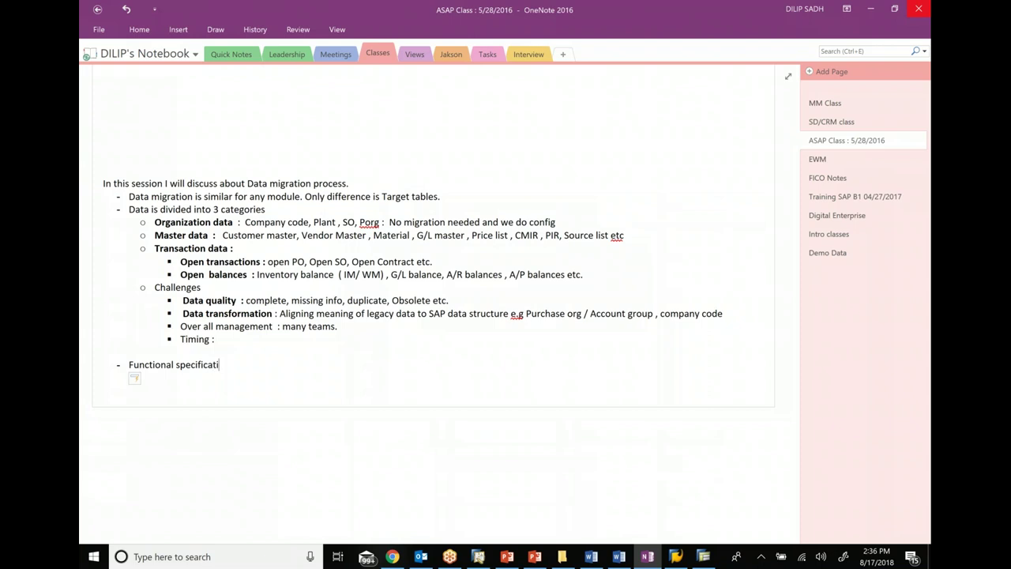
# Complete the last note line so it reads "Functional specification document for conversion".
pyautogui.write('ent')
pyautogui.write('for convers')
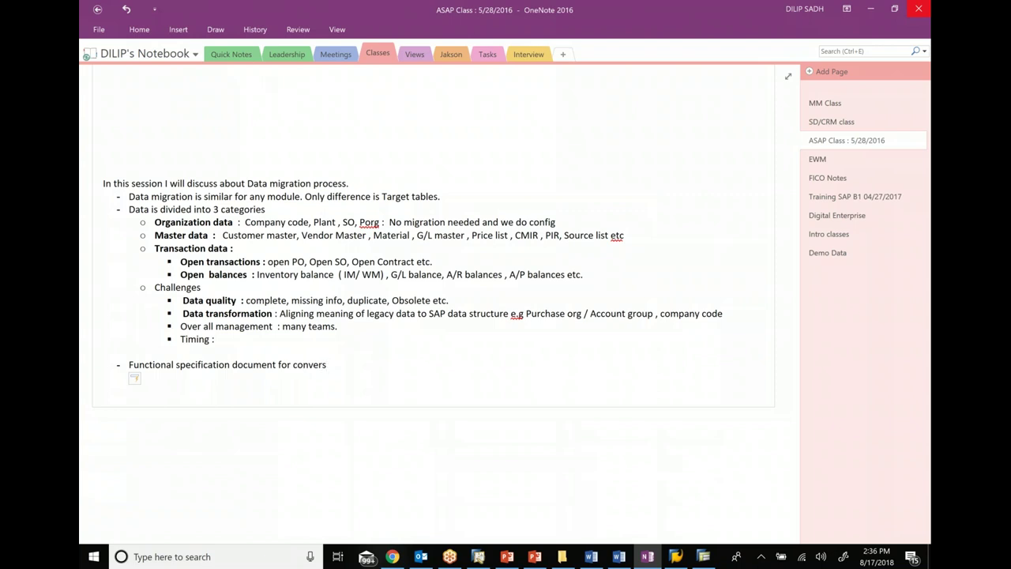
pyautogui.write('ion')
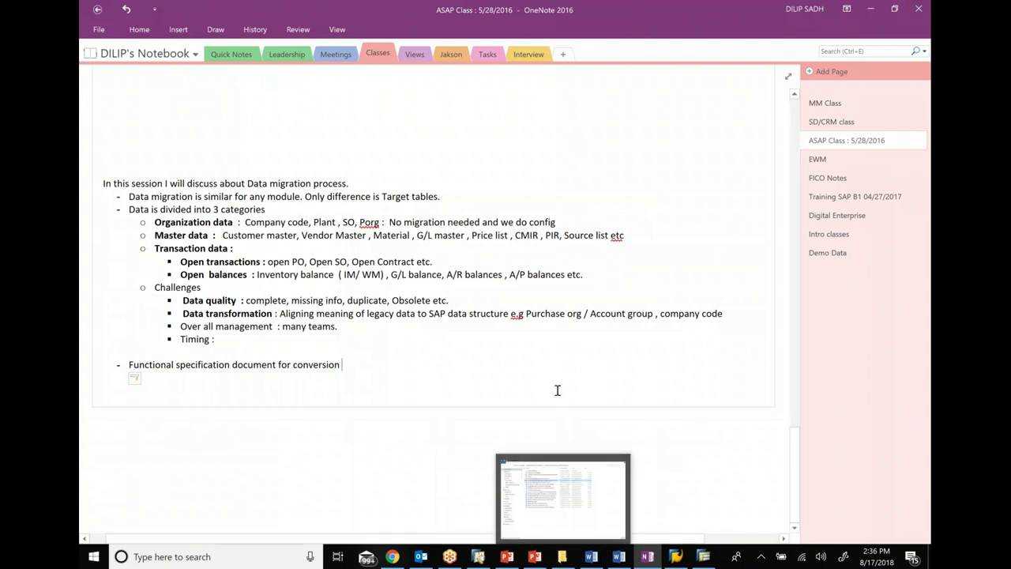
# Switch to the Word document FSD_QTC046_004_C_Customer Material Info.doc and go to its cover page.
pyautogui.click(621, 551)
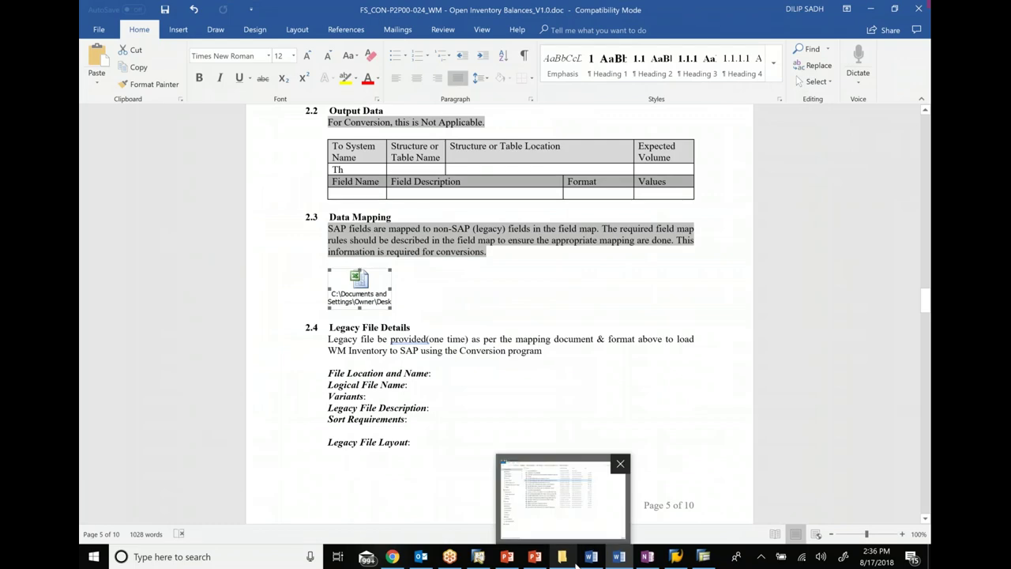
pyautogui.moveTo(601, 561)
pyautogui.click(673, 496)
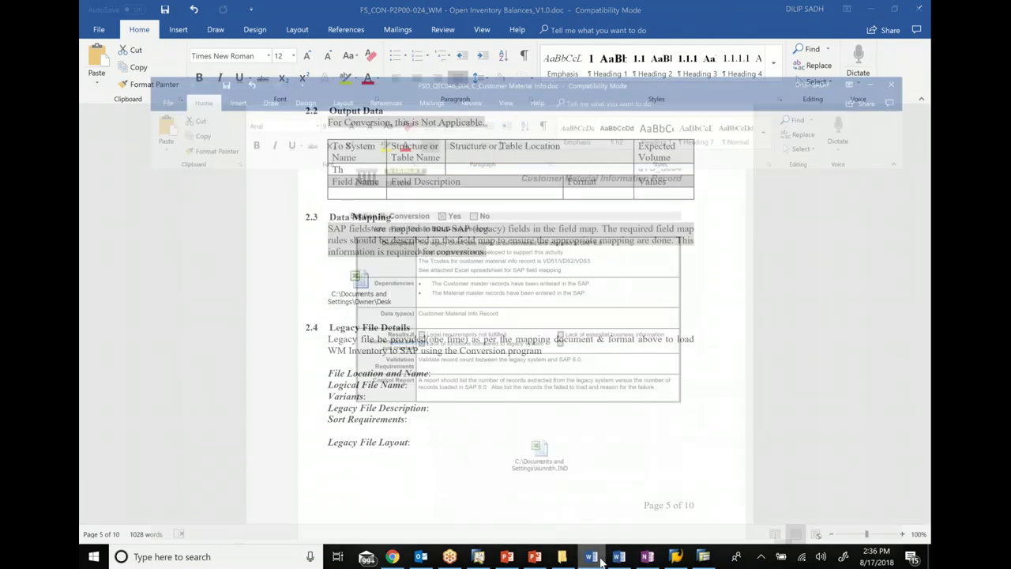
pyautogui.moveTo(926, 392); pyautogui.dragTo(925, 136)
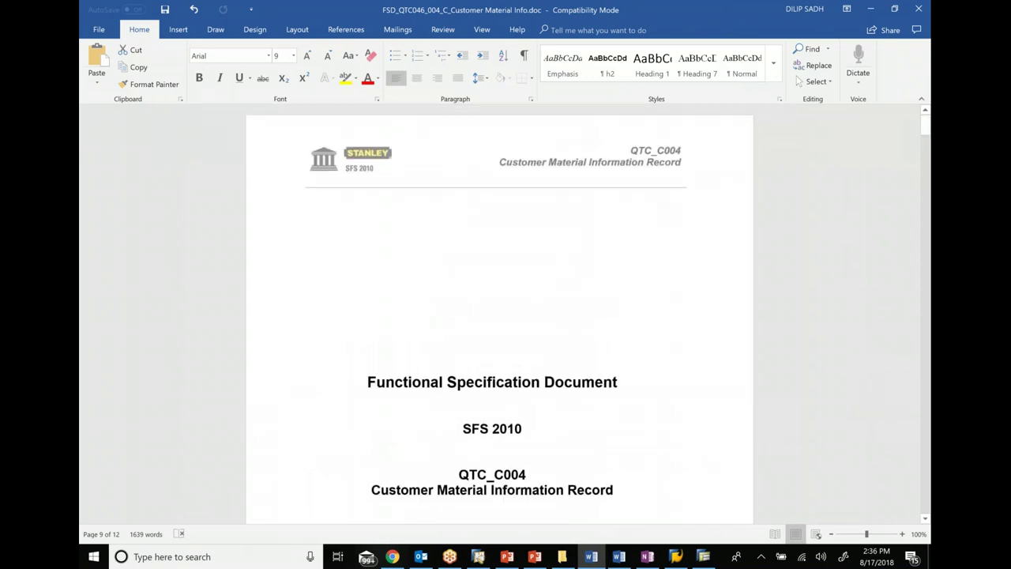
# Review the specification from the cover page through the sign-off log, business process requirements, proposed resolution, assumptions and constraints.
pyautogui.scroll(-3, 743, 224)
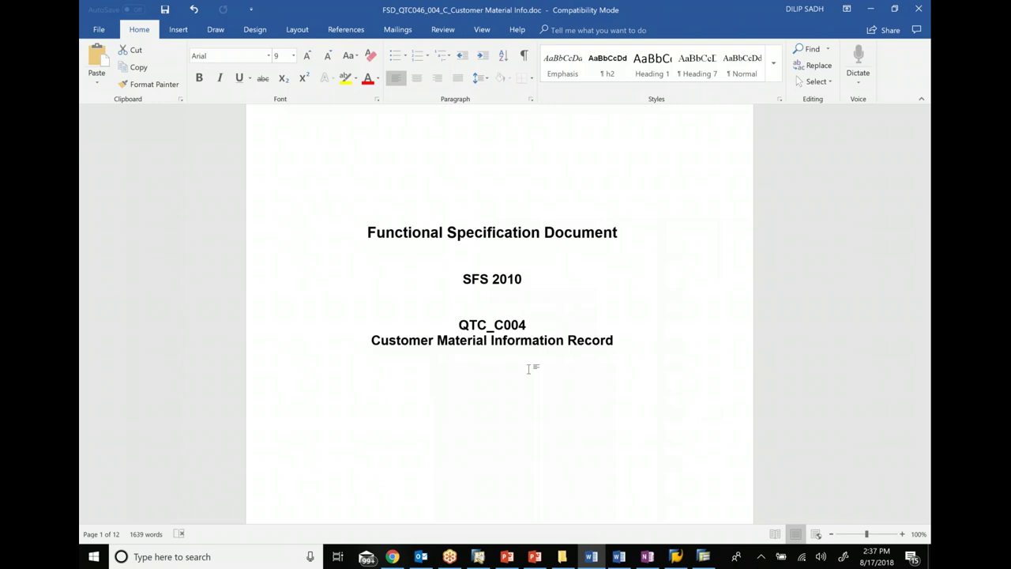
pyautogui.scroll(-10, 418, 350)
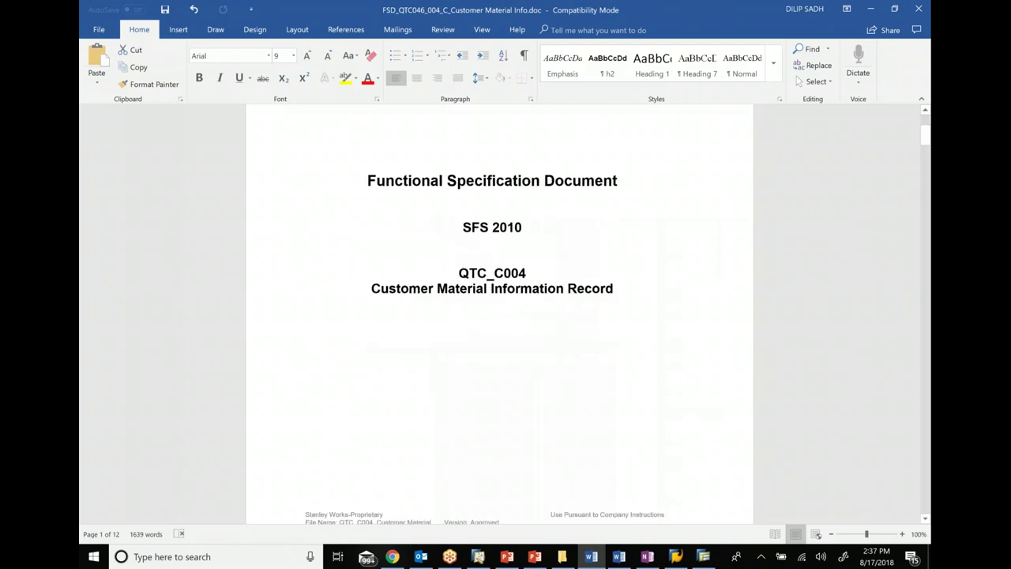
pyautogui.scroll(-8, 432, 244)
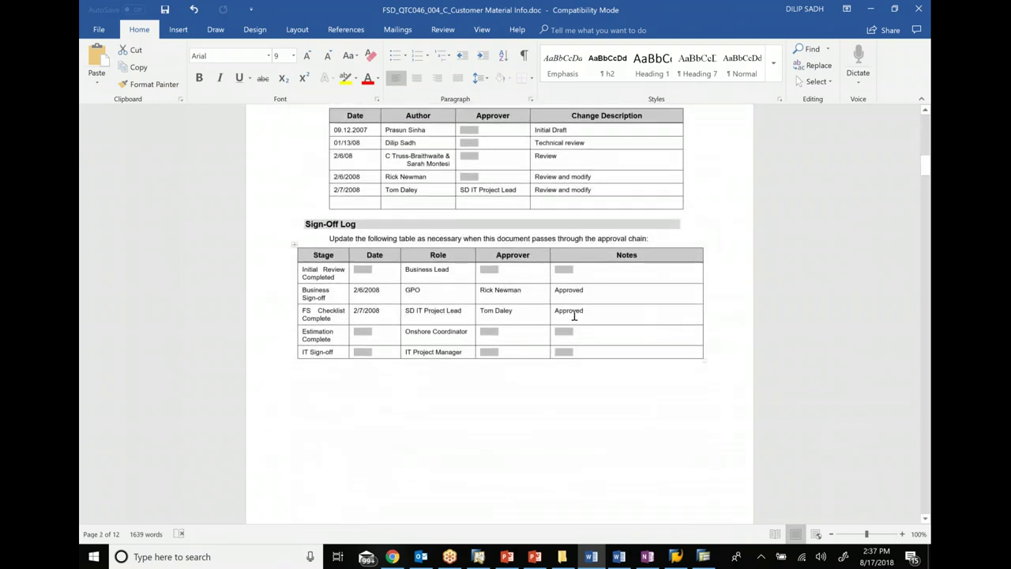
pyautogui.scroll(-10, 575, 315)
pyautogui.scroll(-4, 506, 316)
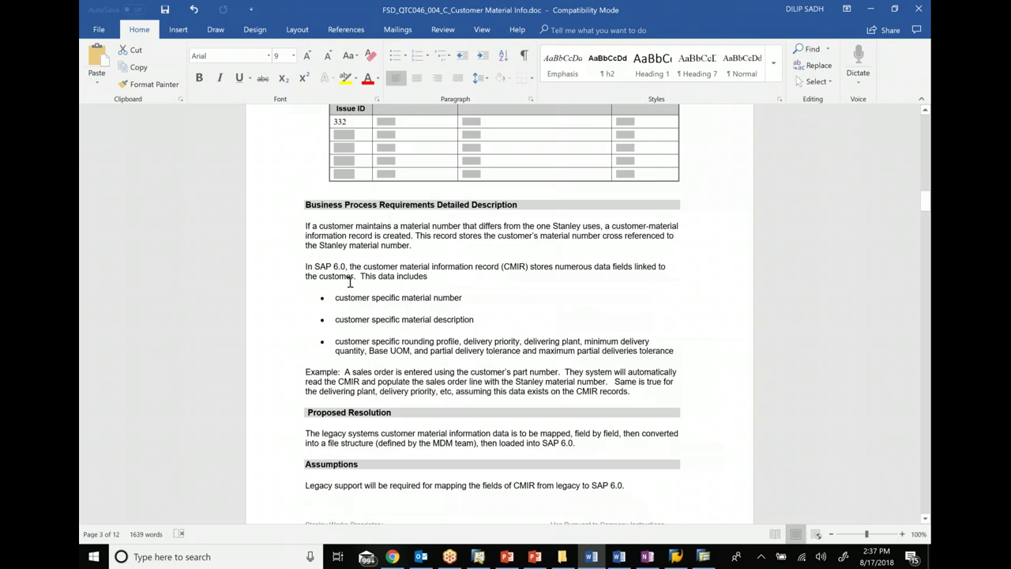
pyautogui.scroll(-2, 510, 341)
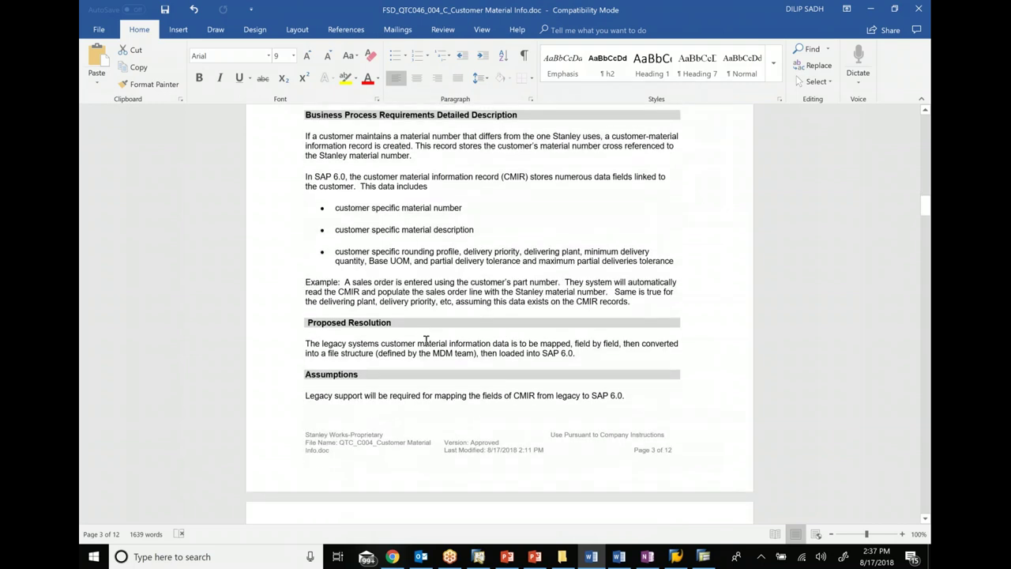
pyautogui.scroll(-6, 426, 340)
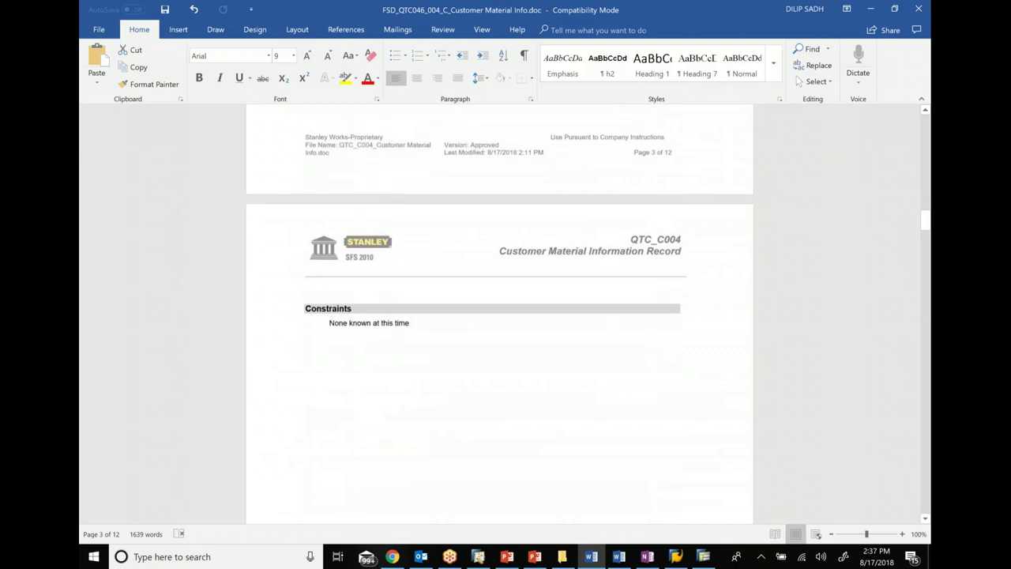
pyautogui.scroll(3, 424, 264)
# Examine the Enhancement, Interface and Conversion sections of the specification, down to the Conversion table and its embedded worksheet.
pyautogui.scroll(-8, 425, 264)
pyautogui.scroll(-8, 412, 271)
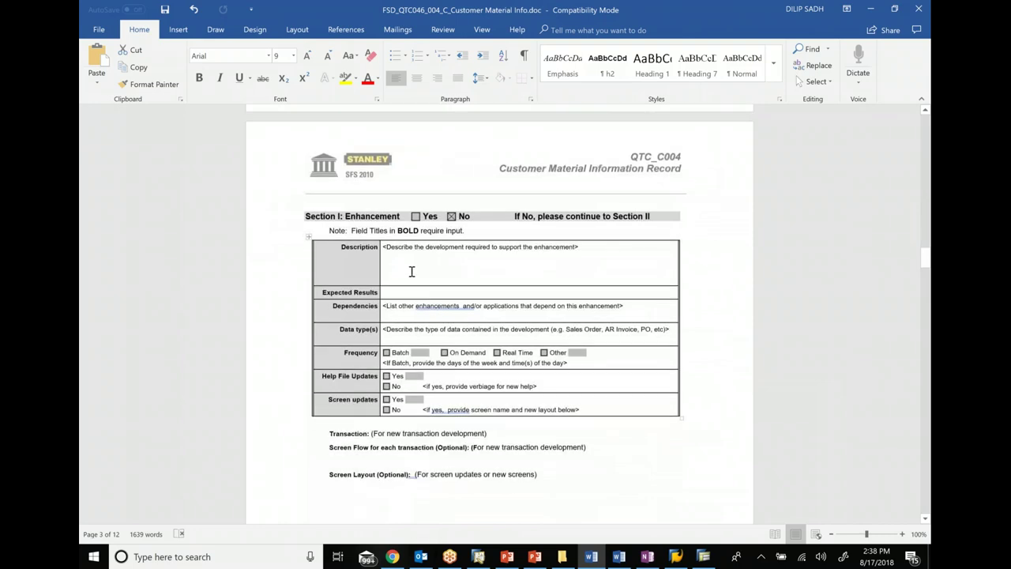
pyautogui.scroll(-13, 412, 271)
pyautogui.scroll(-13, 395, 233)
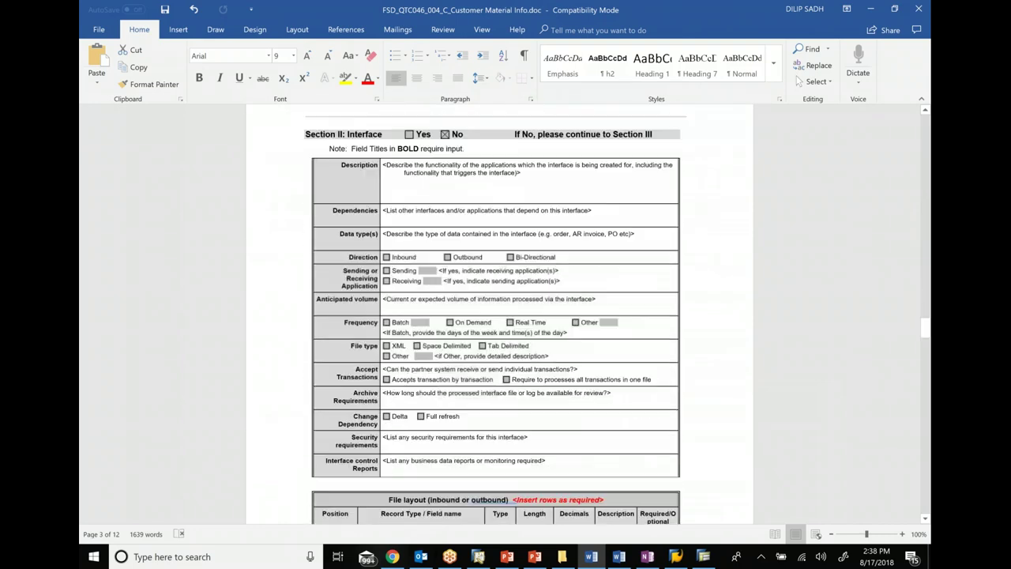
pyautogui.scroll(-6, 500, 314)
pyautogui.scroll(-13, 500, 316)
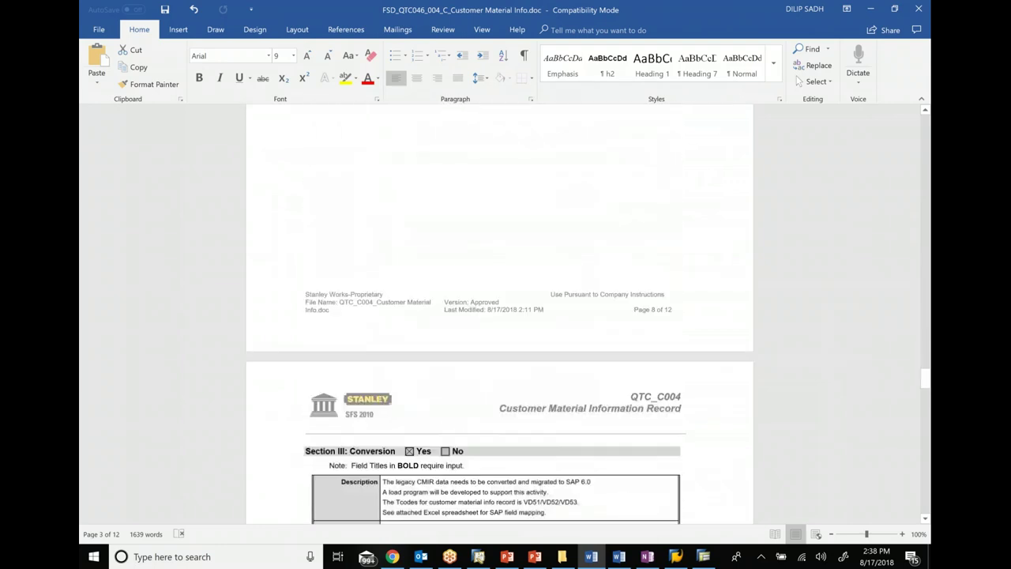
pyautogui.scroll(-6, 699, 330)
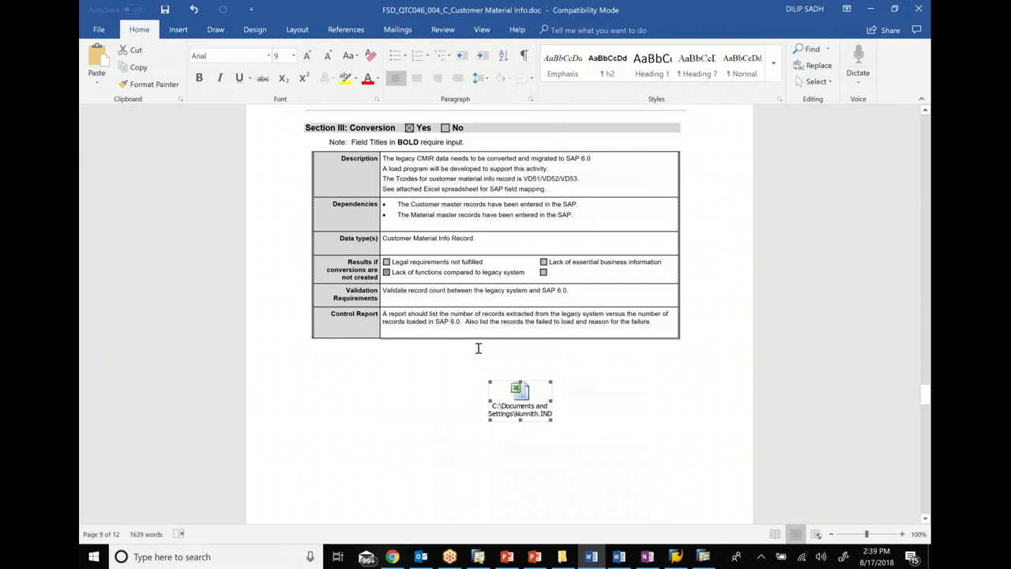
# Open the Excel worksheet embedded below the Conversion table, maximize it and select the SAP field mapping in A3:G19.
pyautogui.click(539, 407)
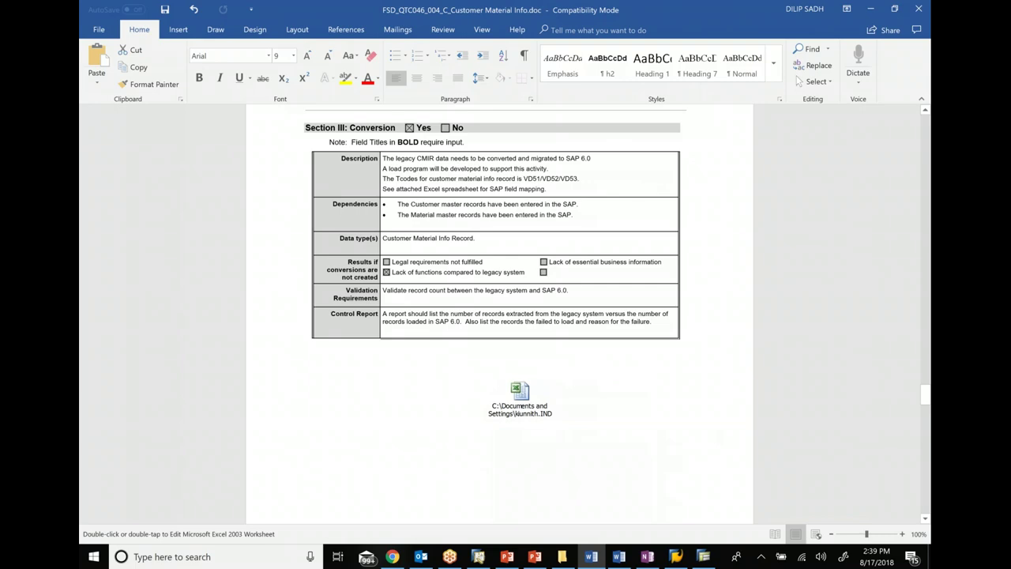
pyautogui.doubleClick(520, 395)
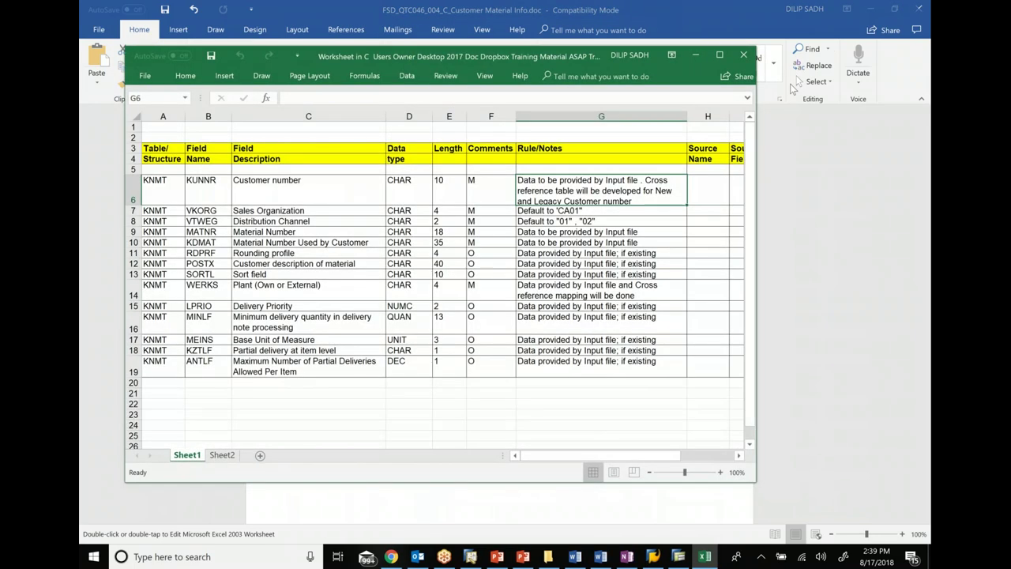
pyautogui.click(720, 54)
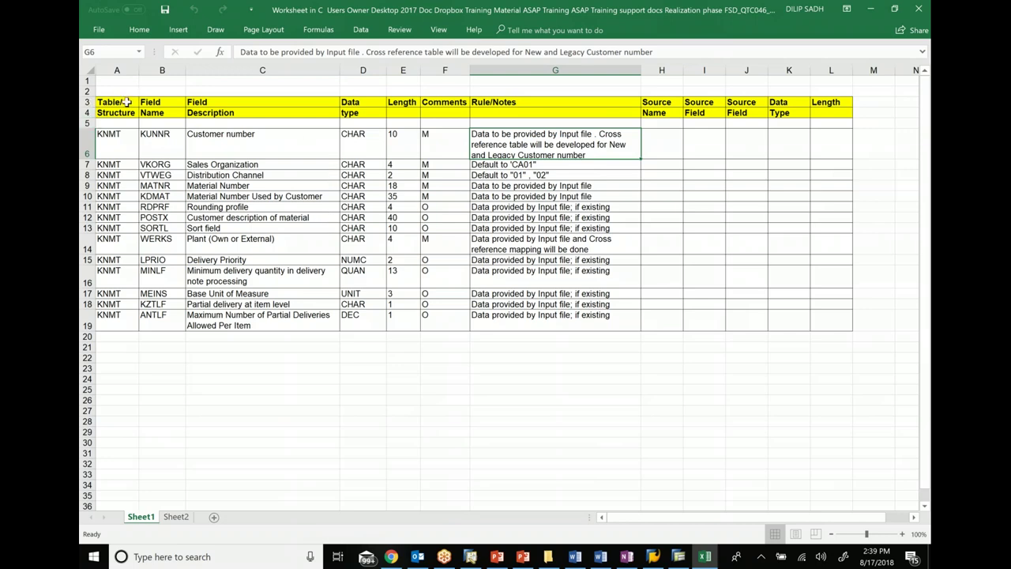
pyautogui.moveTo(128, 103); pyautogui.dragTo(549, 315)
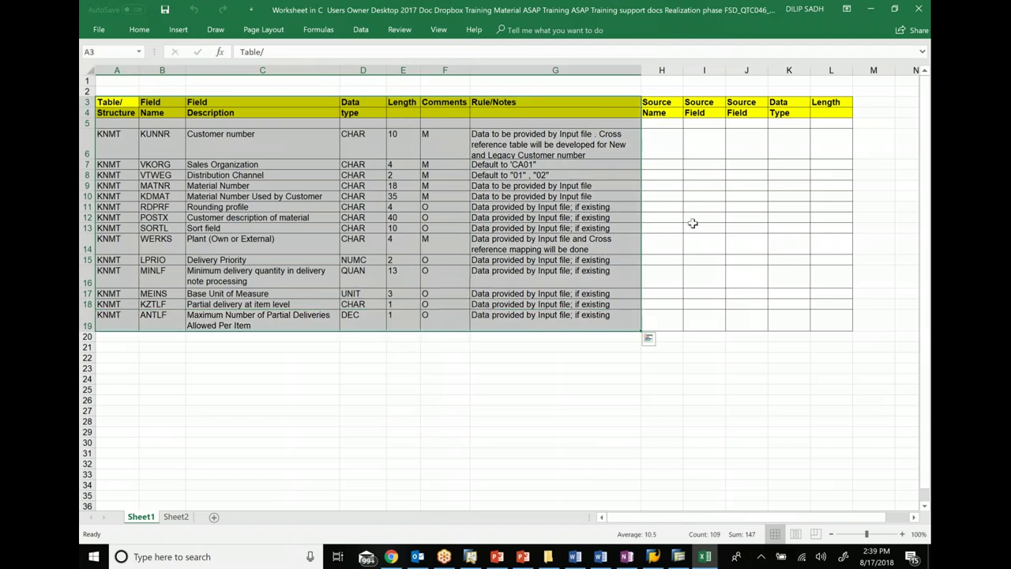
# Fill the source field header cells H3:L4 with orange.
pyautogui.moveTo(672, 113); pyautogui.dragTo(830, 101)
pyautogui.click(153, 30)
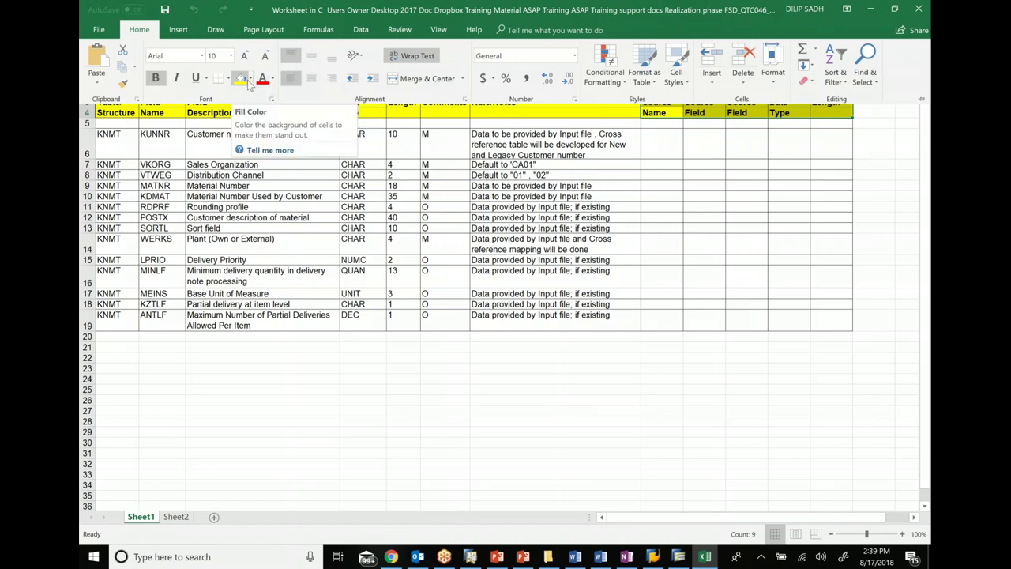
pyautogui.click(248, 83)
pyautogui.click(249, 80)
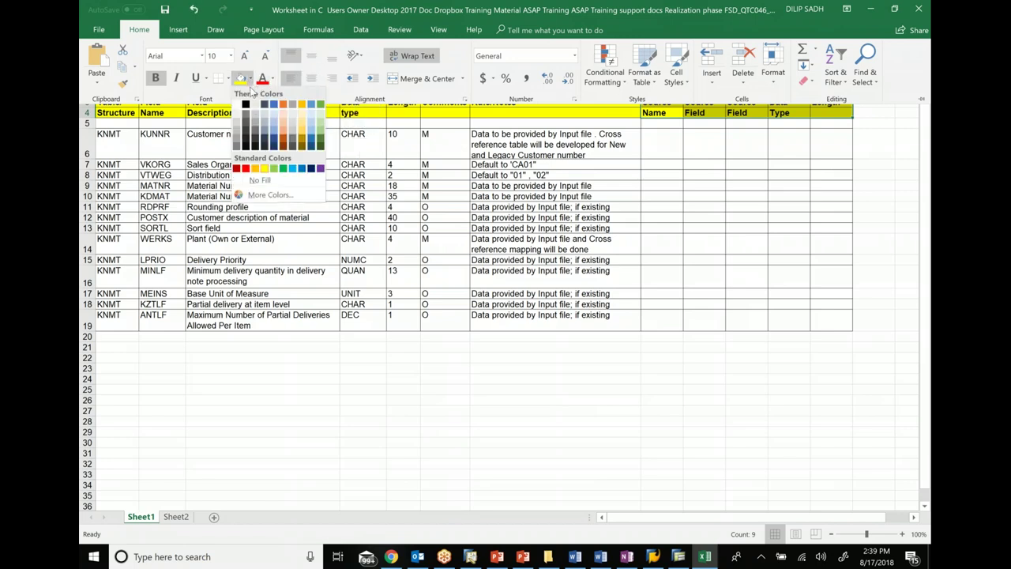
pyautogui.click(256, 168)
pyautogui.hotkey('ctrl', 'F1')
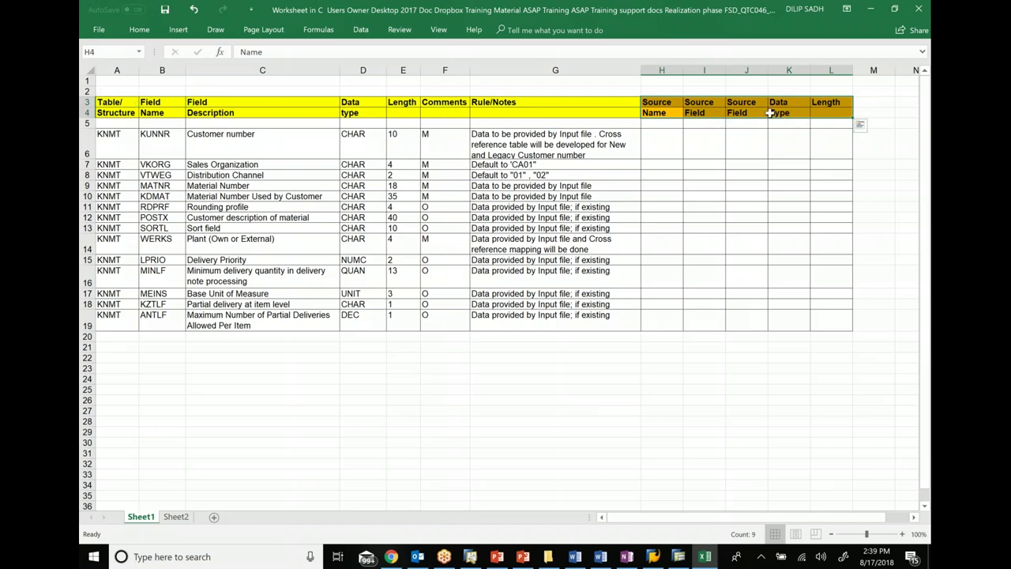
pyautogui.click(760, 141)
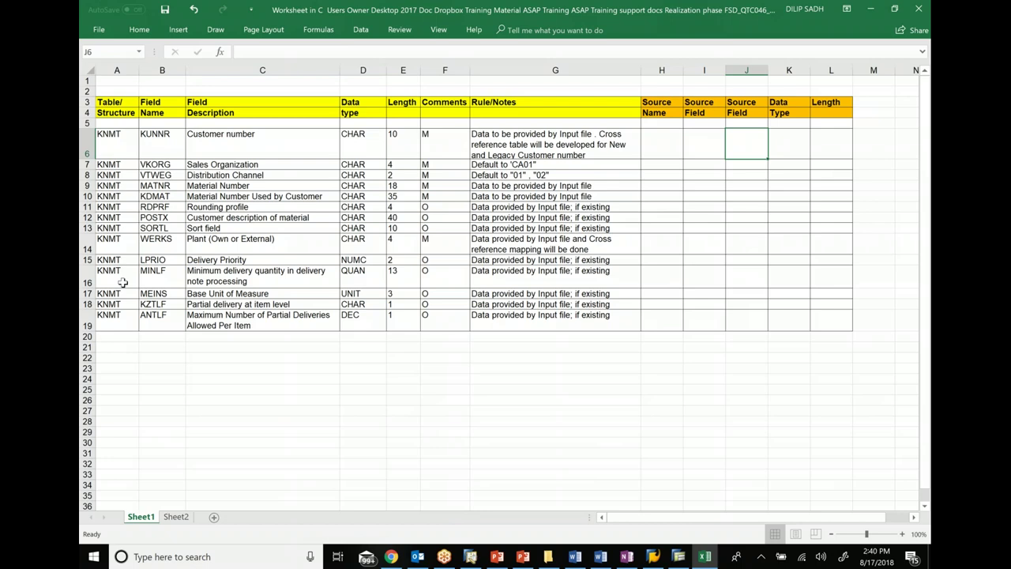
# Examine the customer number row (KUNNR) cell by cell, from table name through data type, length and comments to its rule.
pyautogui.click(106, 142)
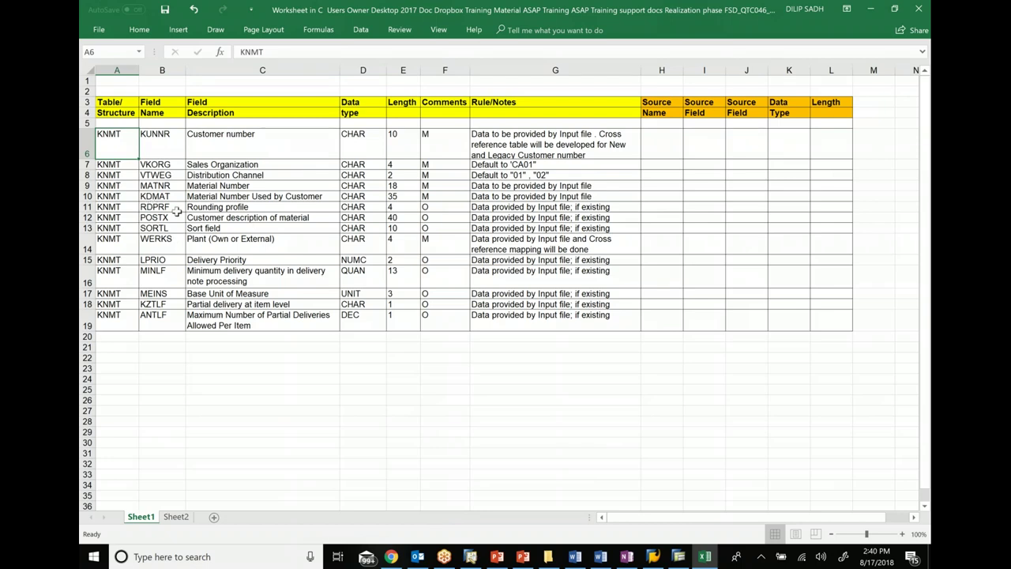
pyautogui.click(164, 143)
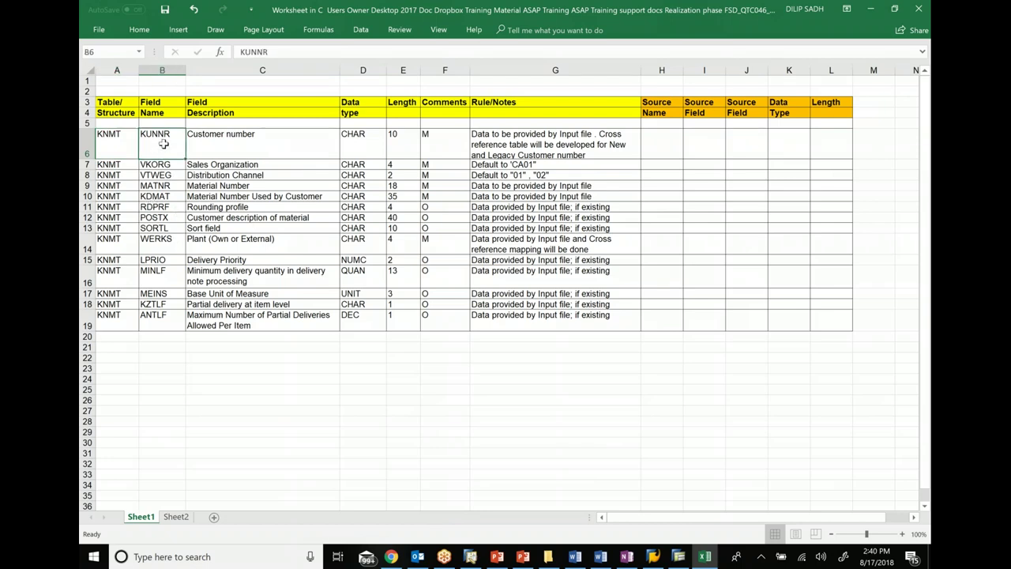
pyautogui.click(224, 141)
pyautogui.click(369, 151)
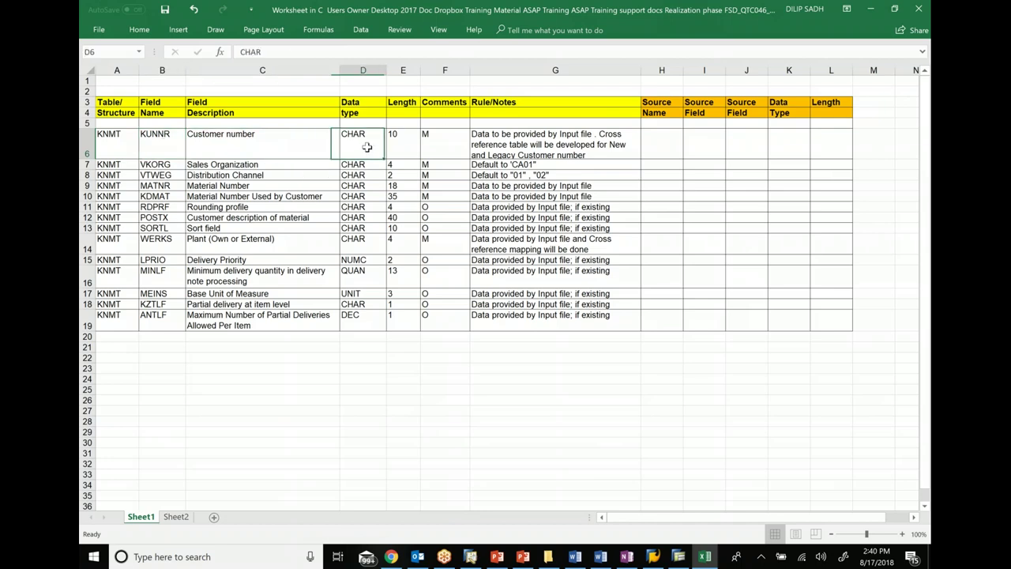
pyautogui.click(409, 142)
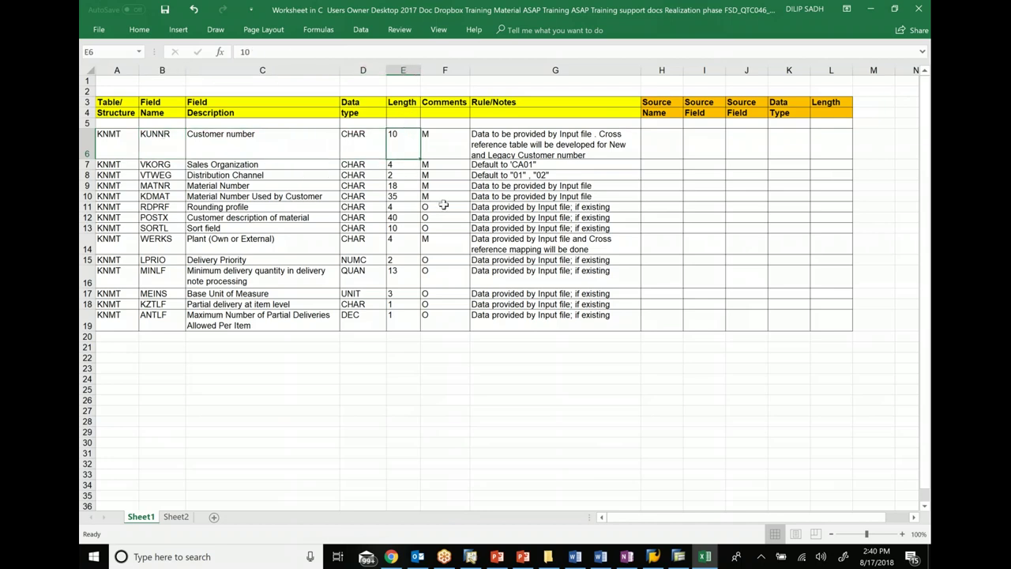
pyautogui.click(439, 144)
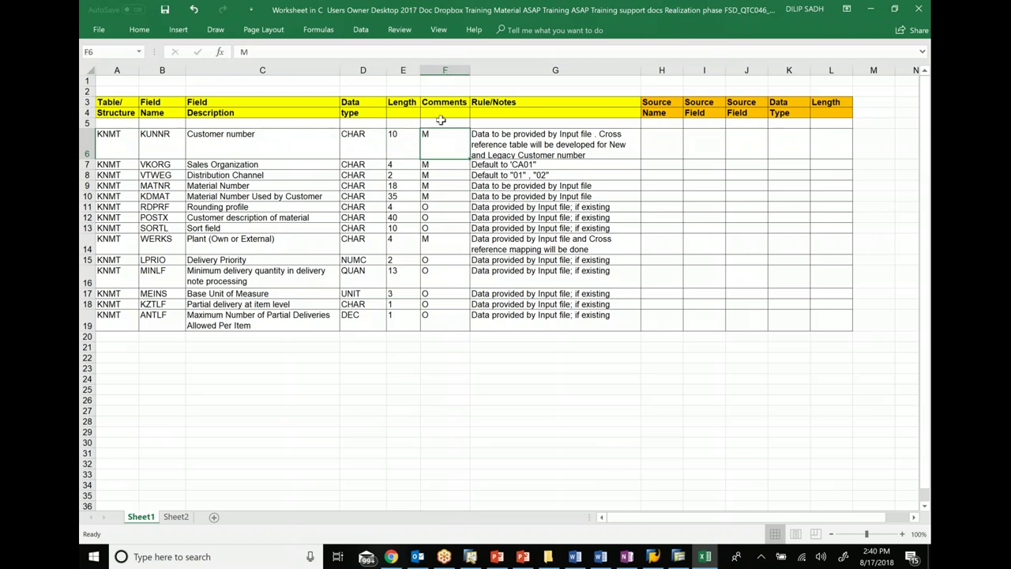
pyautogui.click(512, 145)
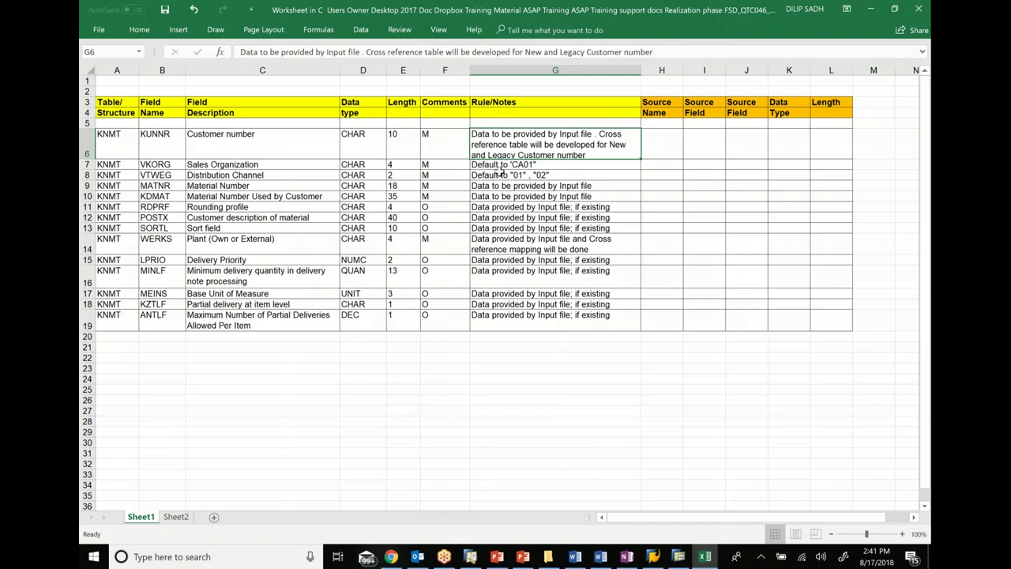
# Examine the sales organization row (VKORG): its rule, table, field name, data type, length and comments.
pyautogui.click(473, 164)
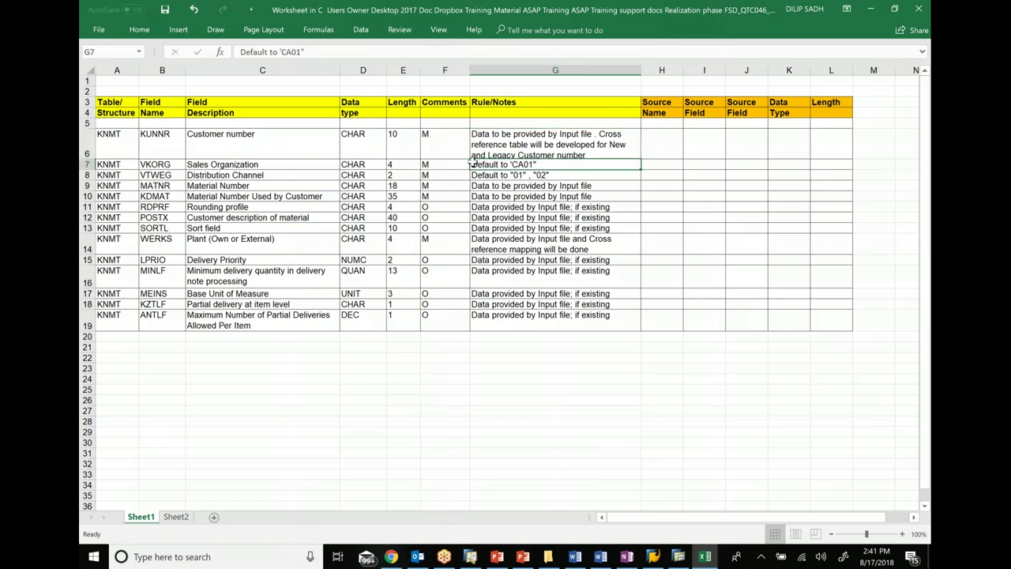
pyautogui.click(119, 163)
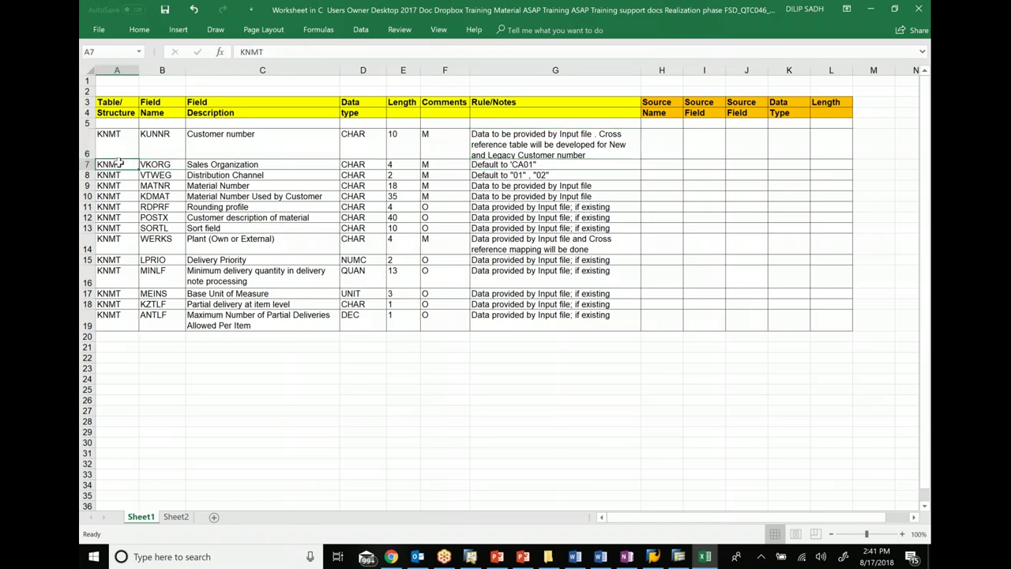
pyautogui.click(162, 164)
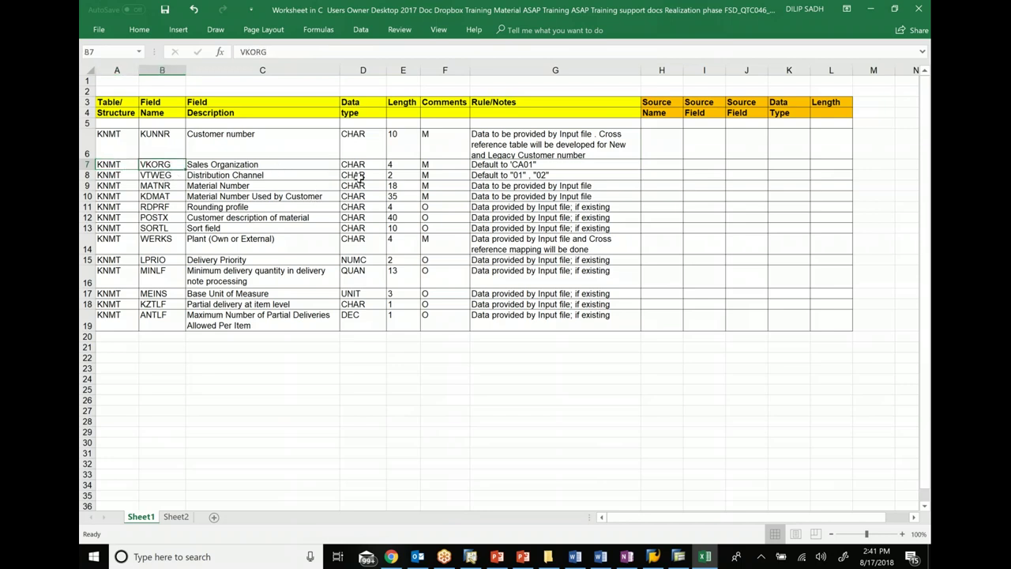
pyautogui.click(359, 166)
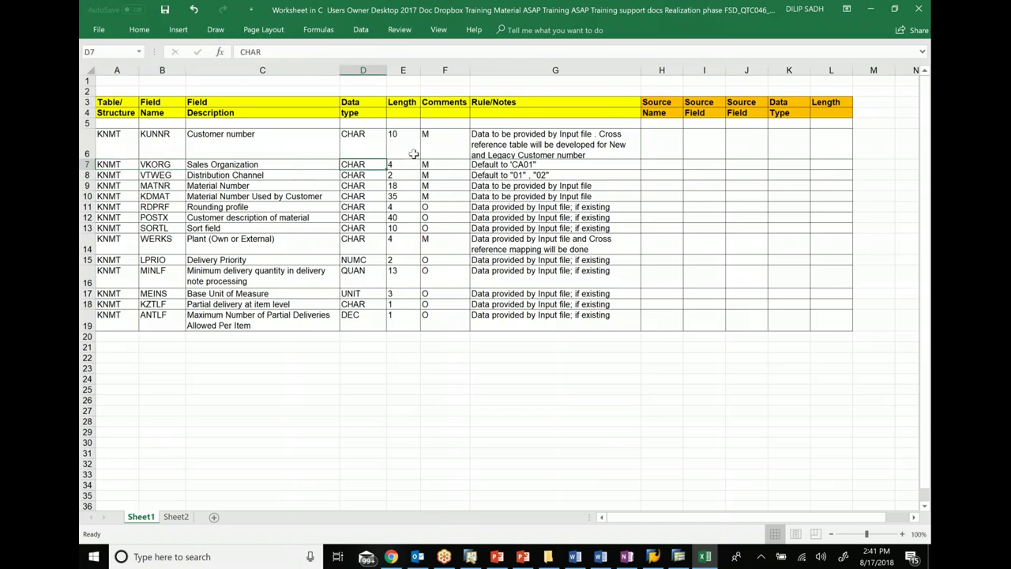
pyautogui.click(392, 165)
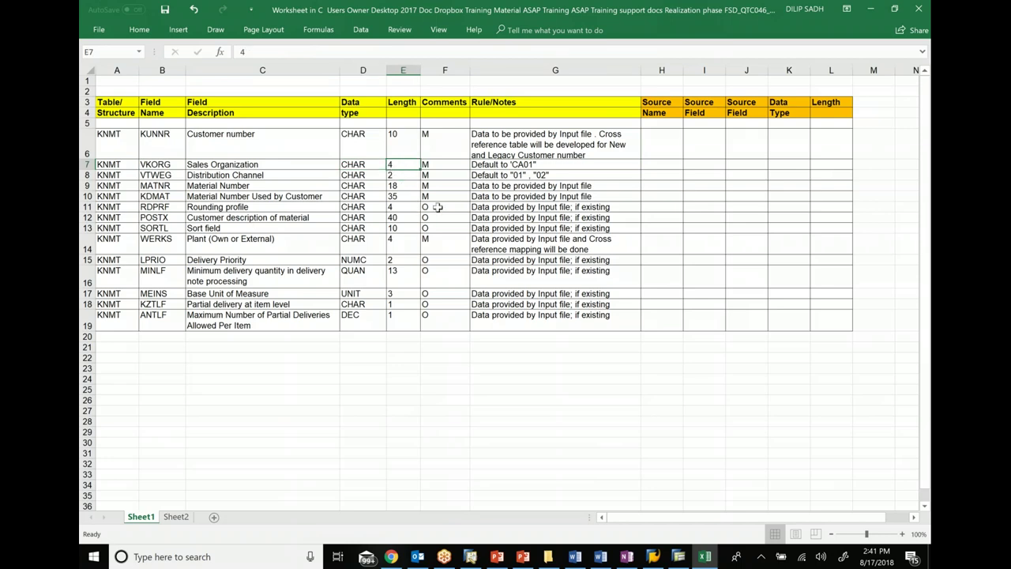
pyautogui.click(445, 165)
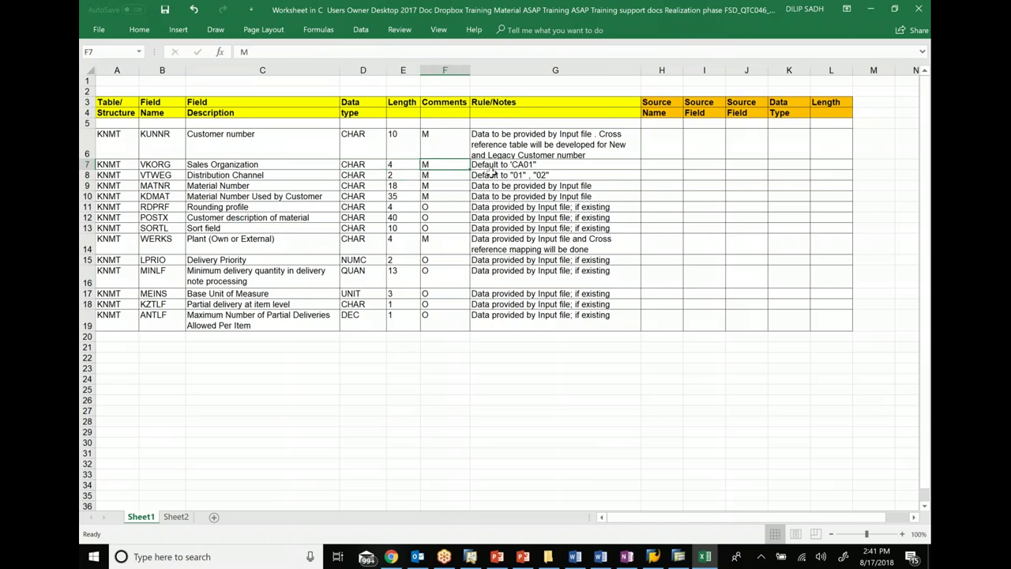
# Check the sales organization rule, and examine the distribution channel row (VTWEG) from table name through data type, length and comments to its rule.
pyautogui.click(527, 165)
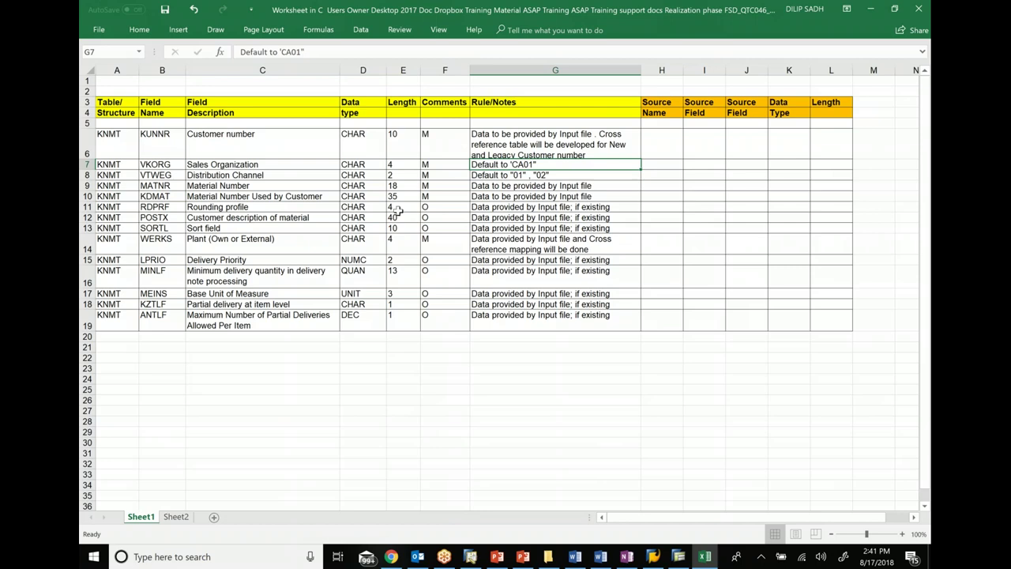
pyautogui.click(105, 178)
pyautogui.press('Right')
pyautogui.press('Right')
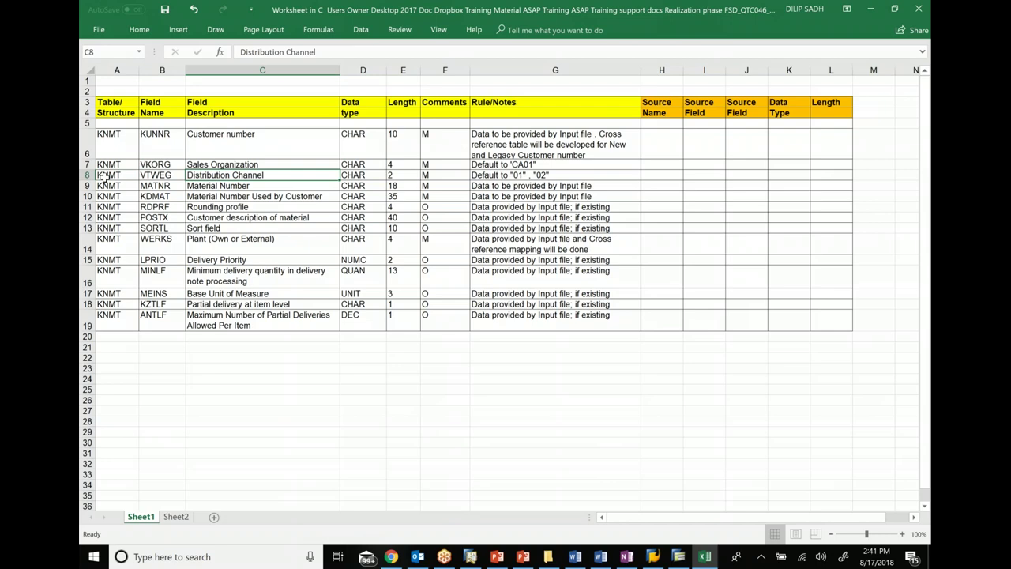
pyautogui.press('Right')
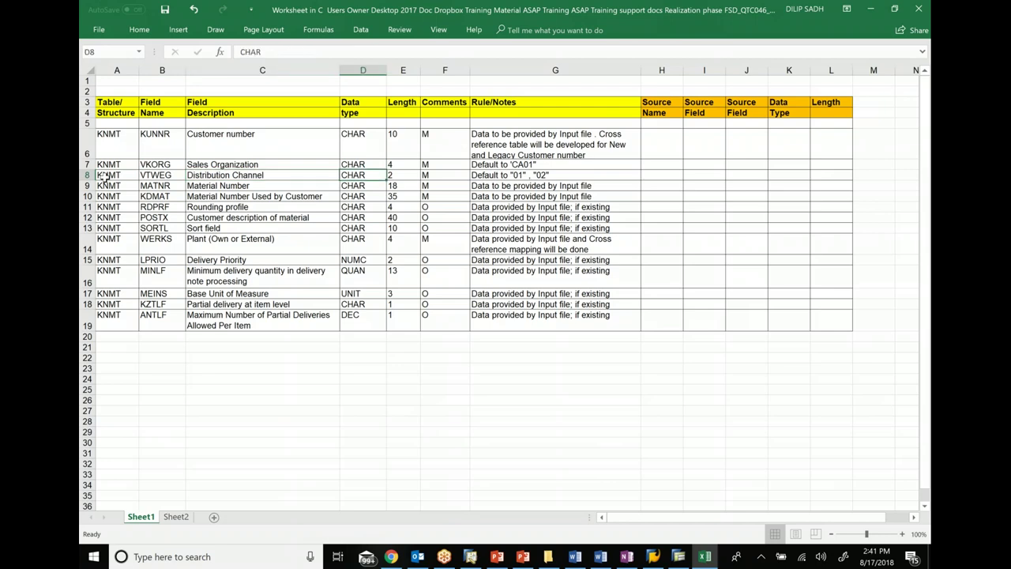
pyautogui.press('Right')
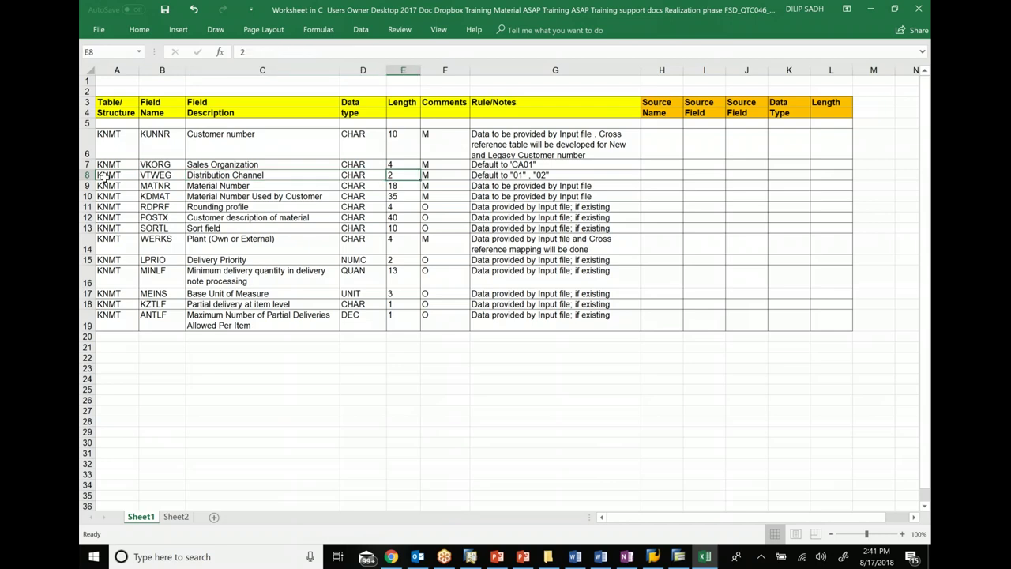
pyautogui.press('Right')
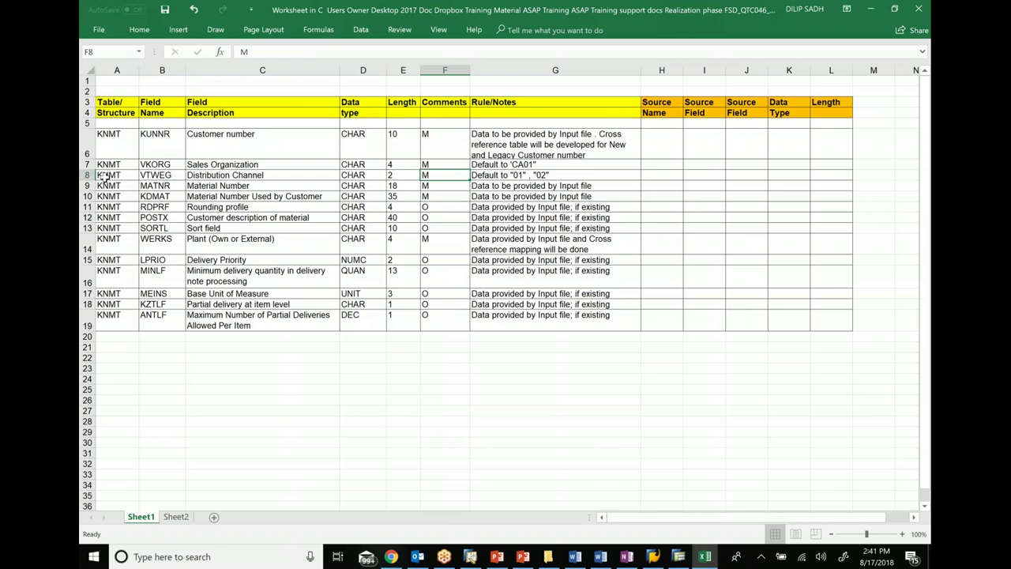
pyautogui.press('Right')
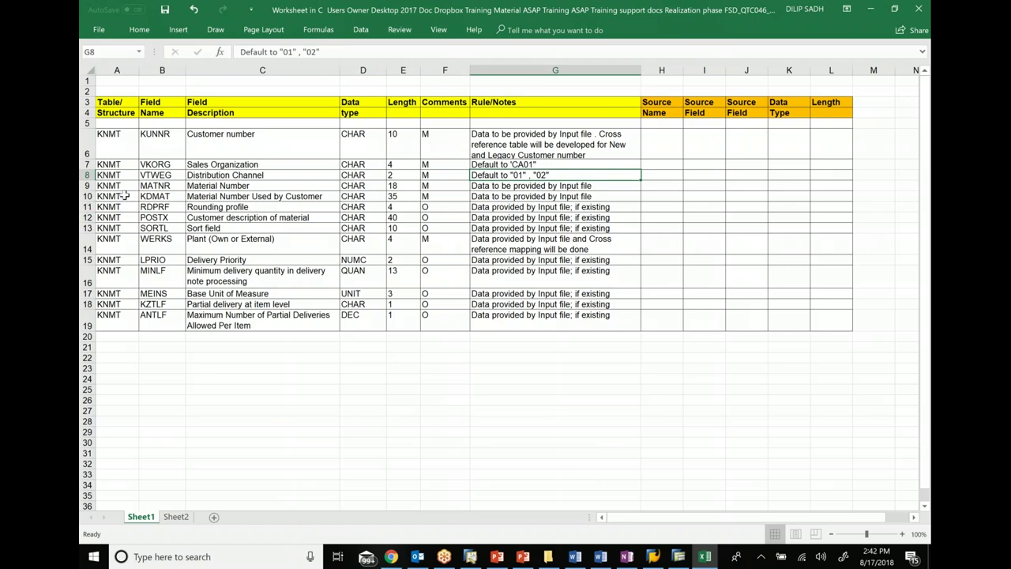
# Examine the material number row (MATNR) cell by cell, from table name through description, data type, length and comments to its rule.
pyautogui.click(119, 187)
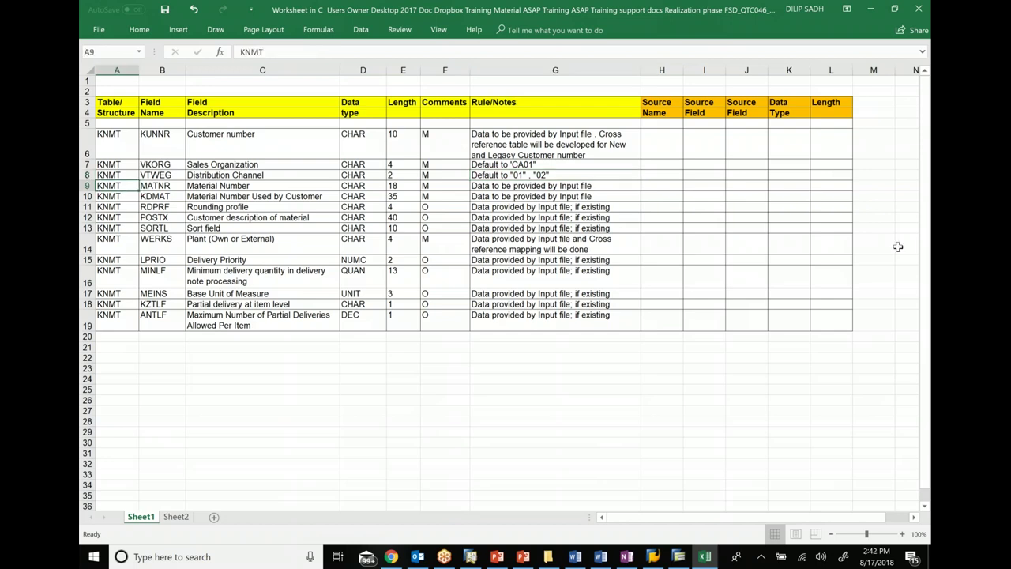
pyautogui.press('Right')
pyautogui.press('Right')
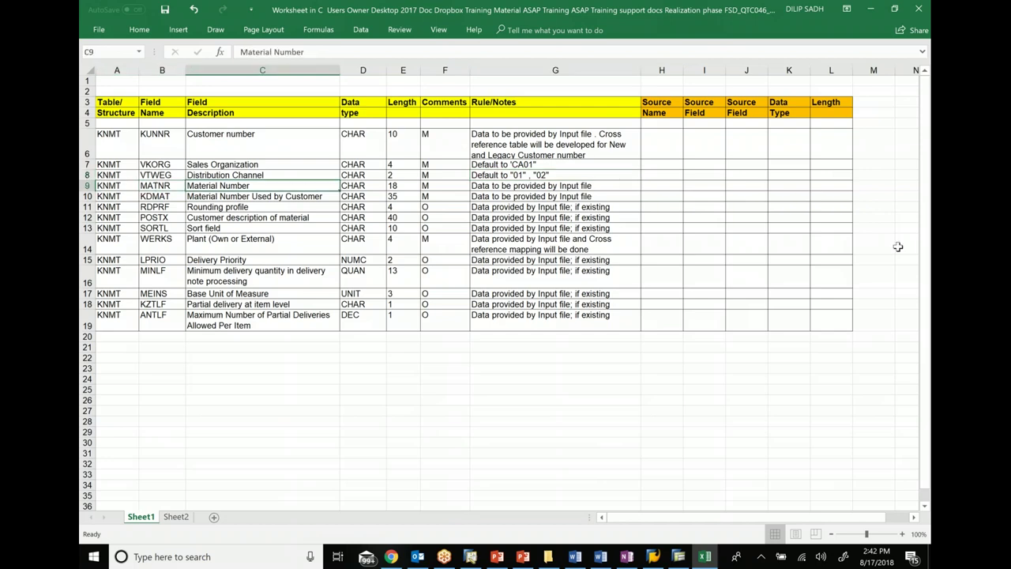
pyautogui.press('Right')
pyautogui.press('Right')
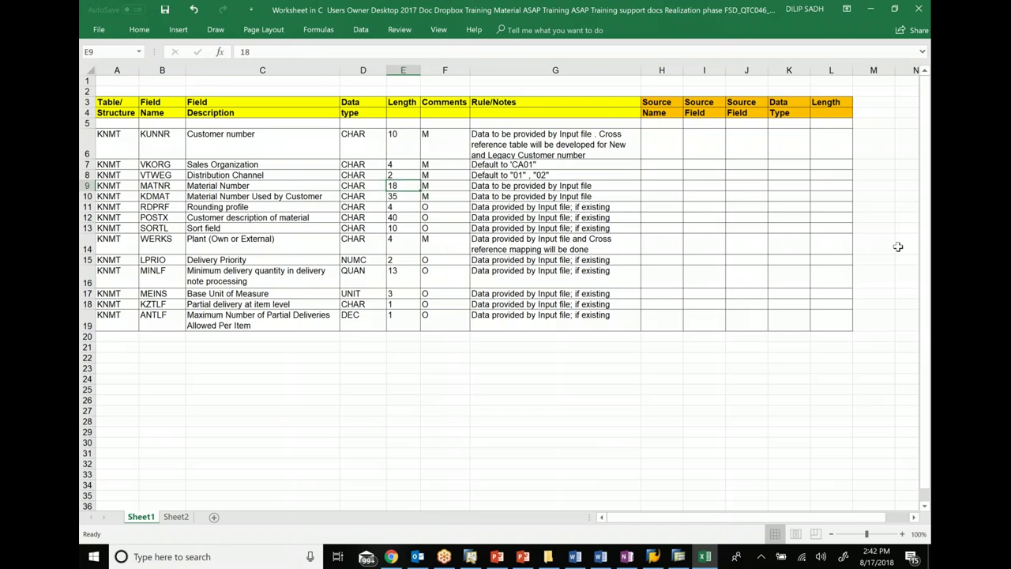
pyautogui.press('Right')
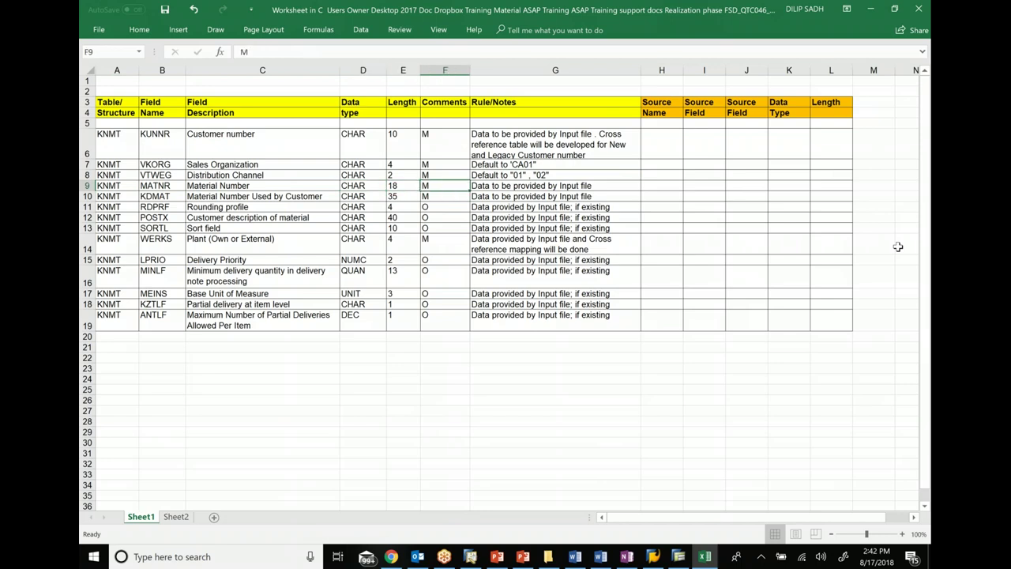
pyautogui.press('Right')
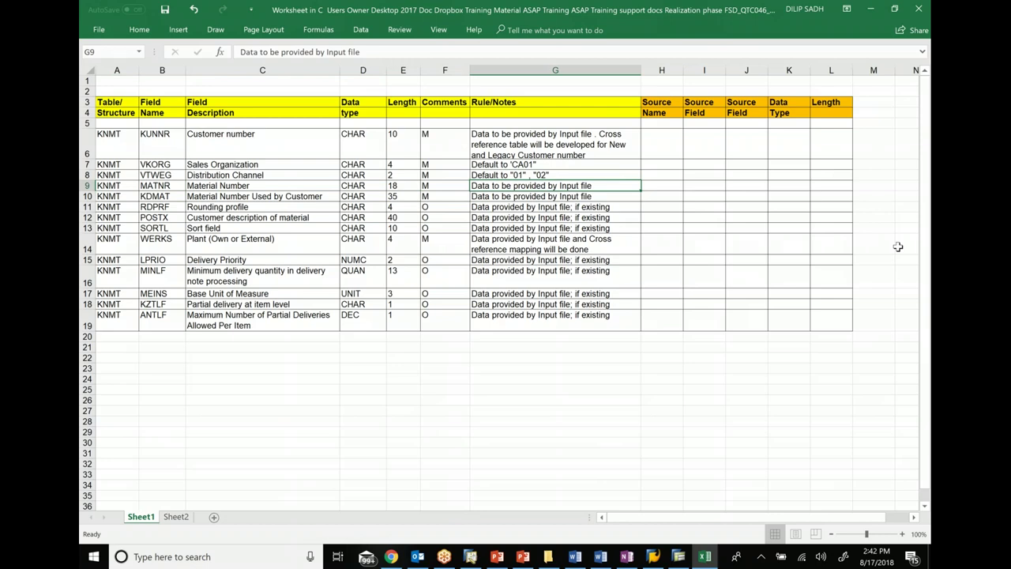
# Examine the row for the material number used by the customer (KDMAT), from table and field name across to its rule.
pyautogui.press('Left')
pyautogui.press('Left')
pyautogui.press('Left')
pyautogui.press('Left')
pyautogui.press('Left')
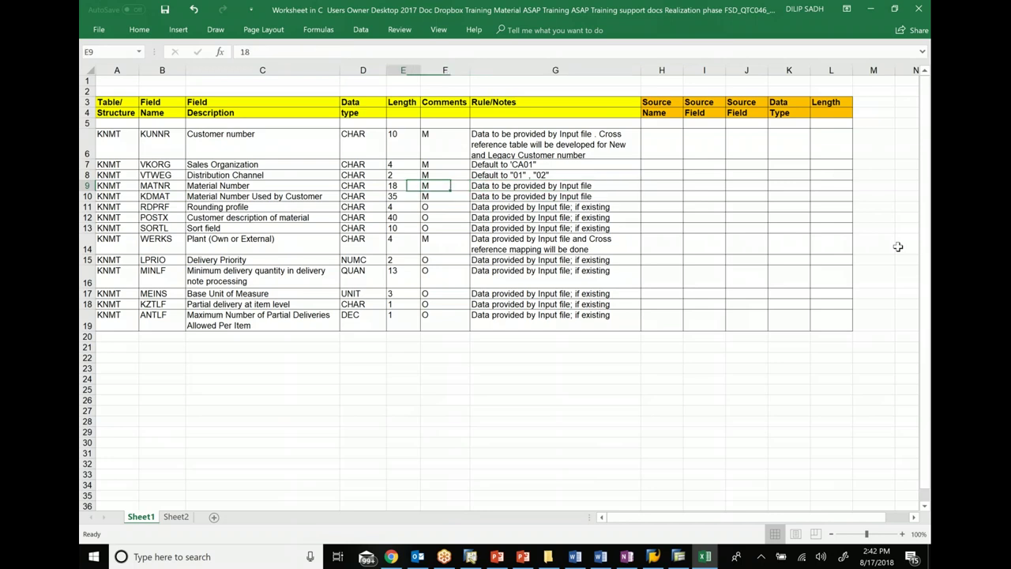
pyautogui.press('Down')
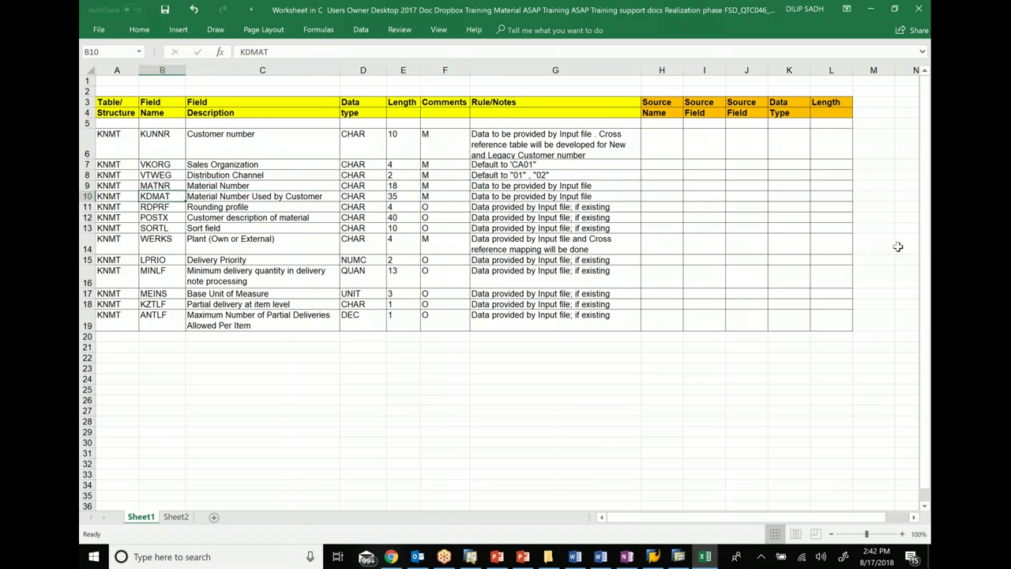
pyautogui.press('Left')
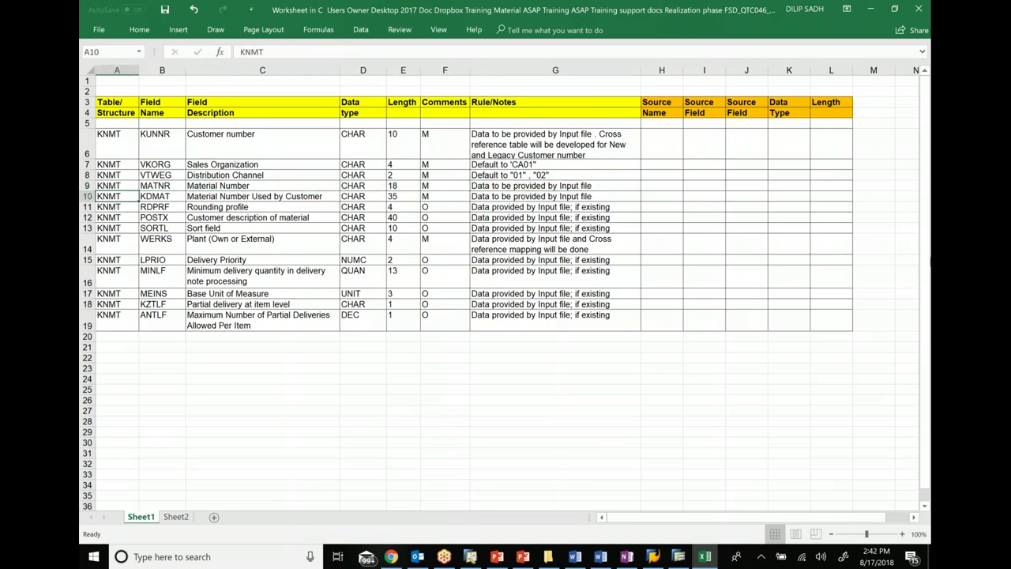
pyautogui.click(162, 196)
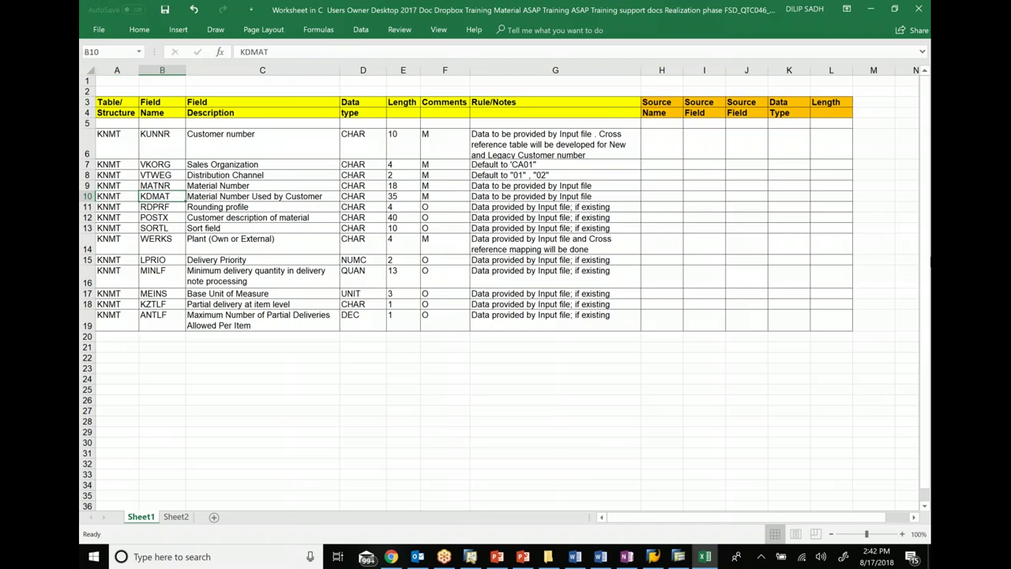
pyautogui.click(262, 196)
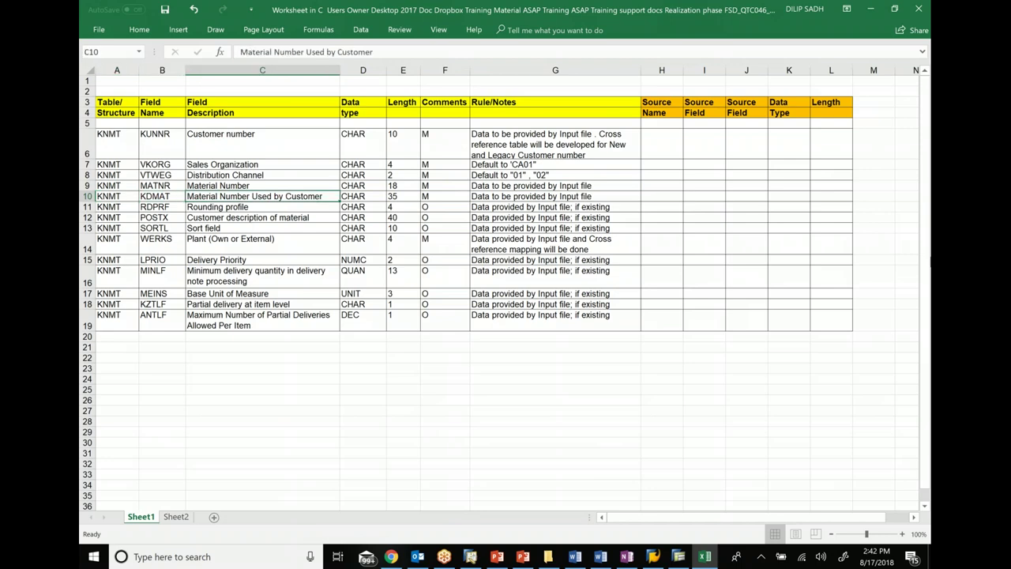
pyautogui.press('Right')
pyautogui.press('Right')
pyautogui.press('Right')
pyautogui.press('Right')
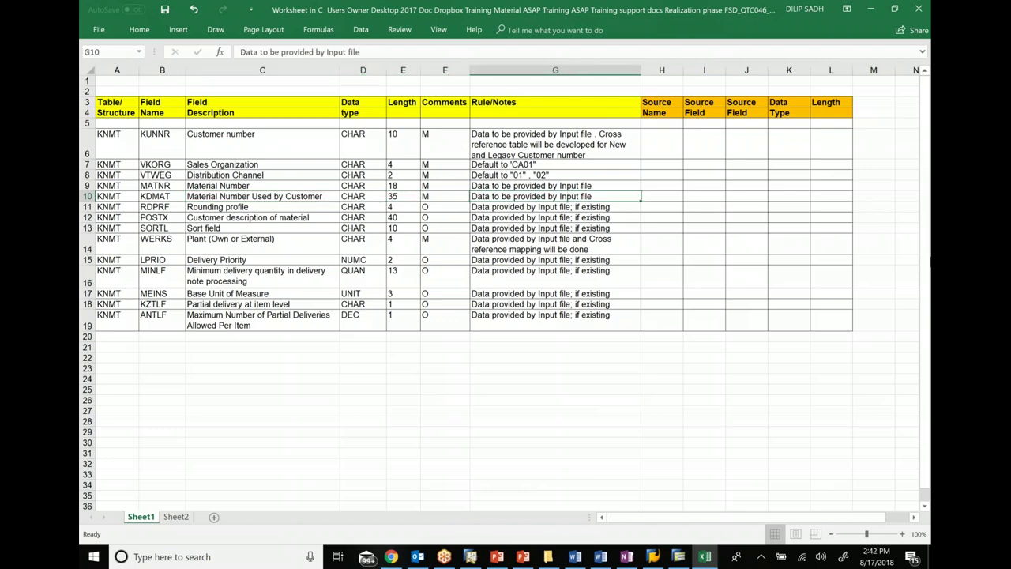
# Review the Rule/Notes entries of the remaining fields, from rounding profile (RDPRF) down to minimum delivery quantity (MINLF).
pyautogui.press('Down')
pyautogui.press('Down')
pyautogui.press('Down')
pyautogui.press('Down')
pyautogui.press('Down')
pyautogui.press('Down')
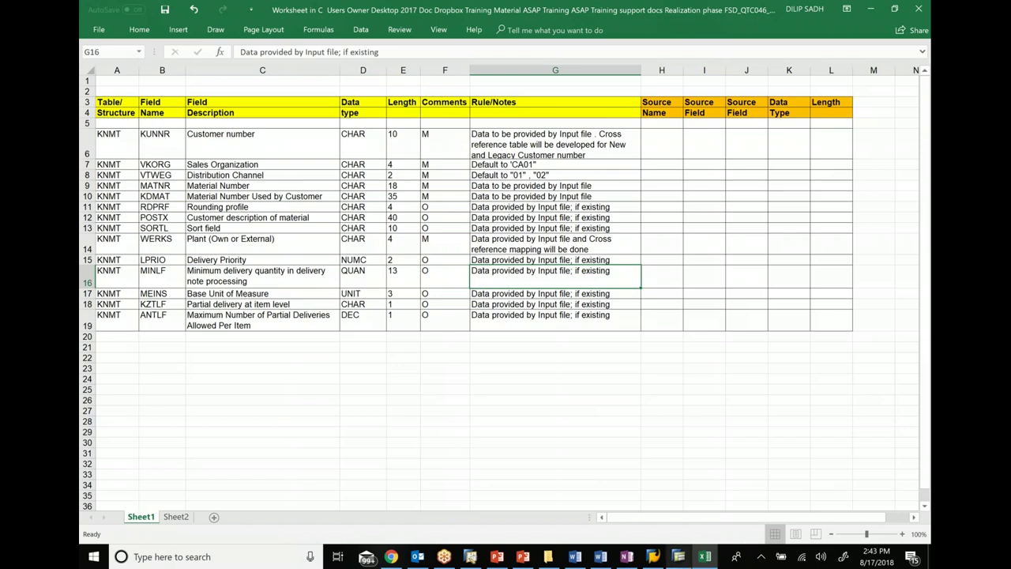
# Switch back to the Customer Material Info specification in Word and return to its title page.
pyautogui.click(576, 557)
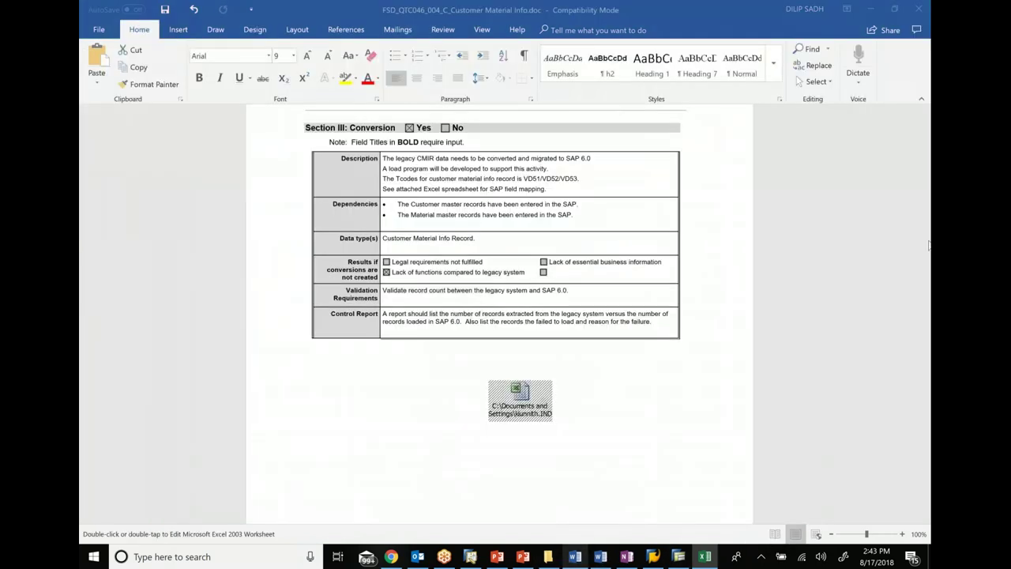
pyautogui.scroll(5, 929, 246)
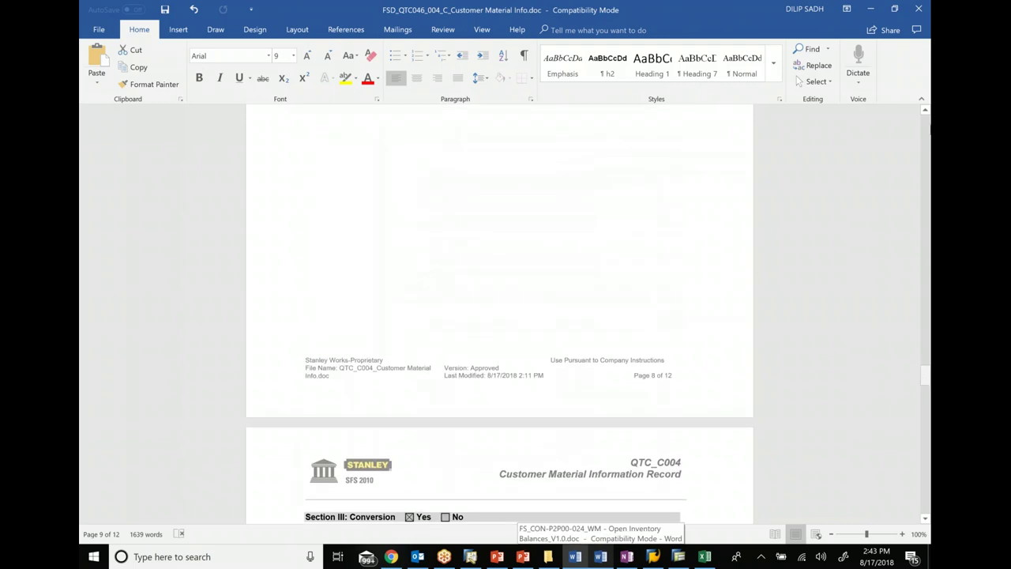
pyautogui.scroll(5, 499, 316)
pyautogui.scroll(20, 785, 237)
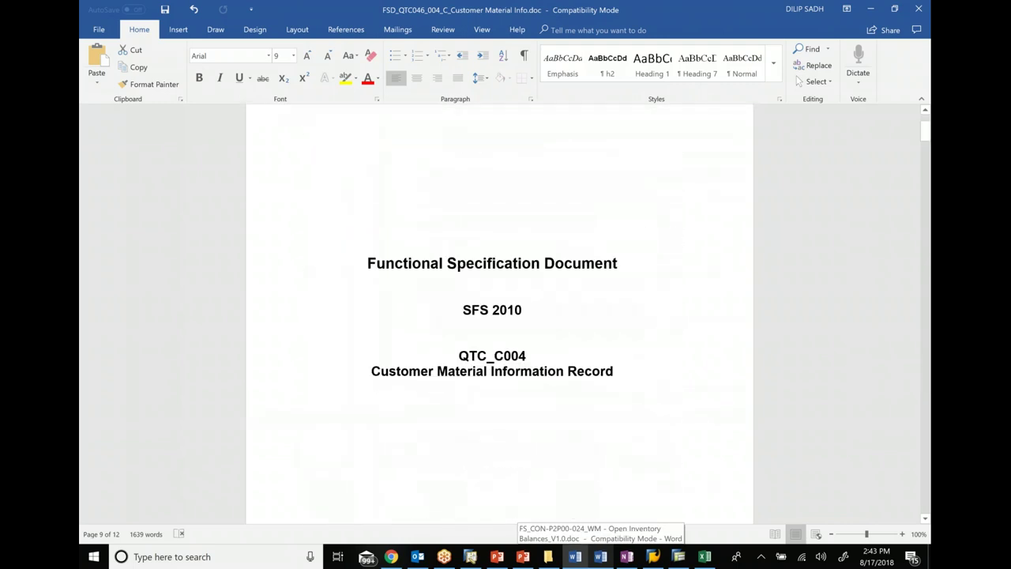
# Switch to the Open Inventory Balances conversion specification in Word and view its title page.
pyautogui.click(601, 557)
pyautogui.scroll(5, 926, 247)
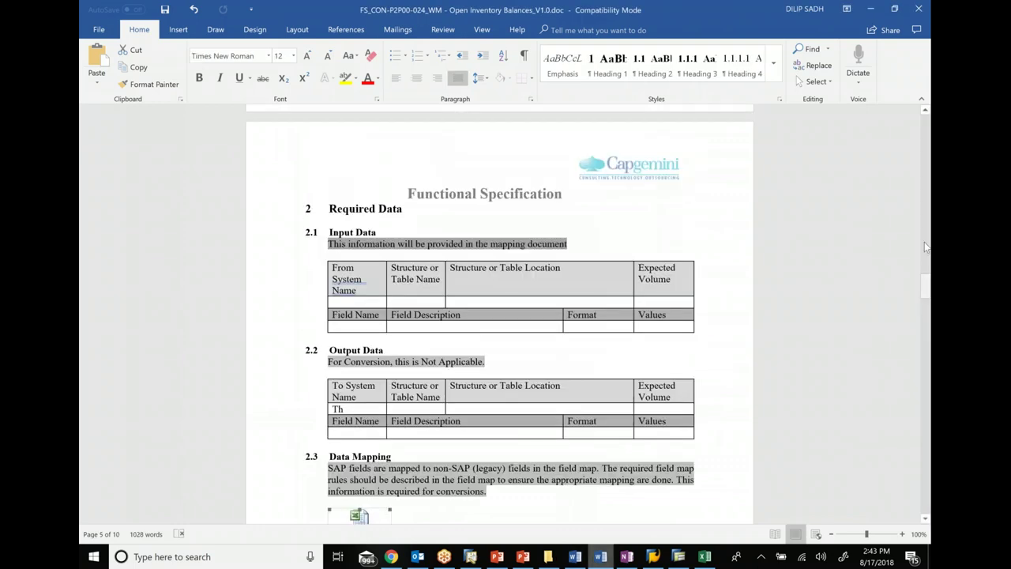
pyautogui.moveTo(926, 247); pyautogui.dragTo(926, 127)
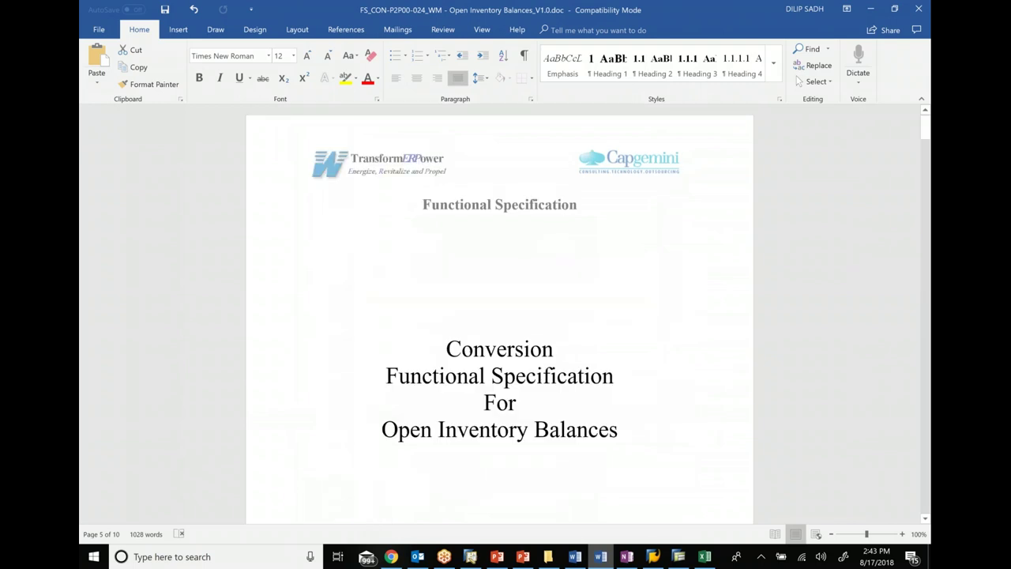
pyautogui.scroll(-3, 452, 314)
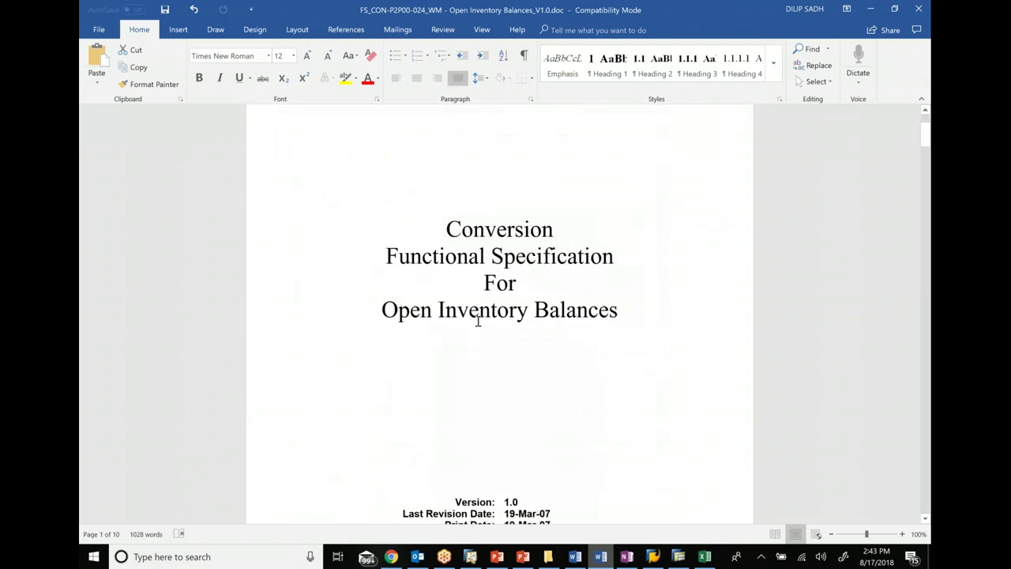
pyautogui.click(478, 321)
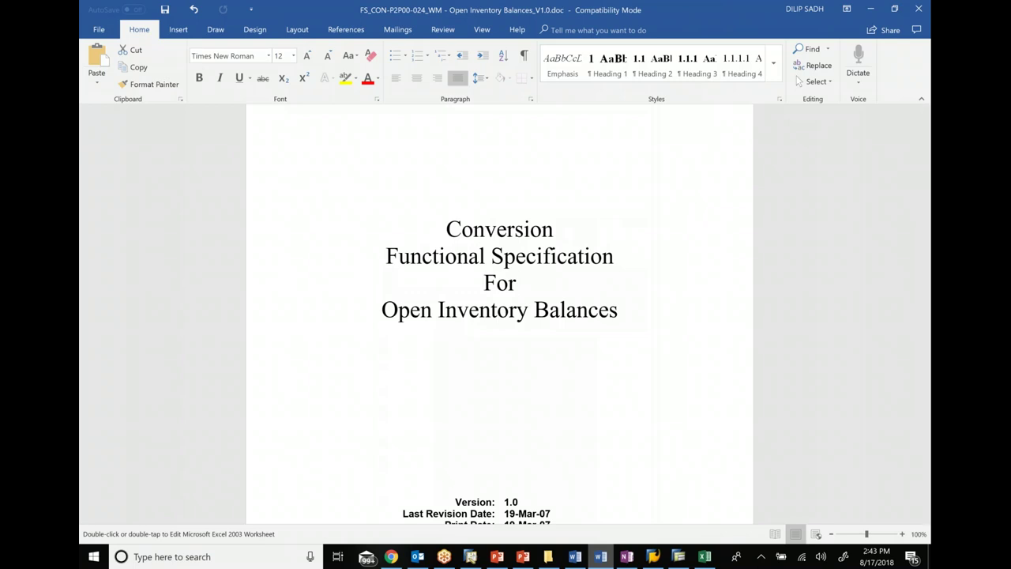
# Review the Open Inventory Balances specification from its version details through the General Requirements section, down to Applications Affected.
pyautogui.scroll(-4, 500, 317)
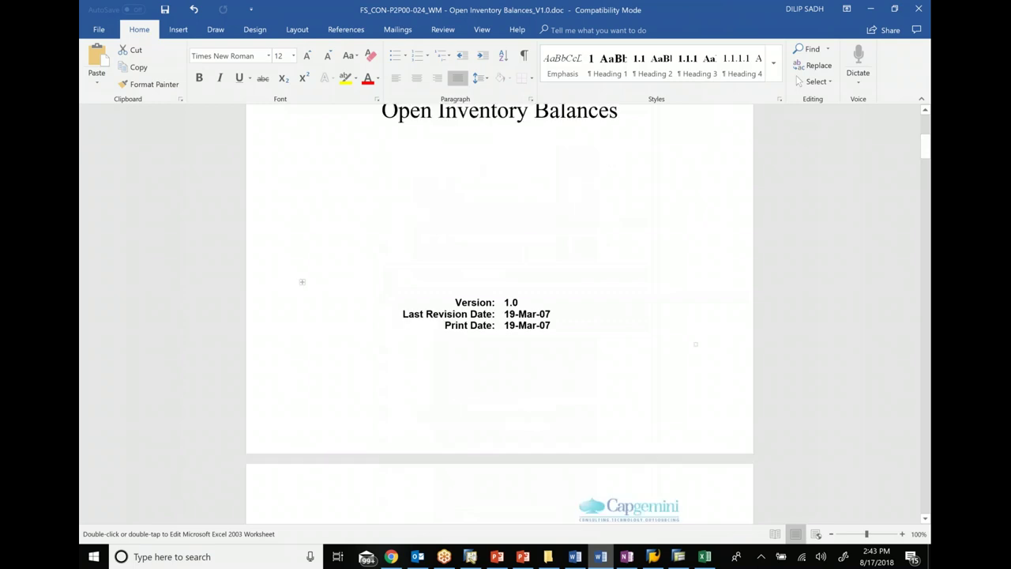
pyautogui.scroll(-3, 500, 316)
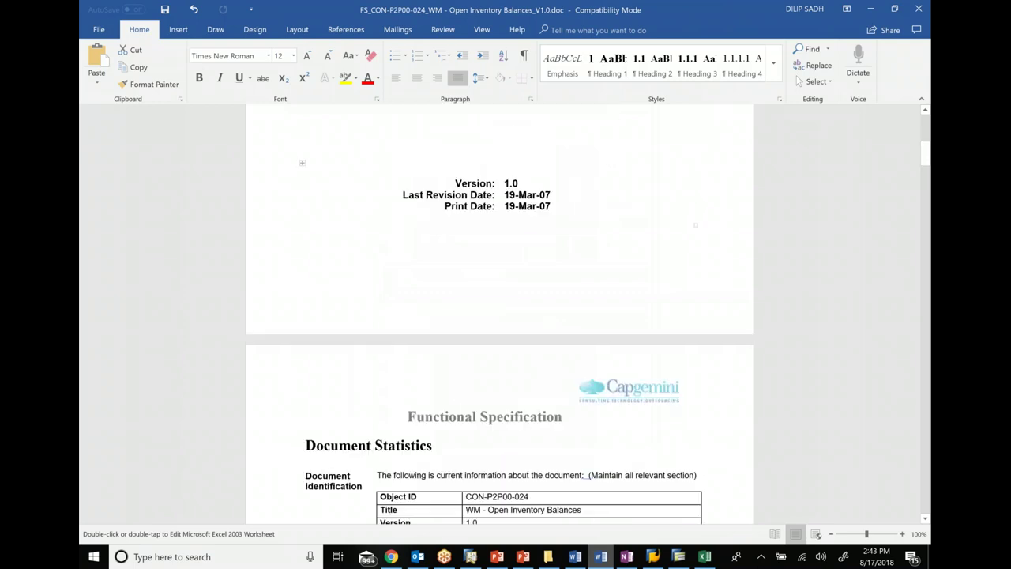
pyautogui.scroll(-8, 499, 316)
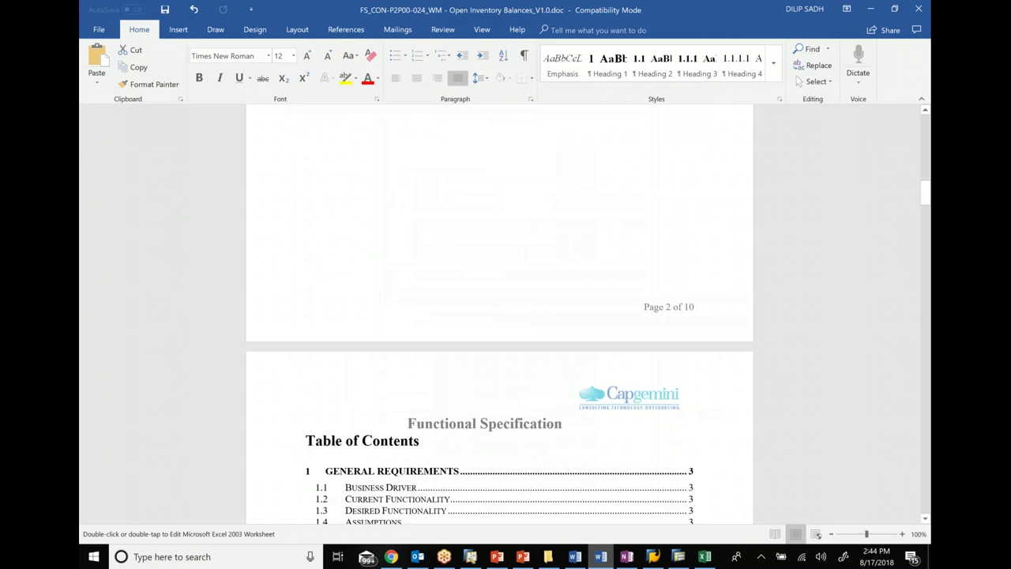
pyautogui.scroll(-10, 500, 316)
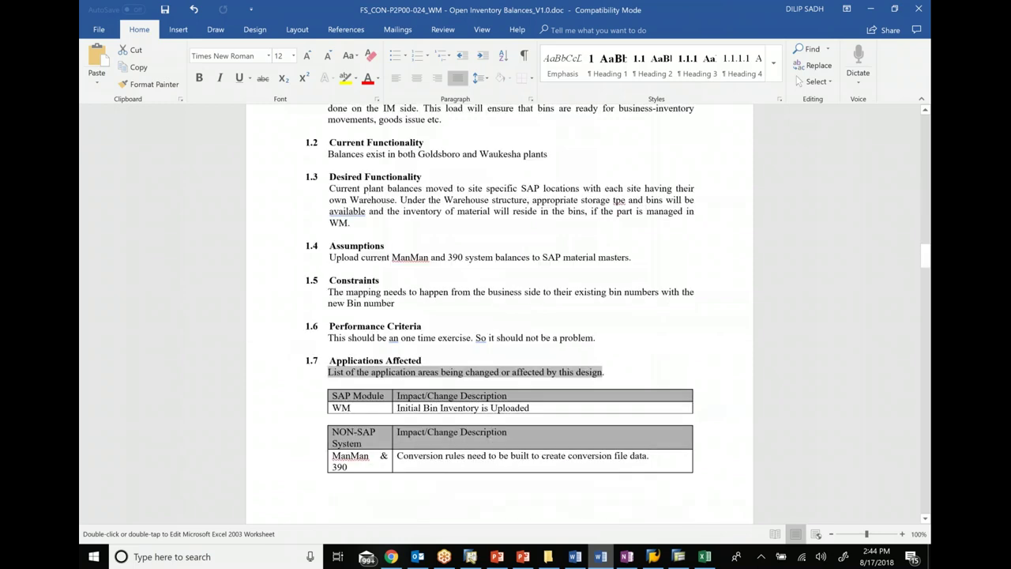
pyautogui.scroll(3, 400, 220)
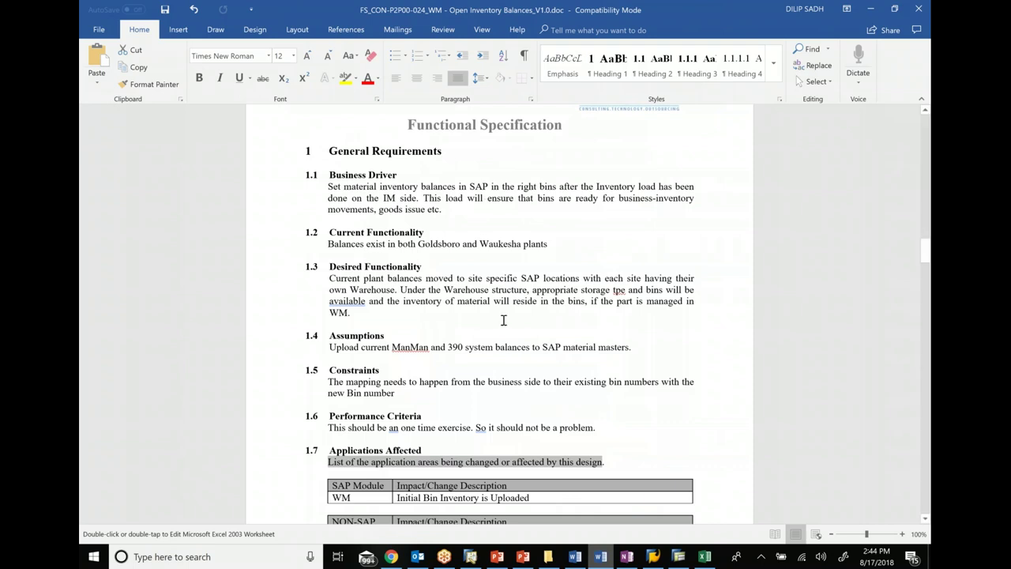
pyautogui.scroll(-3, 503, 320)
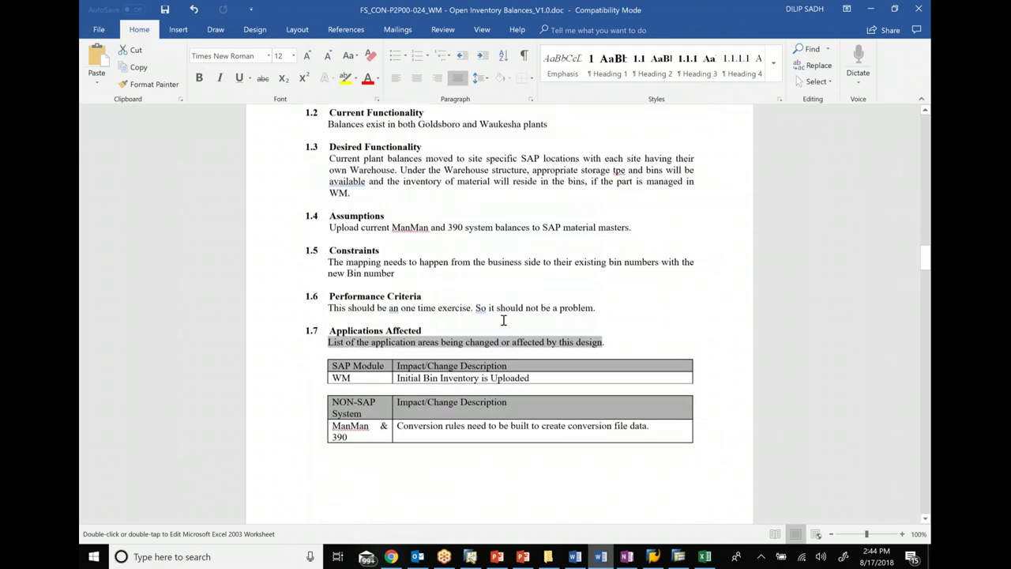
pyautogui.scroll(-3, 503, 320)
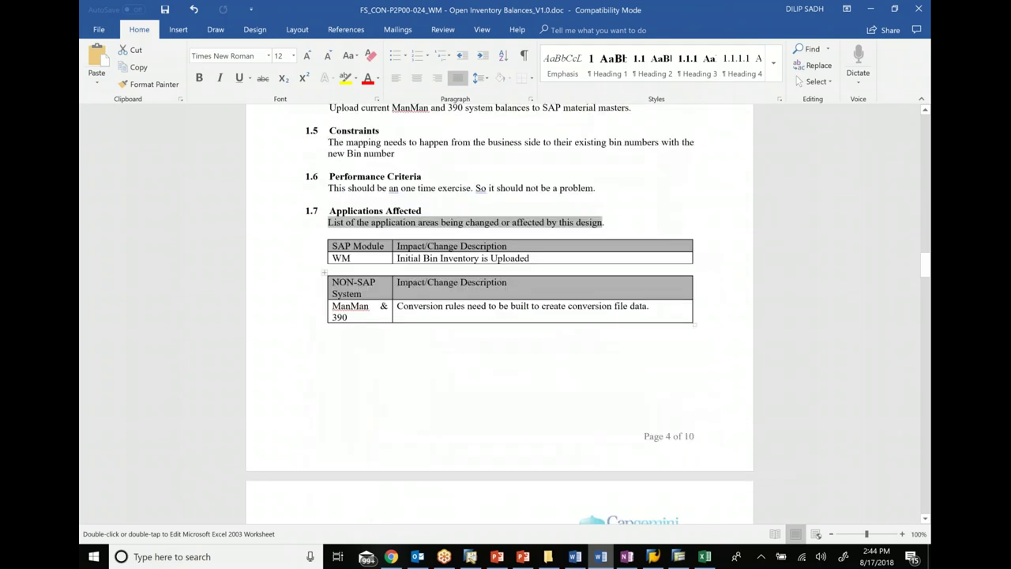
# Open the Excel worksheet embedded under section 2.3 Data Mapping of the Open Inventory Balances specification.
pyautogui.scroll(-6, 504, 320)
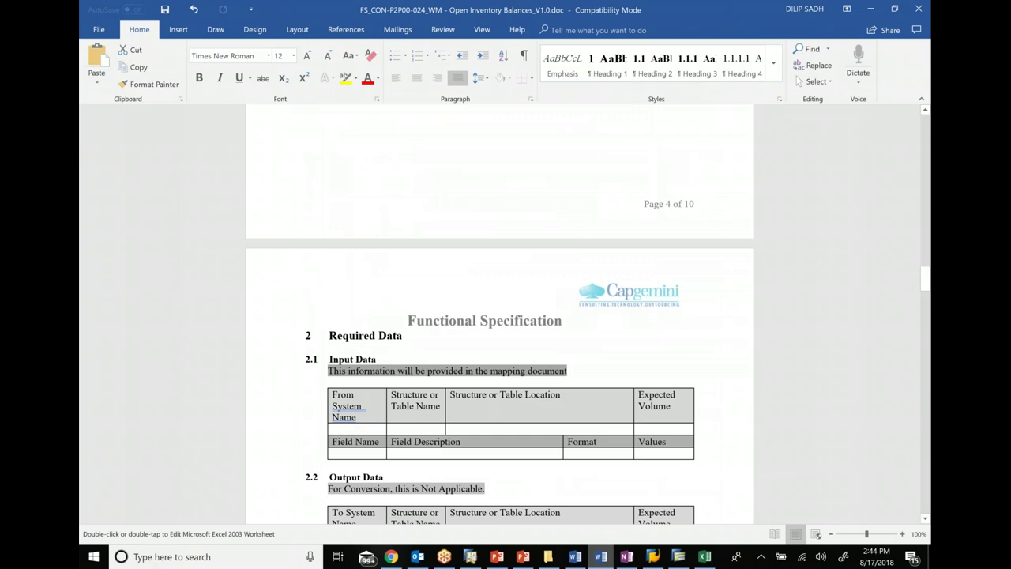
pyautogui.scroll(-8, 504, 320)
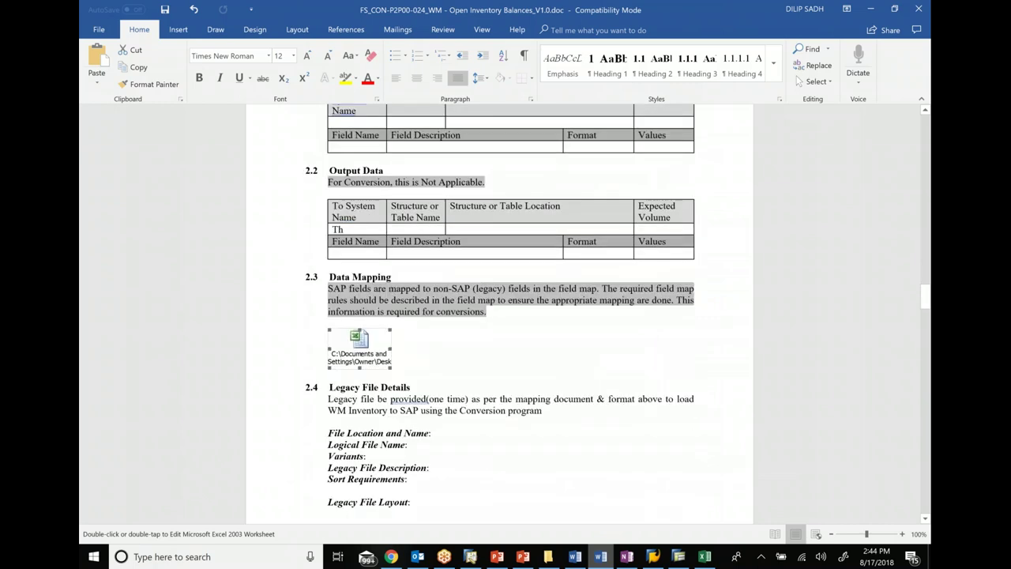
pyautogui.doubleClick(366, 338)
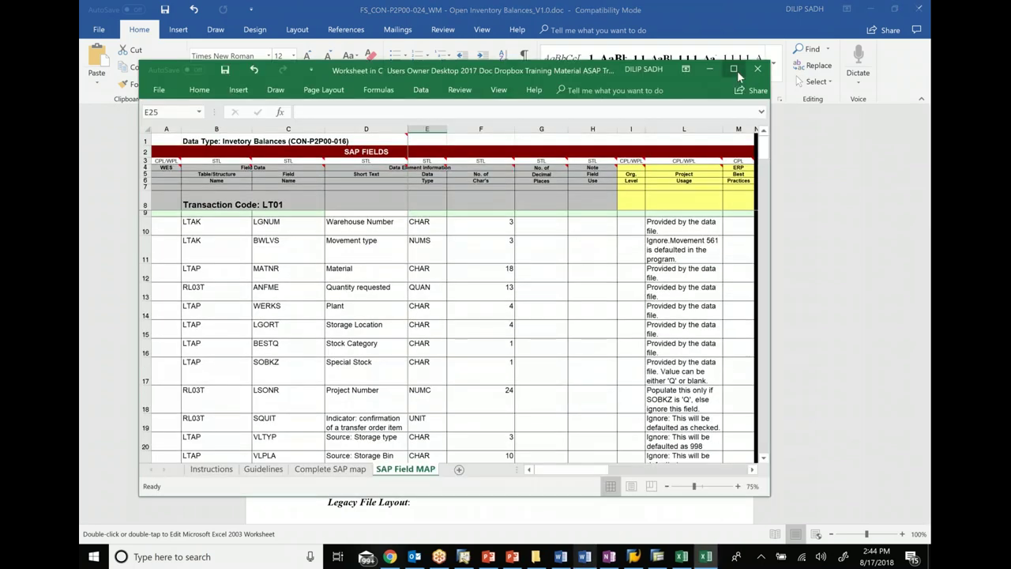
# Maximize the inventory balances mapping worksheet and view its SAP FIELDS and DATA CONVERSION/EDITING LOGIC headings.
pyautogui.click(734, 69)
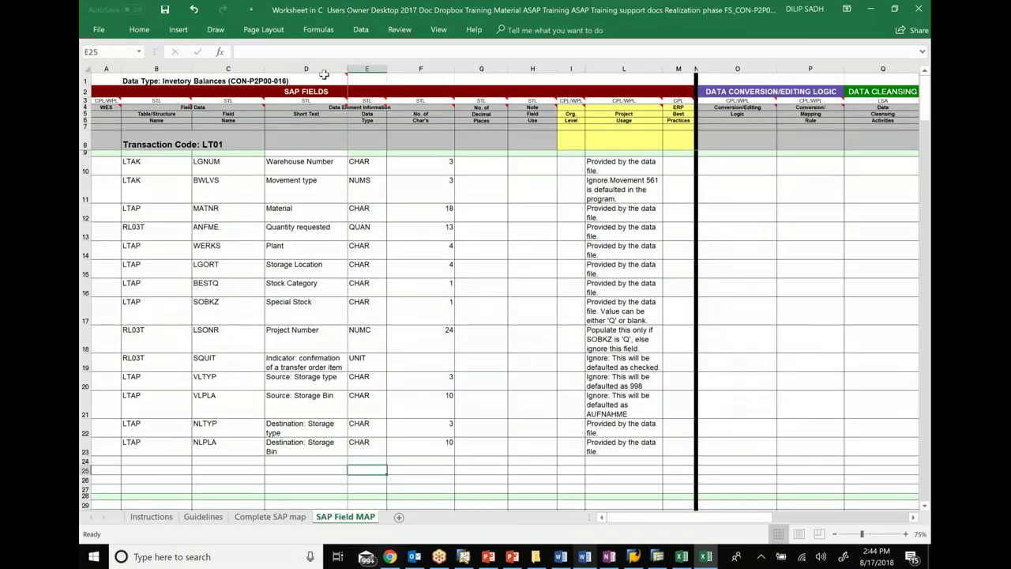
pyautogui.click(276, 91)
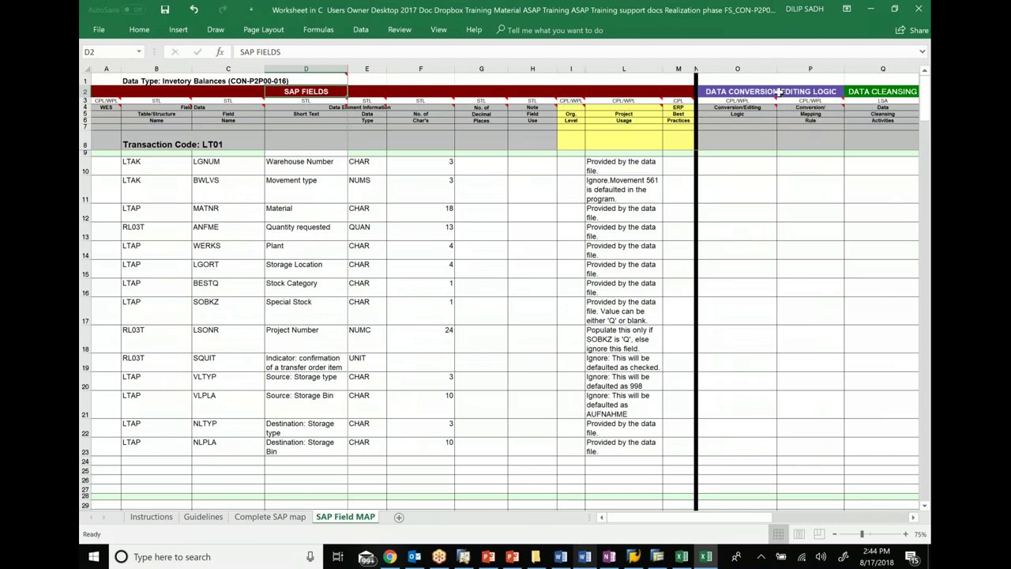
pyautogui.hotkey('ctrl', 'Right')
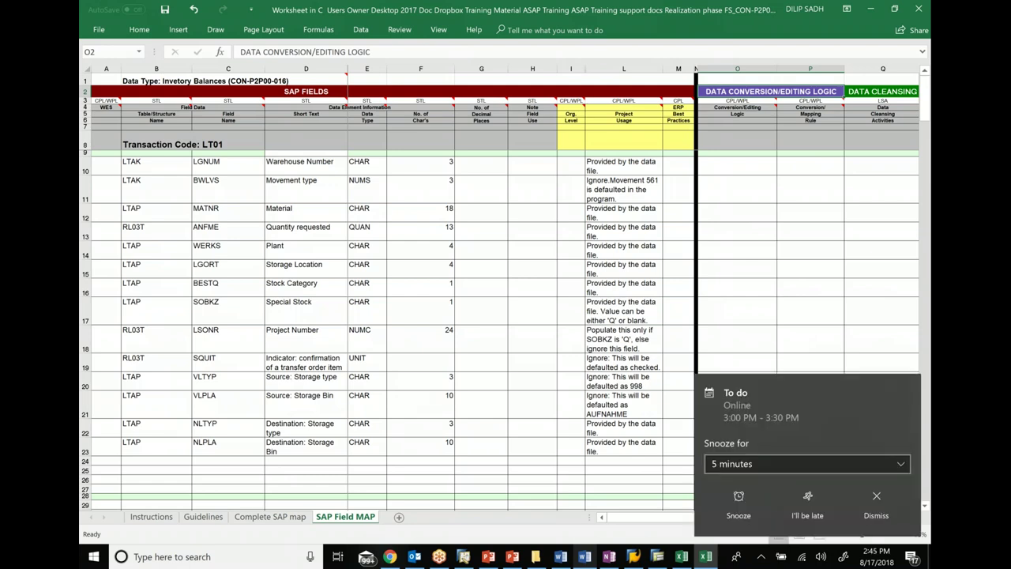
# Dismiss the To do calendar reminder covering the worksheet.
pyautogui.click(877, 514)
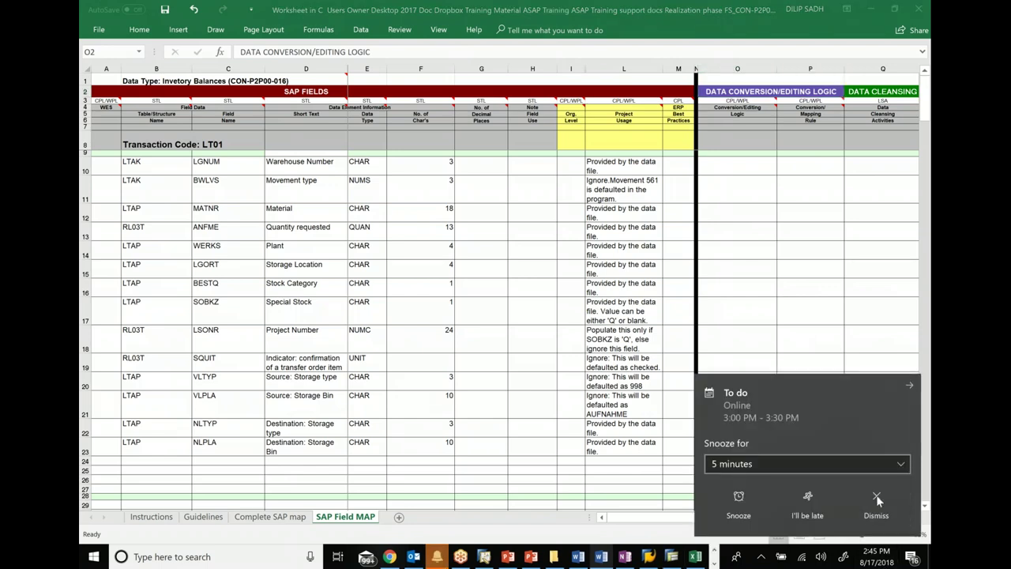
pyautogui.click(867, 515)
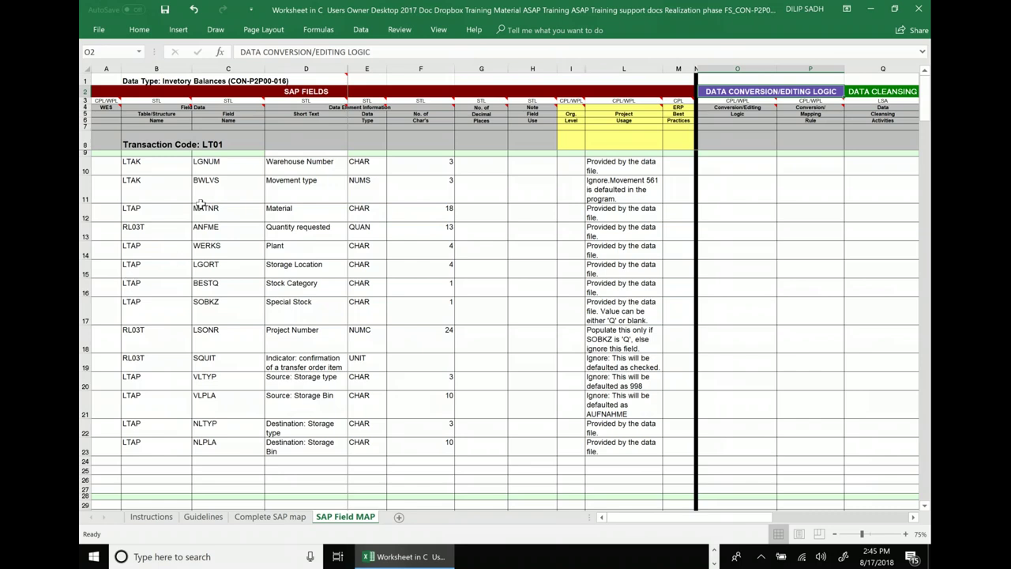
# Review the SAP FIELDS columns of the mapping sheet: table name, field name, short text, data type, number of characters and project usage.
pyautogui.click(281, 91)
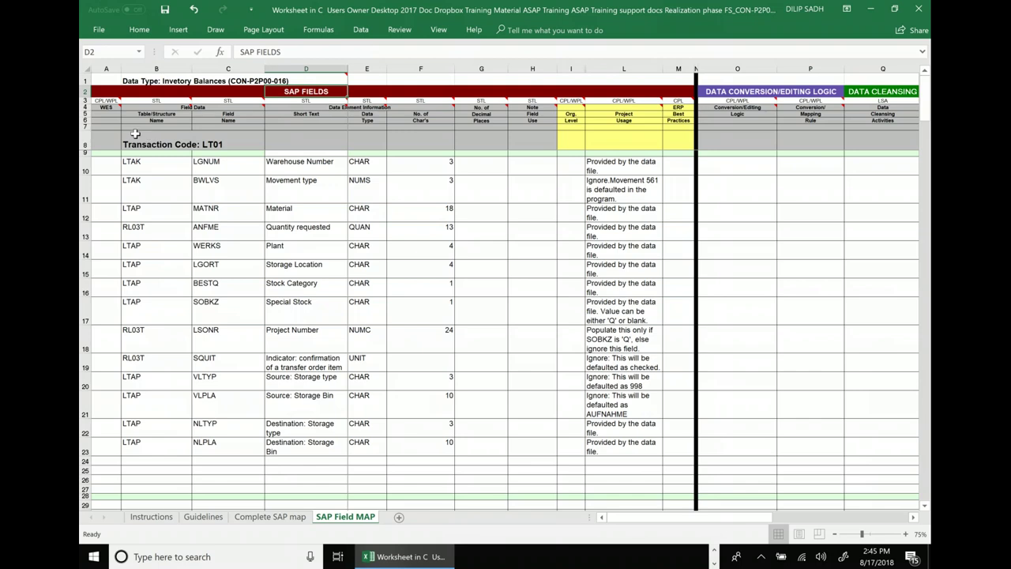
pyautogui.click(151, 93)
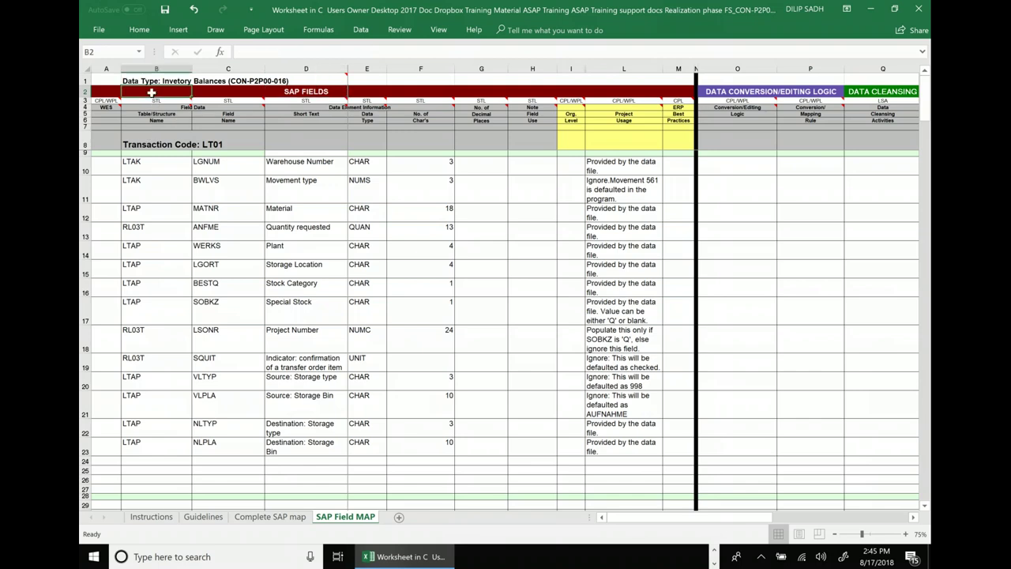
pyautogui.click(153, 79)
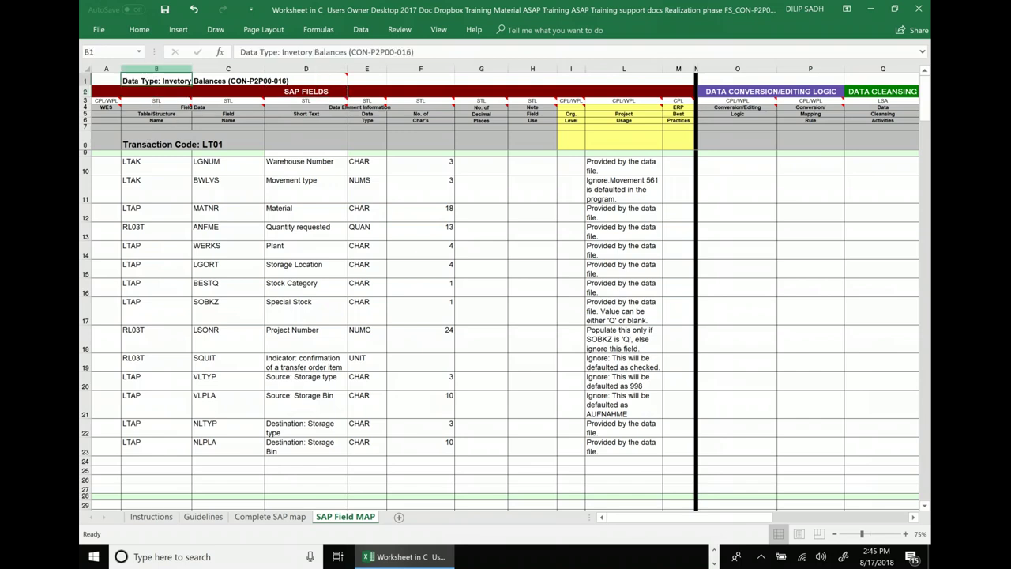
pyautogui.click(154, 69)
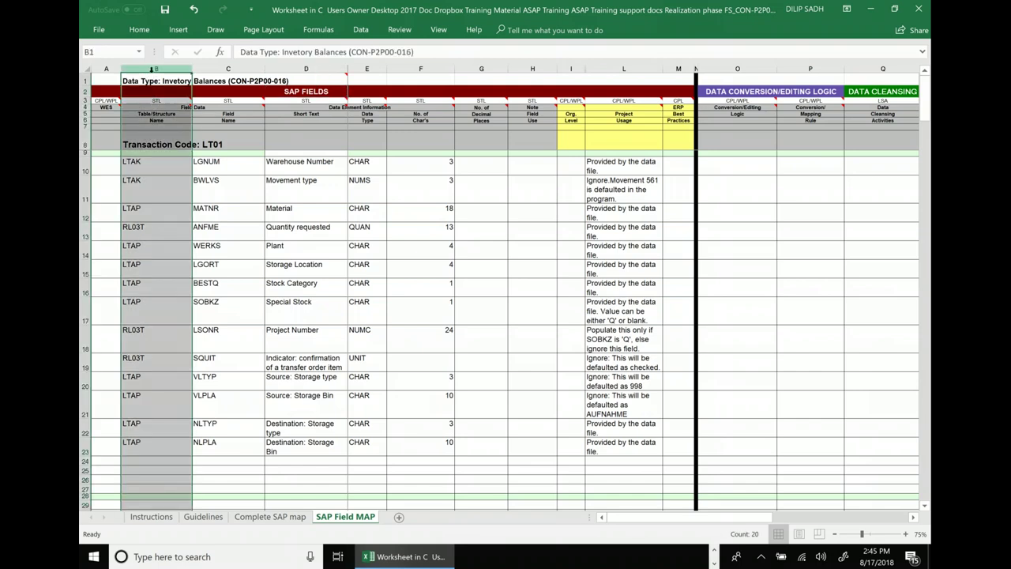
pyautogui.click(214, 70)
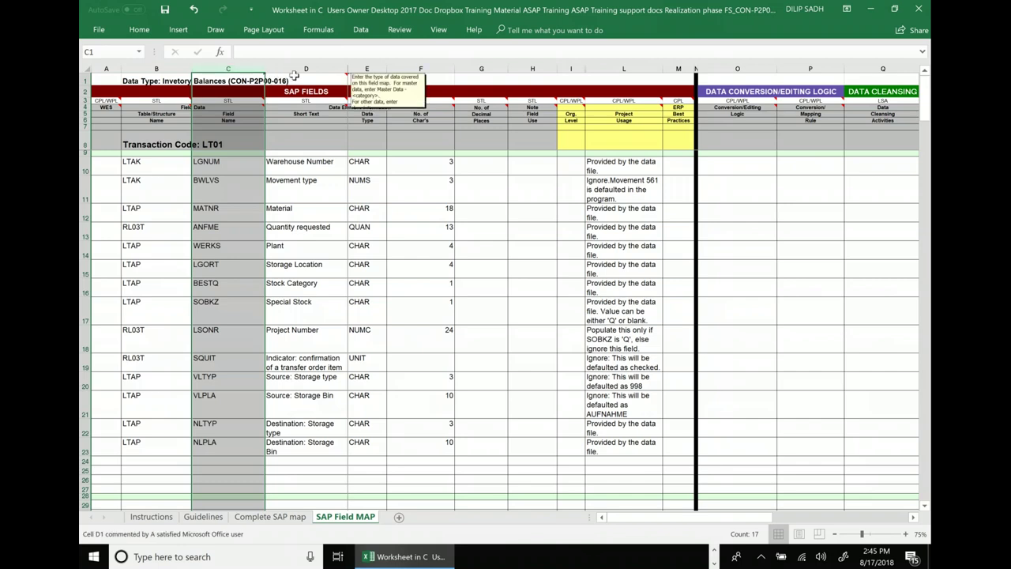
pyautogui.click(295, 76)
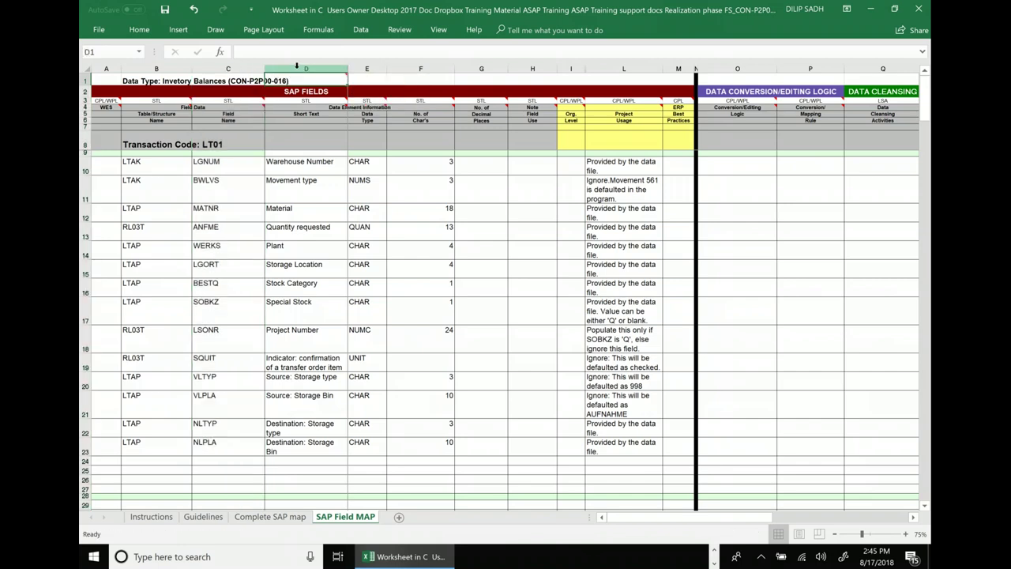
pyautogui.click(297, 69)
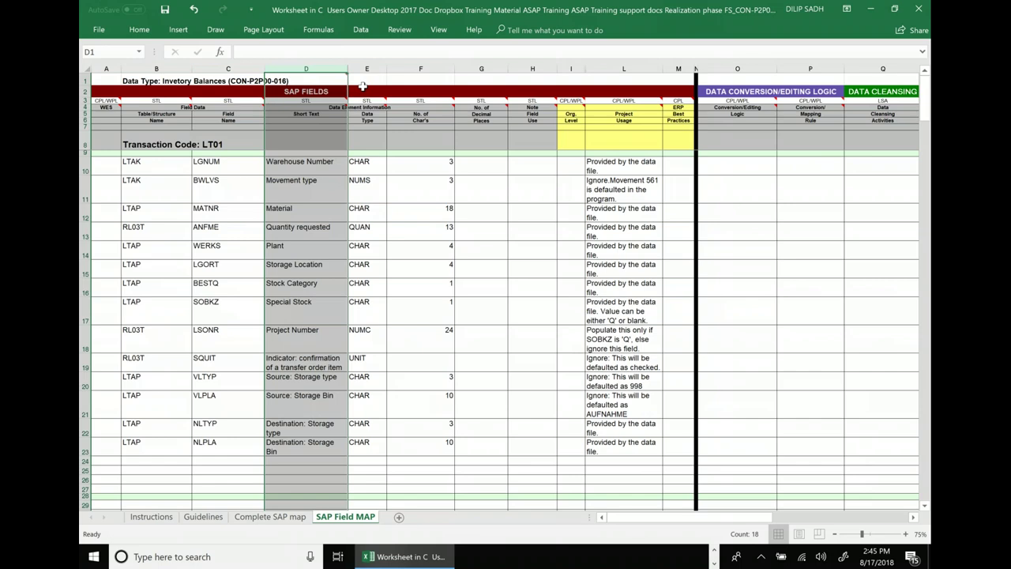
pyautogui.click(366, 69)
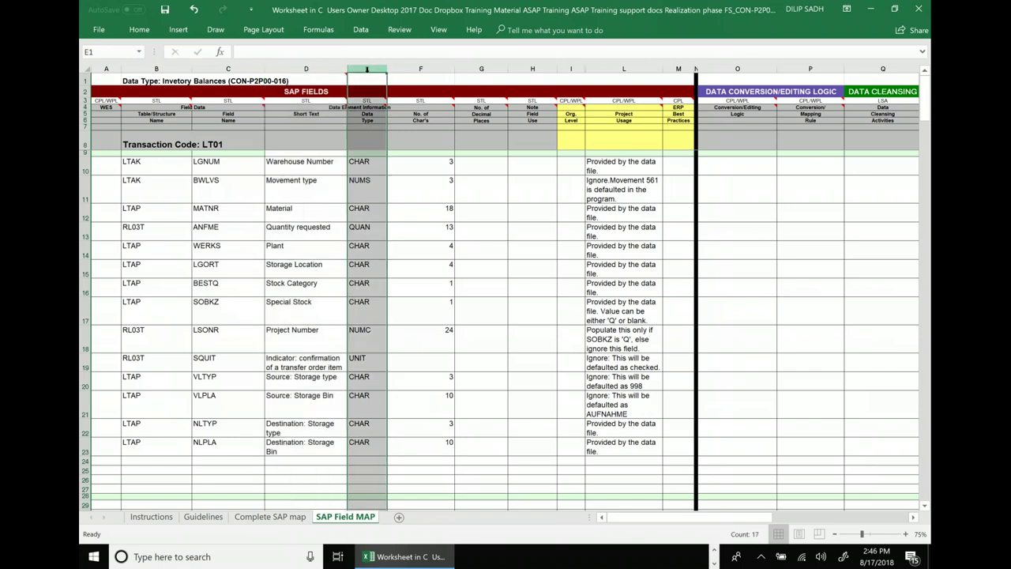
pyautogui.click(421, 69)
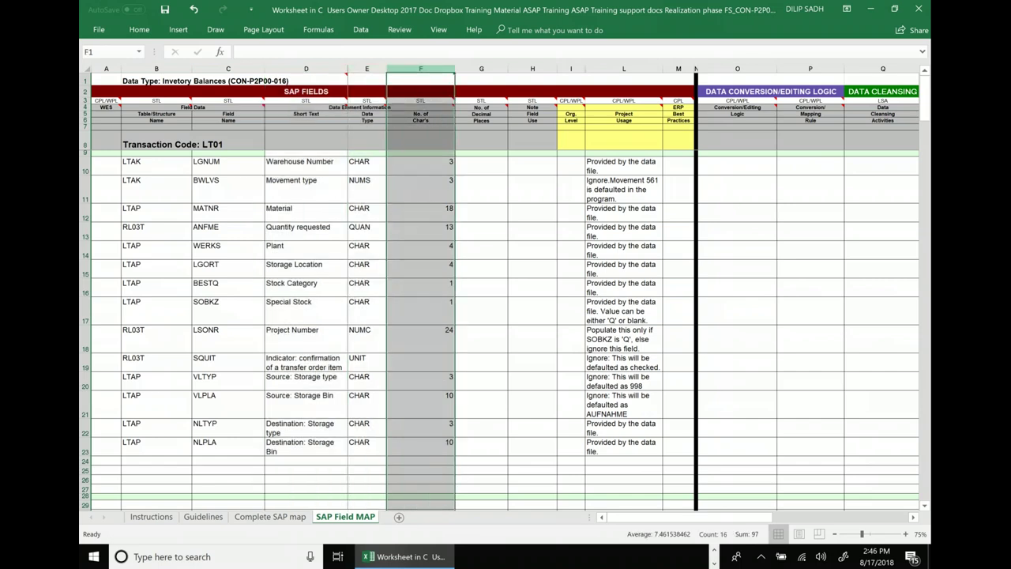
pyautogui.click(621, 93)
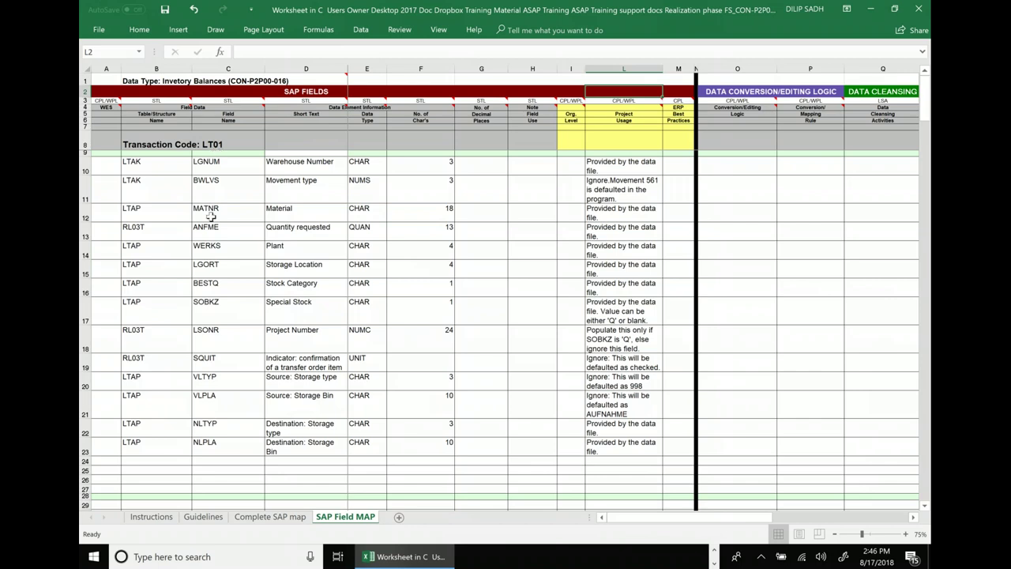
# Examine the Warehouse Number mapping in row 10, from its table LTAK and field LGNUM through to its project usage.
pyautogui.click(146, 167)
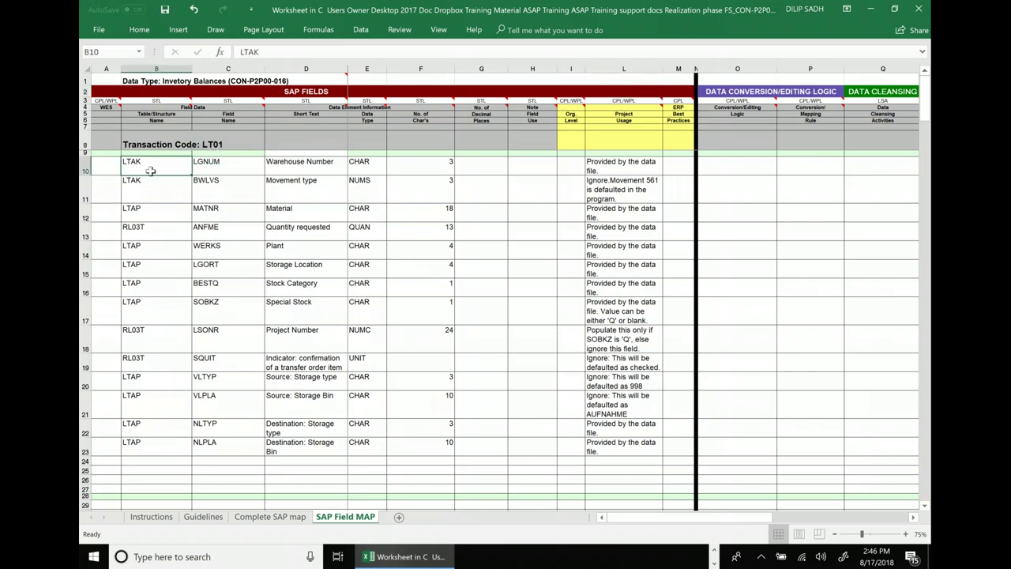
pyautogui.click(213, 164)
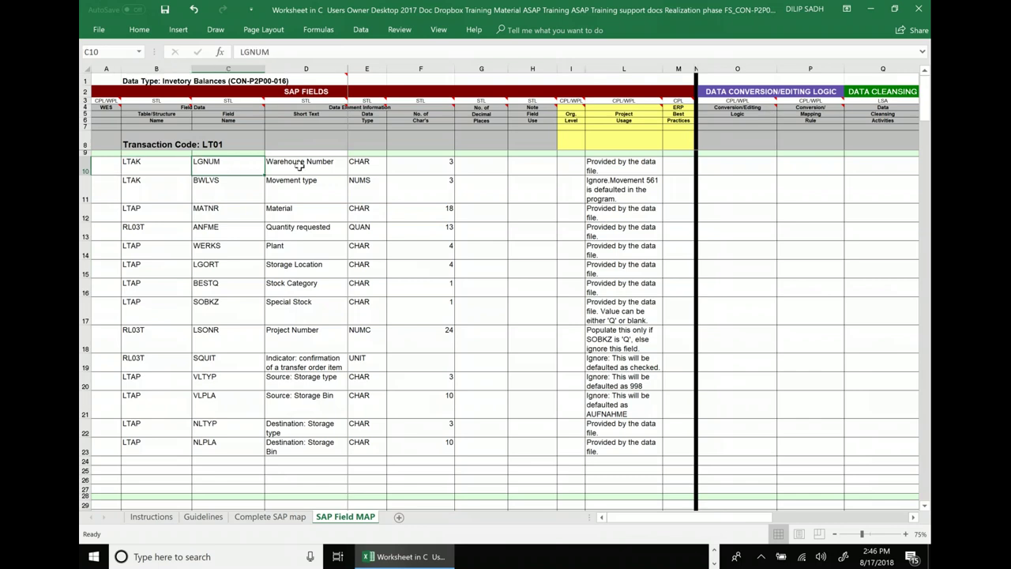
pyautogui.click(304, 165)
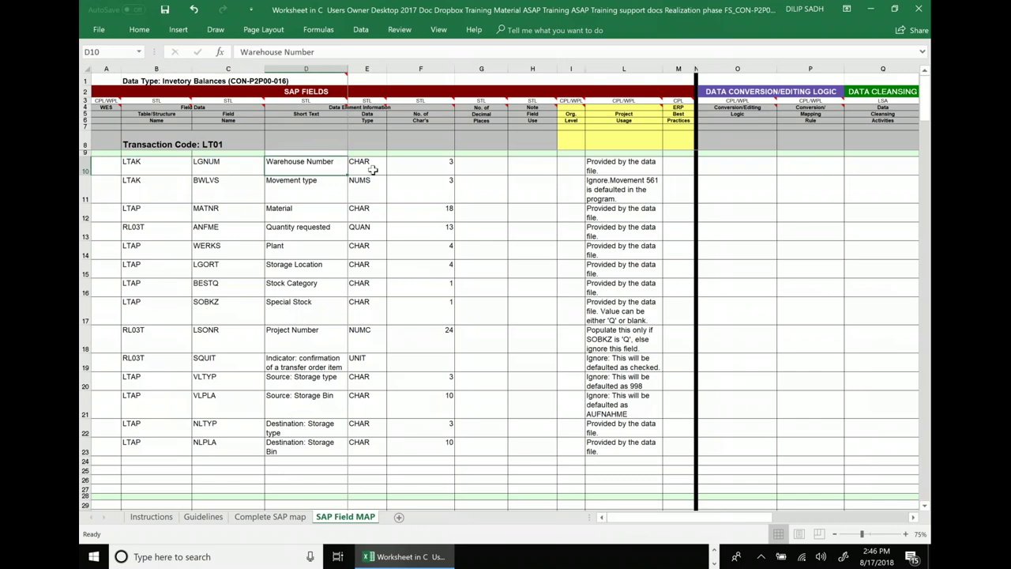
pyautogui.click(372, 169)
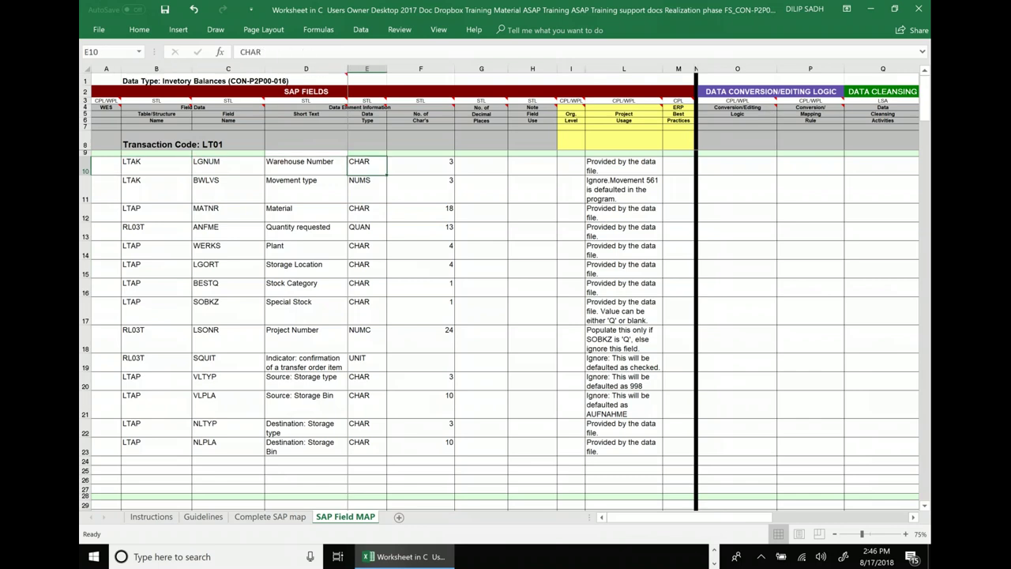
pyautogui.click(443, 165)
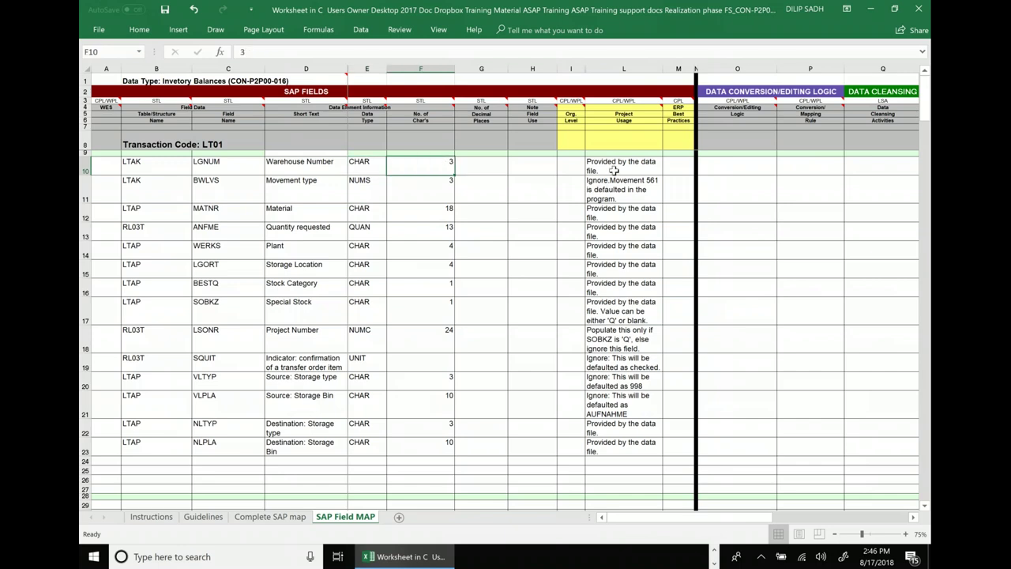
pyautogui.click(614, 170)
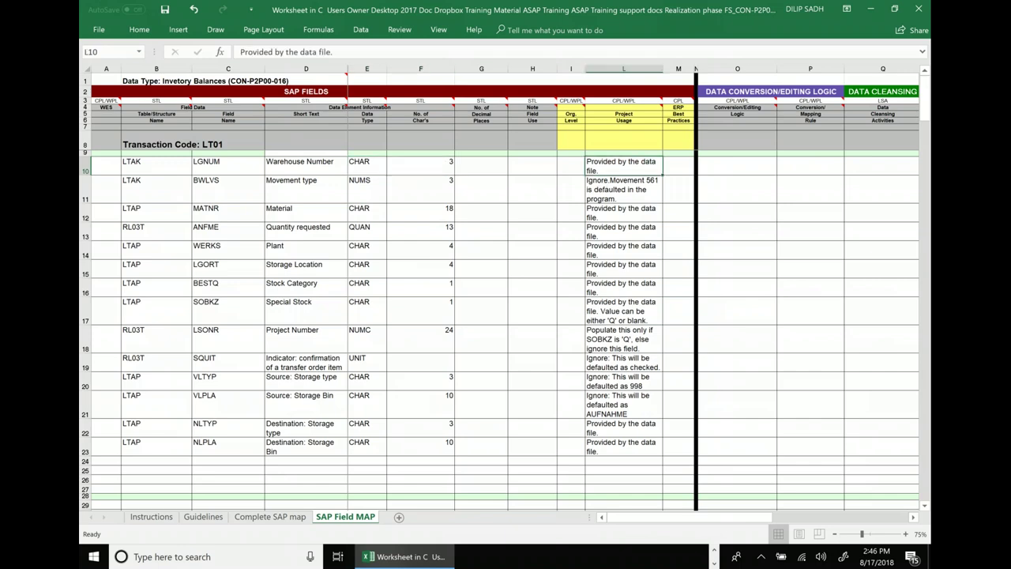
# Examine the Movement type mapping in row 11, from its table LTAK and field BWLVS through to its project usage.
pyautogui.click(159, 190)
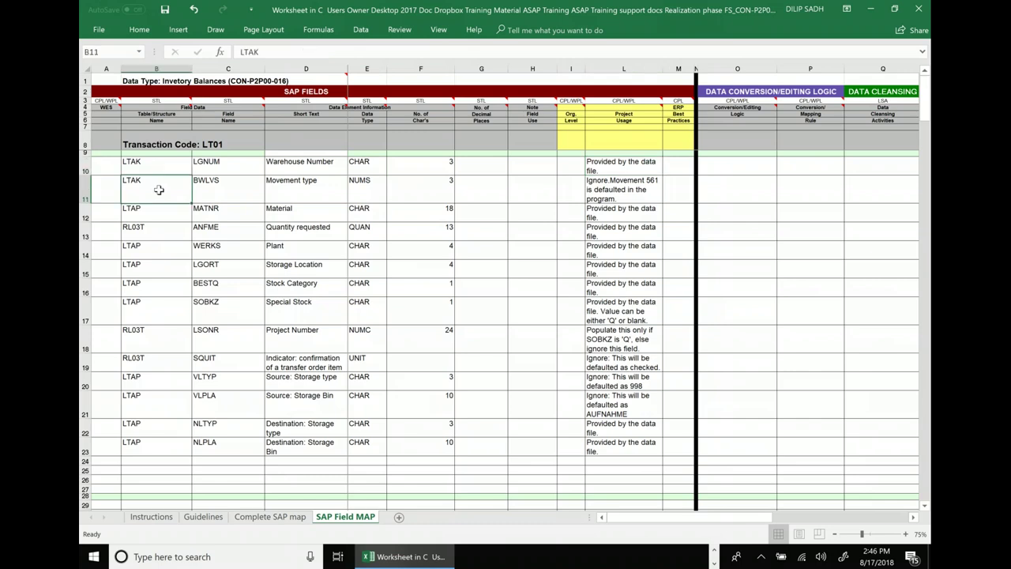
pyautogui.click(229, 196)
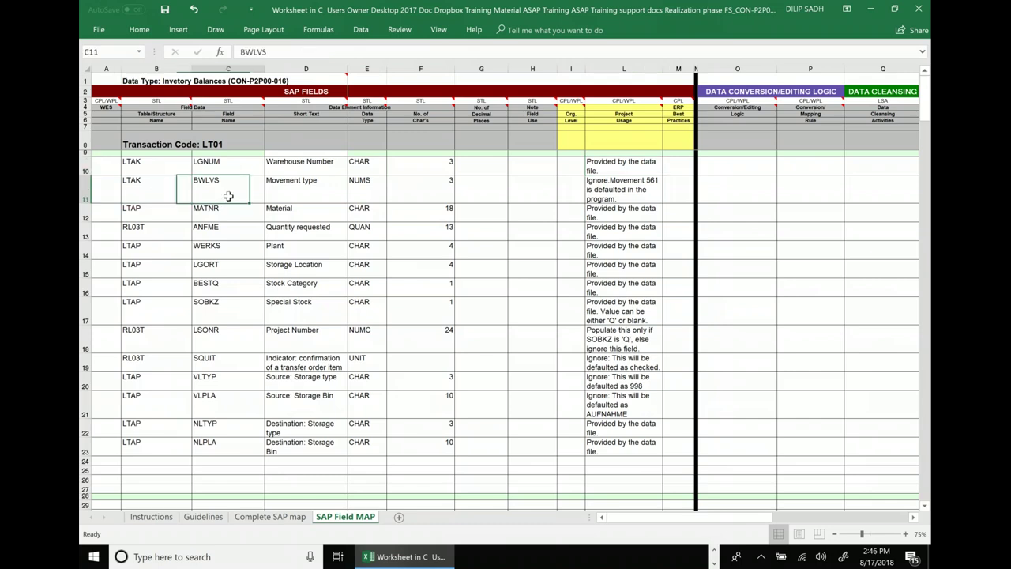
pyautogui.click(311, 191)
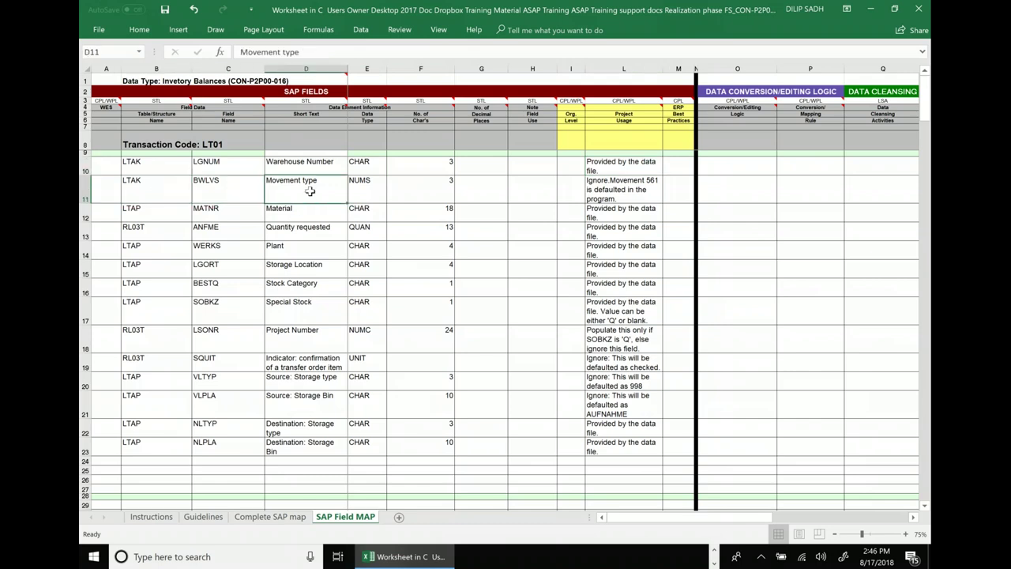
pyautogui.click(367, 187)
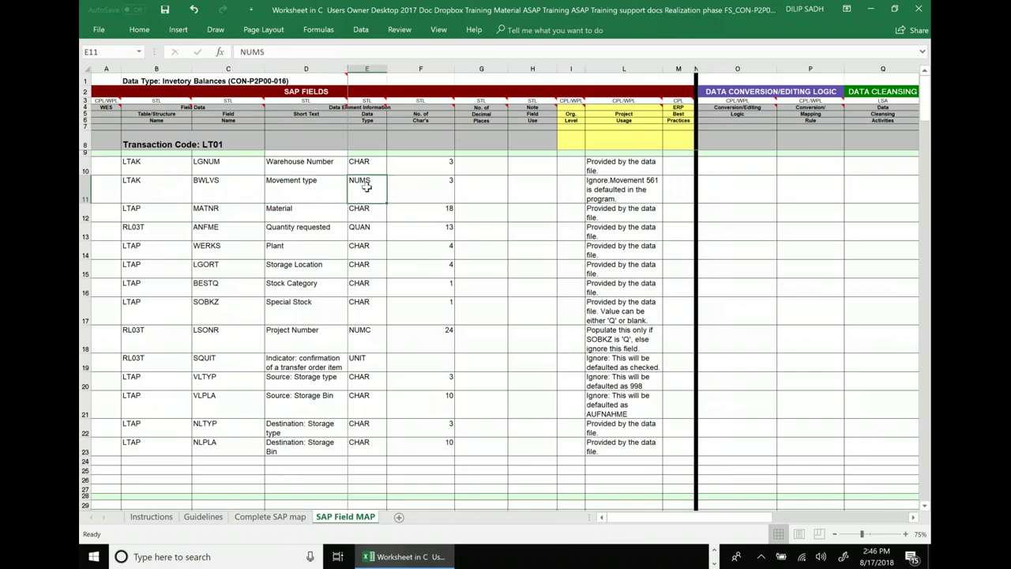
pyautogui.click(448, 189)
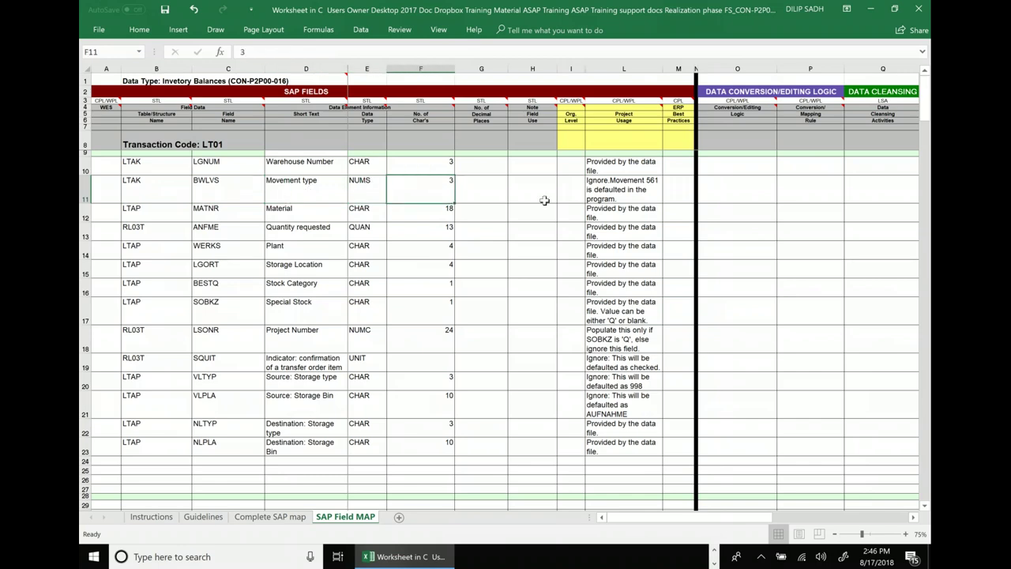
pyautogui.click(614, 194)
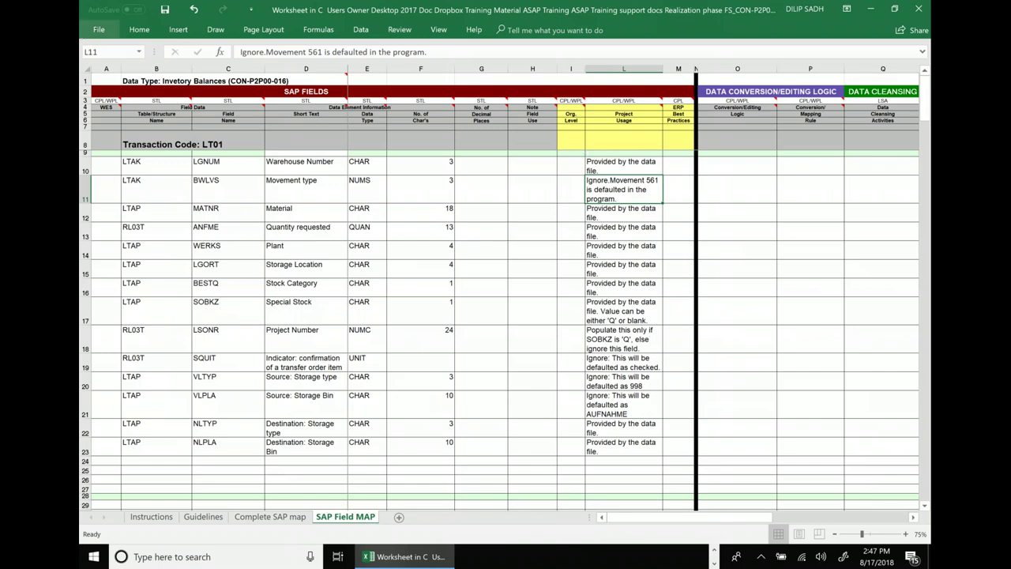
# Examine the Material mapping in row 12, from its table LTAP and field MATNR through to its project usage.
pyautogui.click(145, 212)
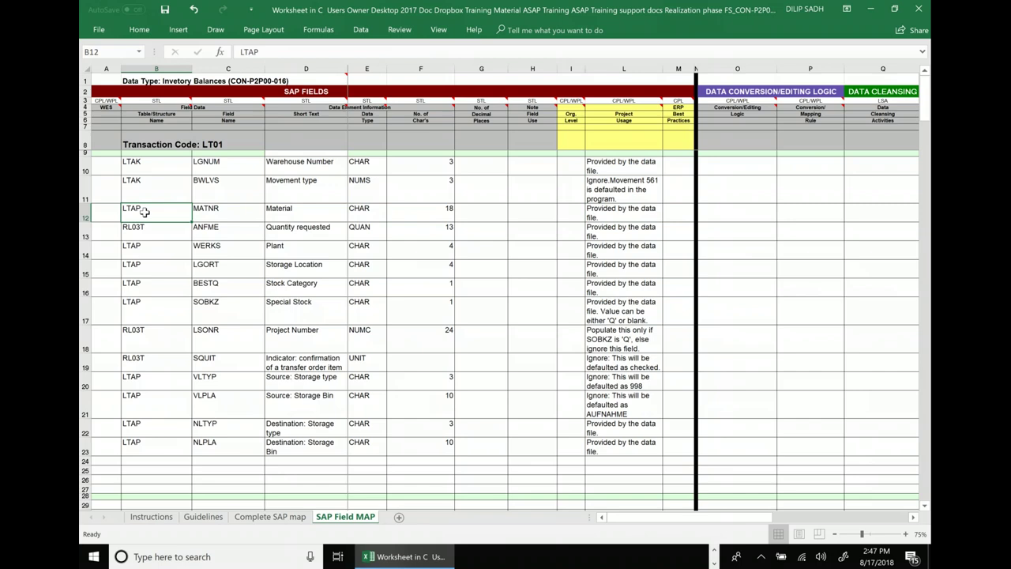
pyautogui.click(214, 209)
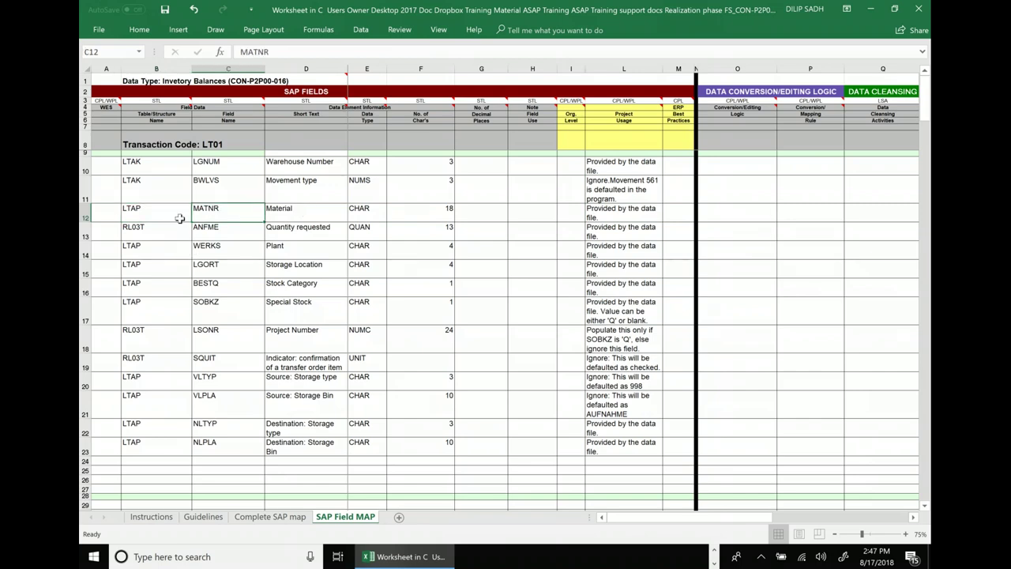
pyautogui.press('Left')
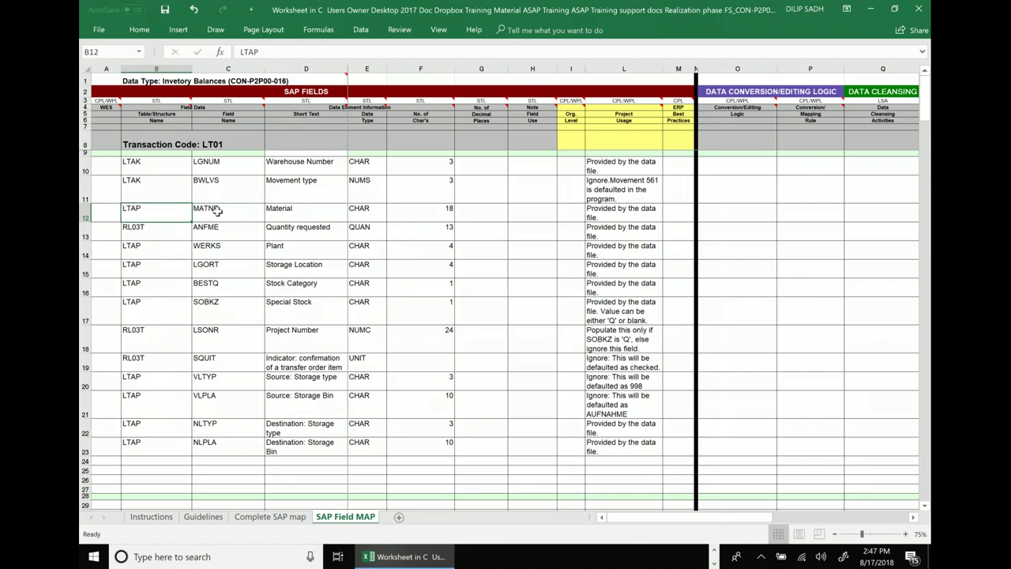
pyautogui.press('Right')
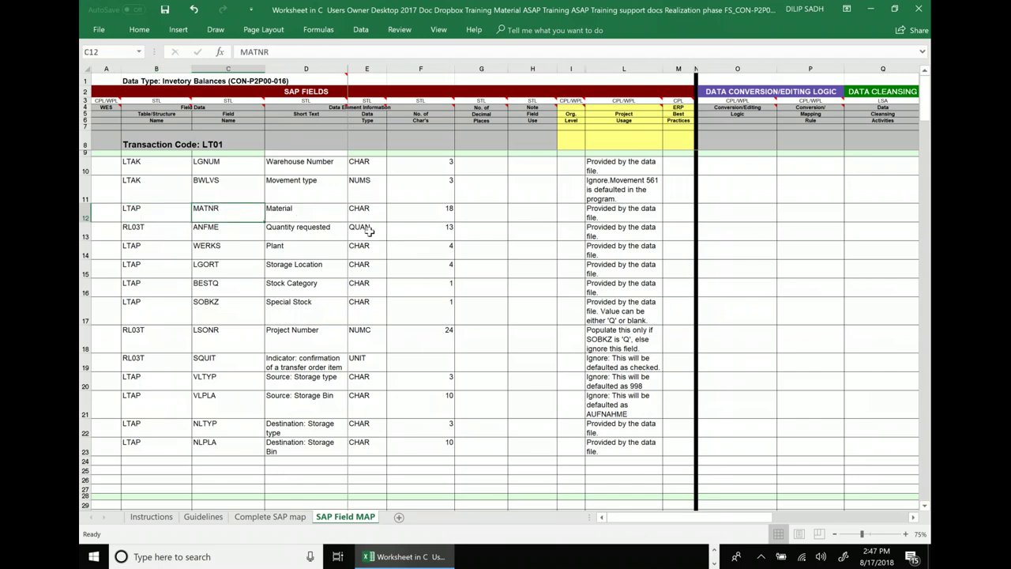
pyautogui.press('Right')
pyautogui.press('Right')
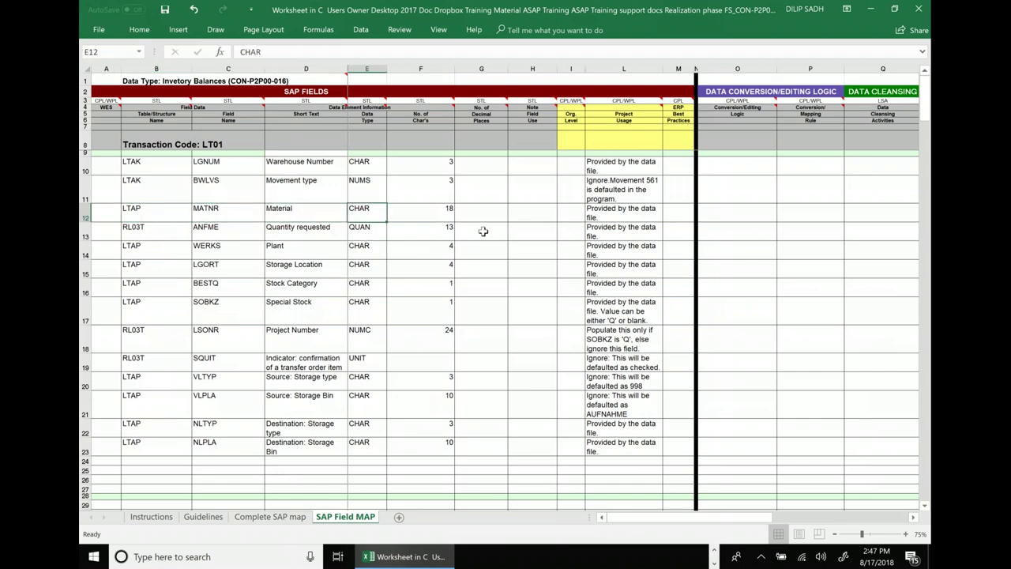
pyautogui.click(620, 219)
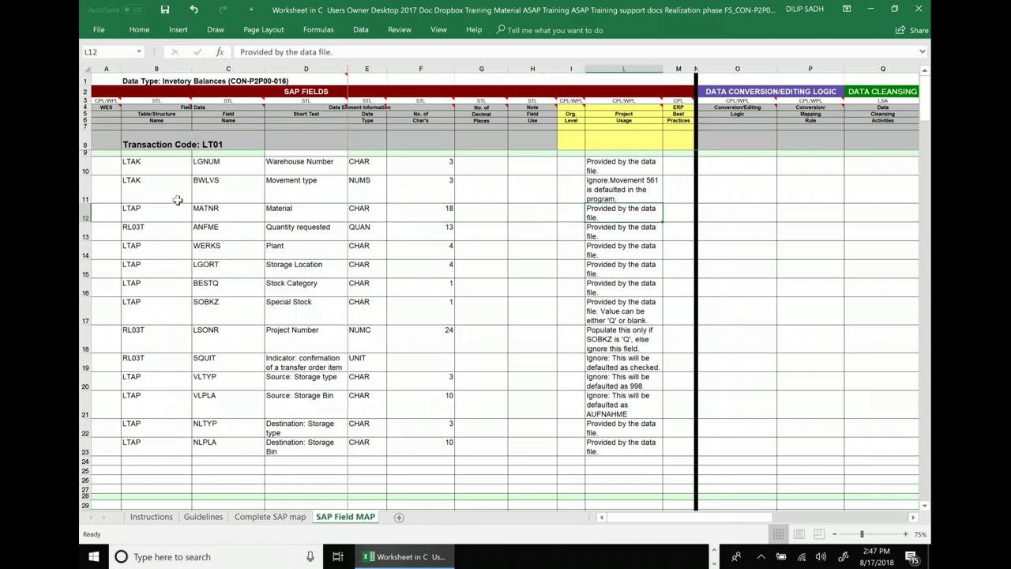
# Highlight the table names in B10 to B22, and close the inventory balances mapping worksheet.
pyautogui.moveTo(134, 414); pyautogui.dragTo(135, 435)
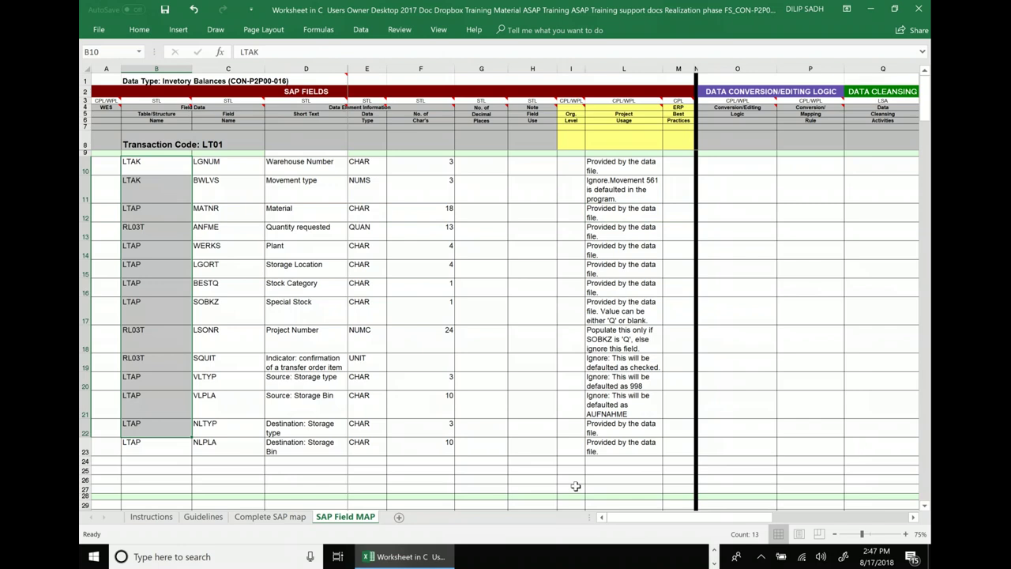
pyautogui.moveTo(757, 519); pyautogui.dragTo(616, 518)
pyautogui.click(918, 9)
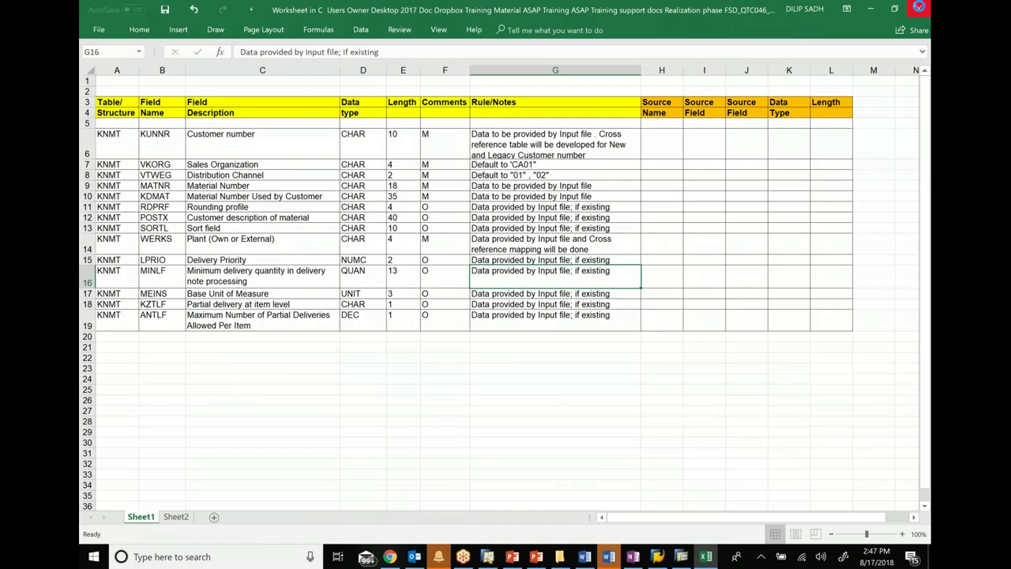
# Close the customer material mapping worksheet and the Open Inventory Balances document without saving changes, and dismiss the To do reminder.
pyautogui.click(918, 8)
pyautogui.click(920, 9)
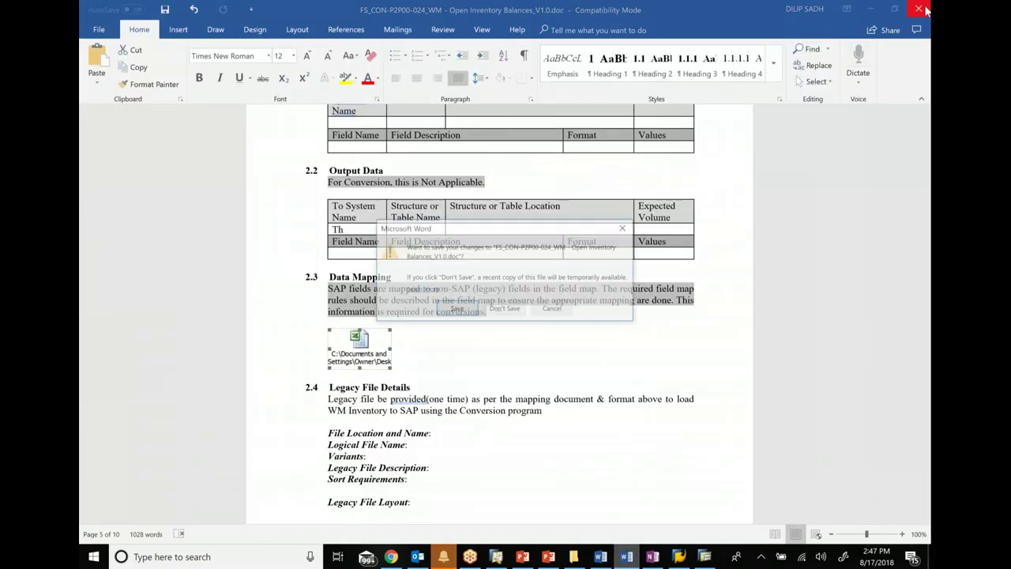
pyautogui.click(506, 309)
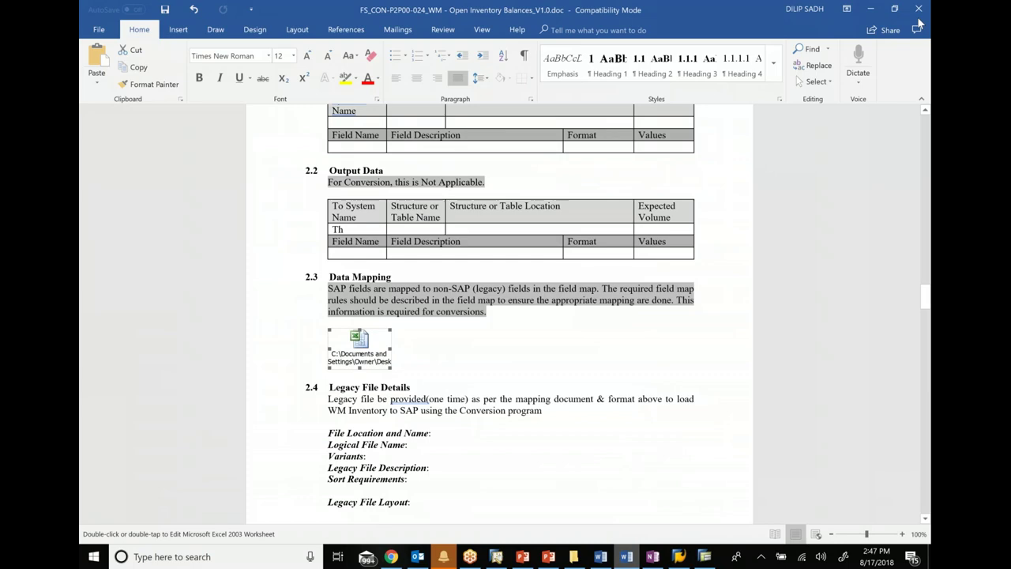
pyautogui.click(918, 8)
pyautogui.click(902, 6)
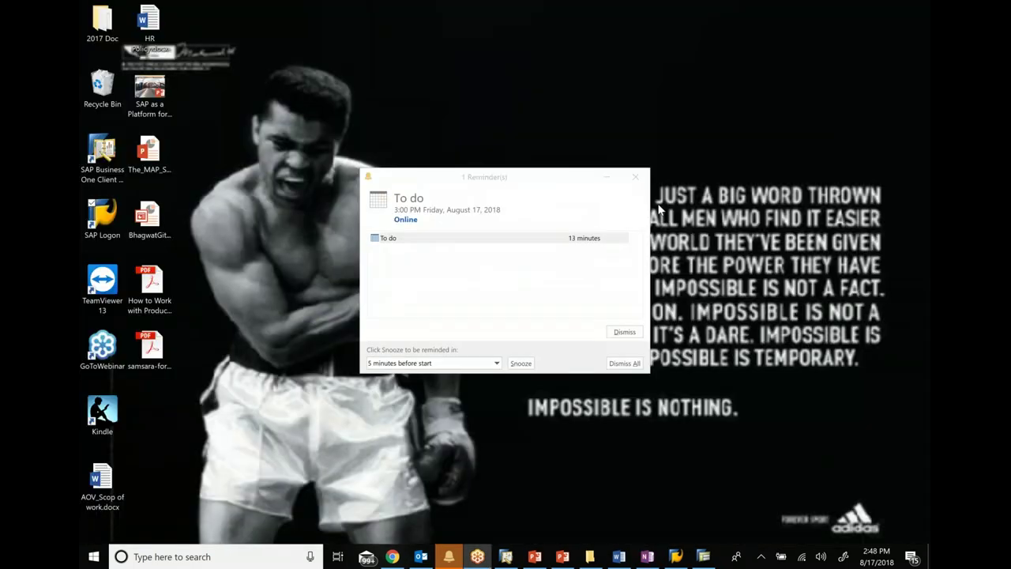
pyautogui.click(630, 335)
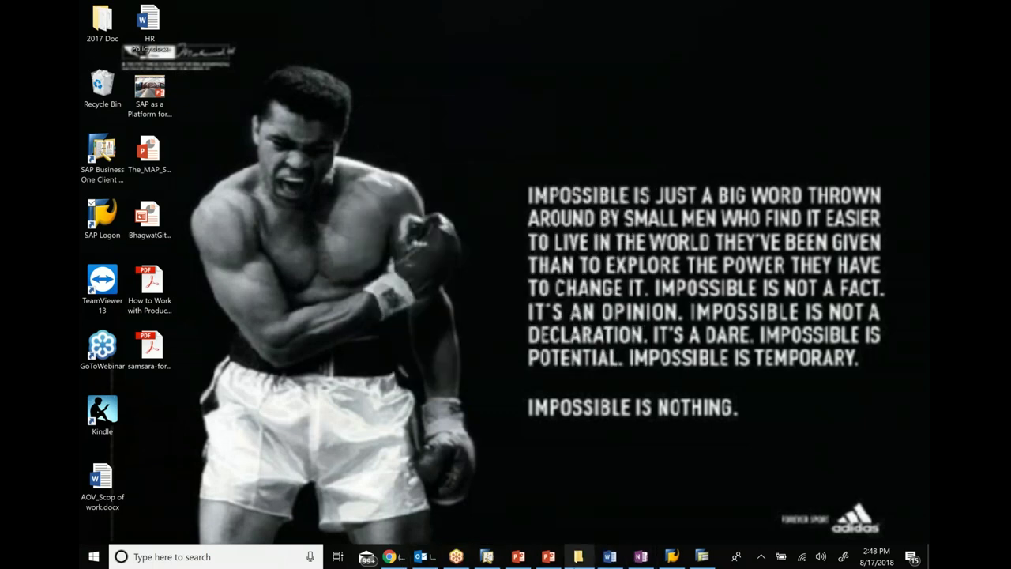
# Switch to the OneNote class notes, add a blank line above the functional specification bullet and start a new unbulleted paragraph below it.
pyautogui.click(642, 557)
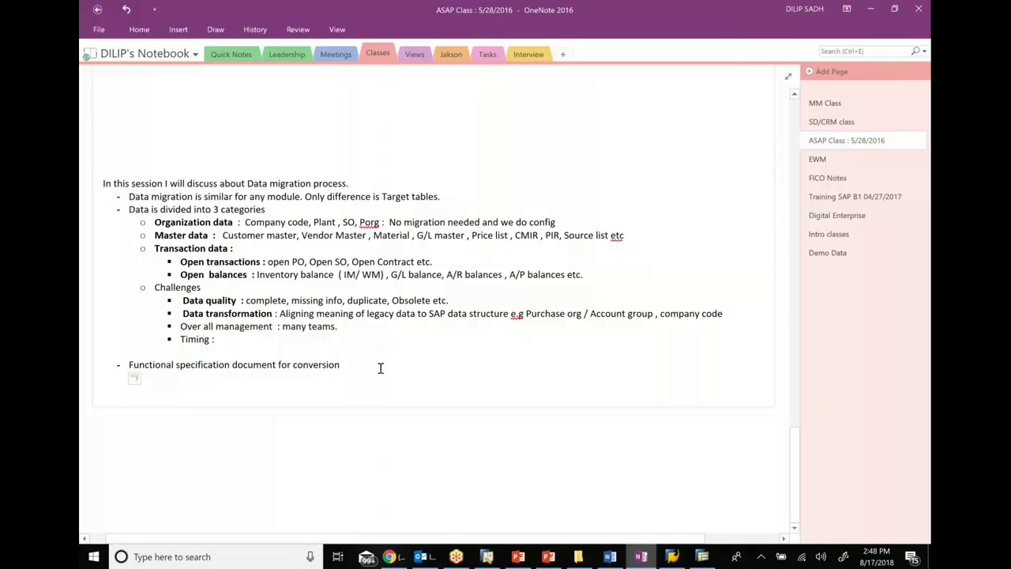
pyautogui.press('Return')
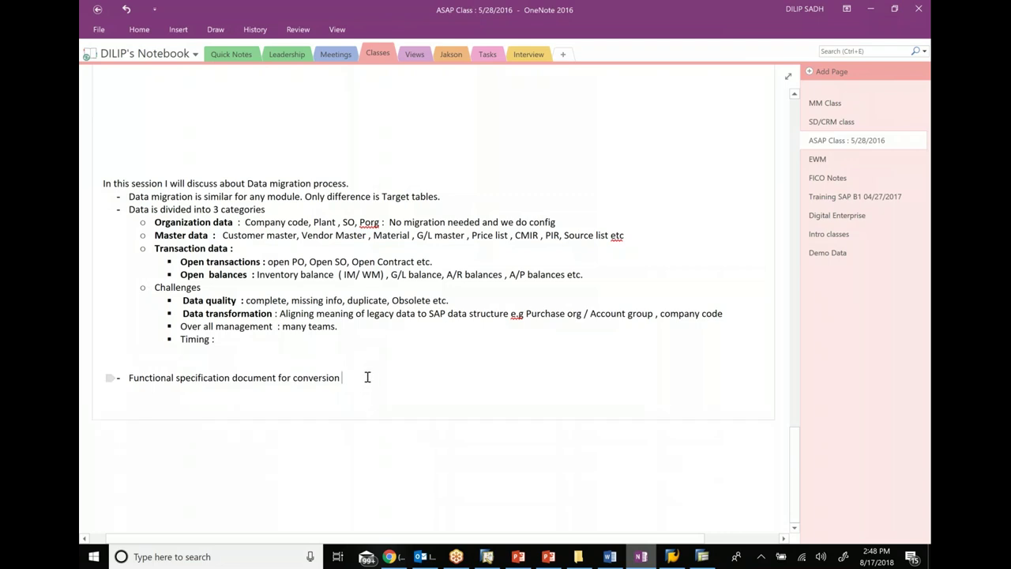
pyautogui.press('Return')
pyautogui.write('Ta')
pyautogui.press('BackSpace')
pyautogui.press('BackSpace')
pyautogui.press('Return')
# Write the note line "There are some basic : mmr, vmr, cumr. So, po etc" below the functional specification bullet.
pyautogui.write('There are some bais')
pyautogui.press('BackSpace')
pyautogui.press('BackSpace')
pyautogui.write('cic')
pyautogui.press('BackSpace')
pyautogui.press('BackSpace')
pyautogui.write('sic  : mmr')
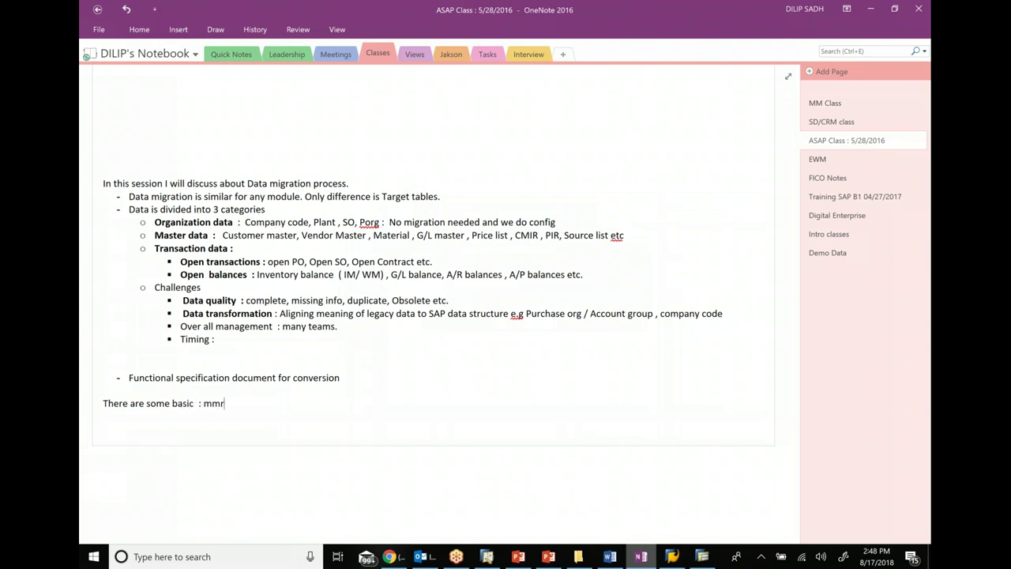
pyautogui.write(',')
pyautogui.write(' b')
pyautogui.press('BackSpace')
pyautogui.write('vmr, cum')
pyautogui.press('BackSpace')
pyautogui.press('BackSpace')
pyautogui.press('BackSpace')
pyautogui.write('umr. sp')
pyautogui.press('BackSpace')
pyautogui.write('o, po')
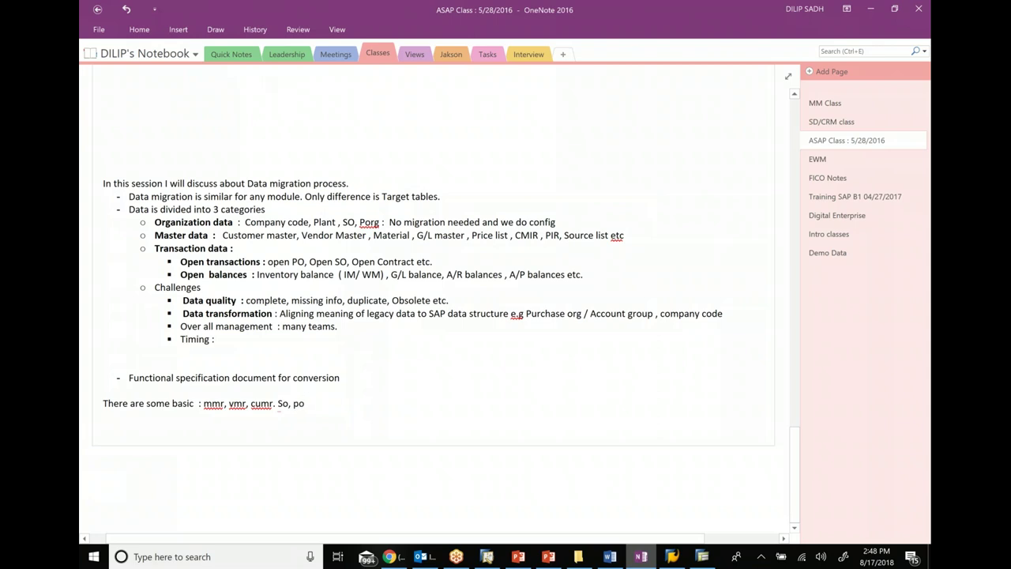
pyautogui.write(' etc')
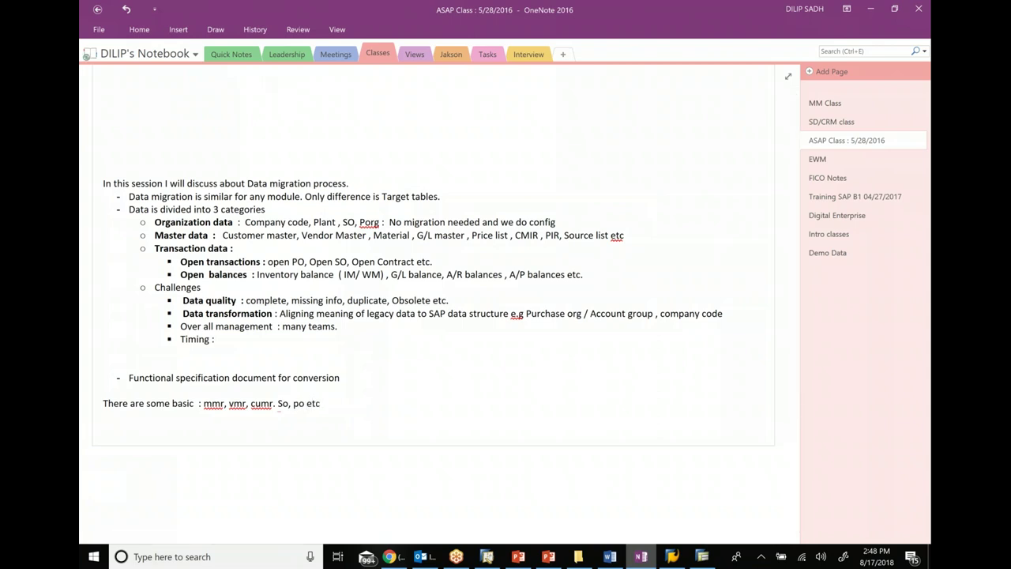
# Add the heading "How to find table" below the line on basics, separated by a blank line.
pyautogui.press('Return')
pyautogui.press('Return')
pyautogui.write('how to fin')
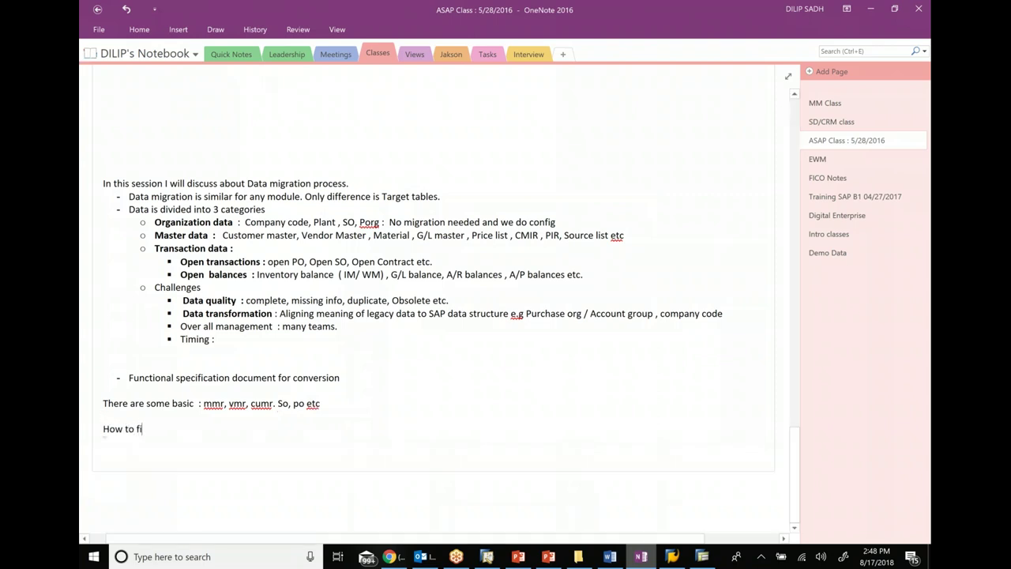
pyautogui.write('d table')
# Switch to SAP, run transaction mm02 and open material 12642 with only the Basic Data 1 view selected.
pyautogui.hotkey('alt', 'Tab')
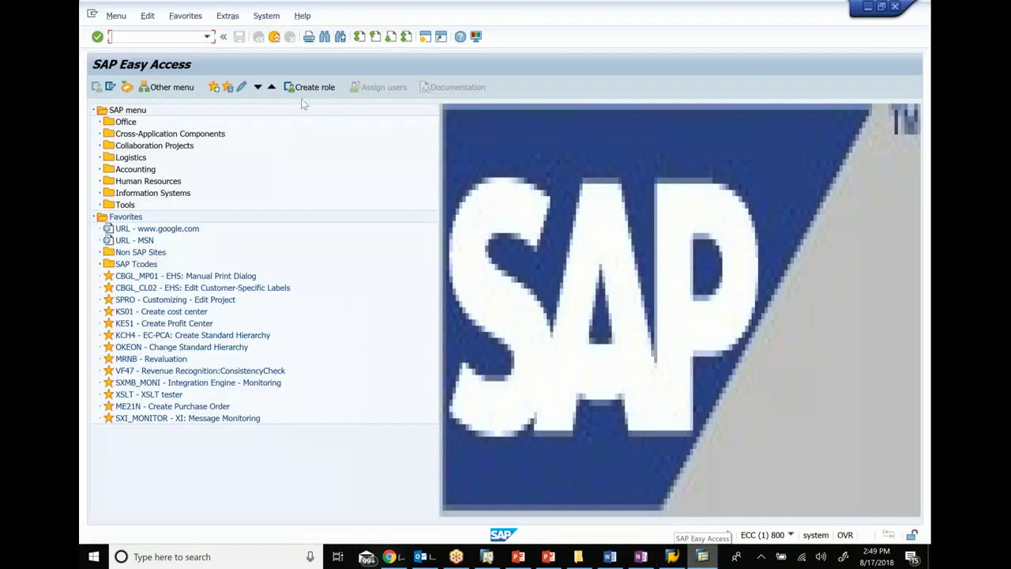
pyautogui.write('mm02')
pyautogui.press('Return')
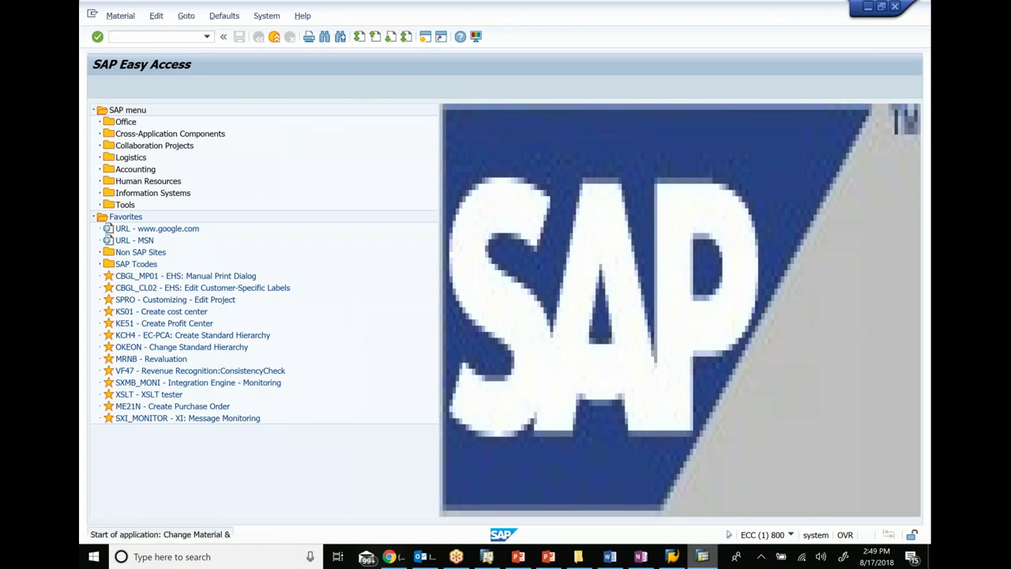
pyautogui.press('Down')
pyautogui.press('Down')
pyautogui.press('Return')
pyautogui.press('Return')
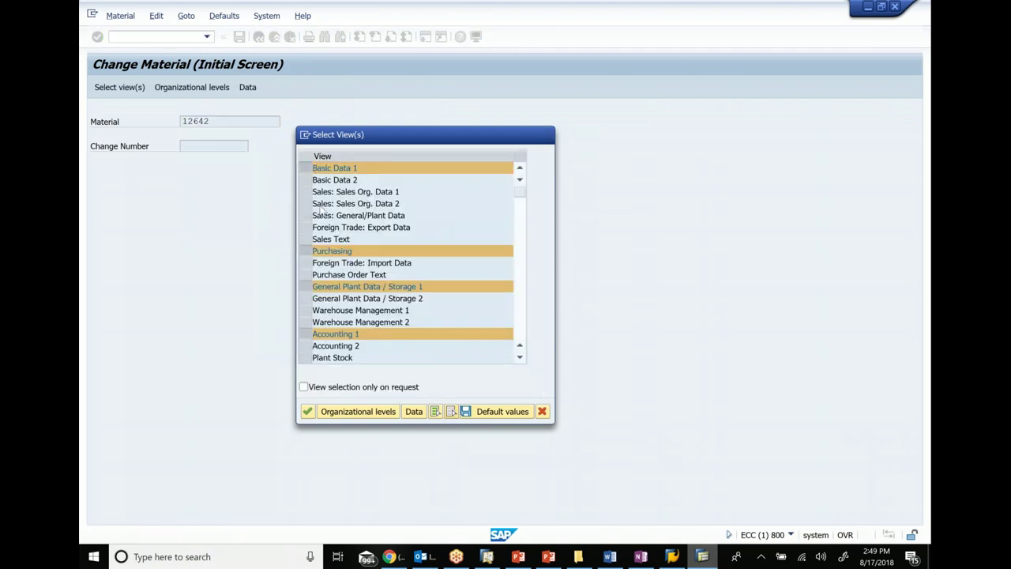
pyautogui.click(305, 167)
pyautogui.click(305, 168)
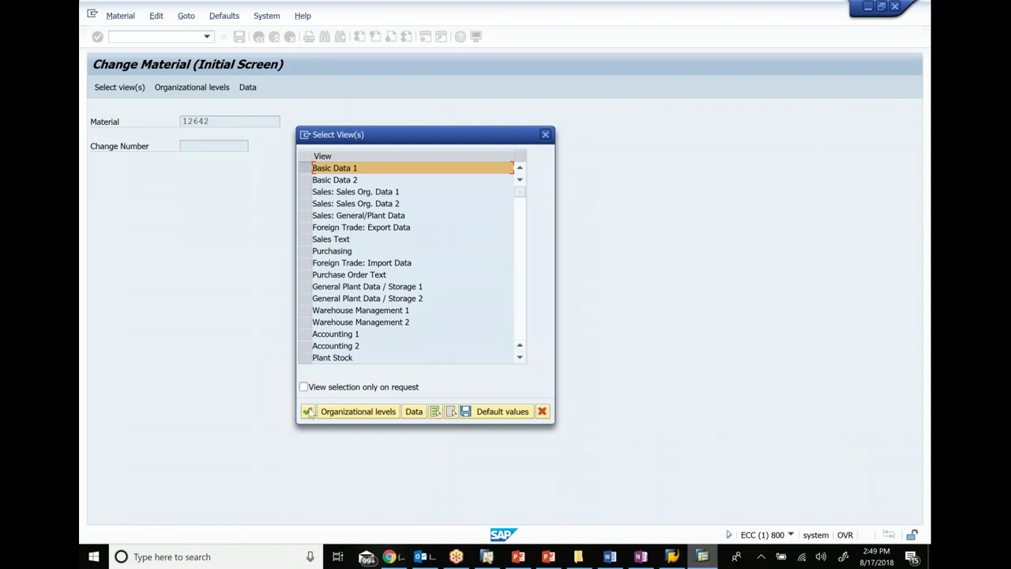
pyautogui.click(308, 412)
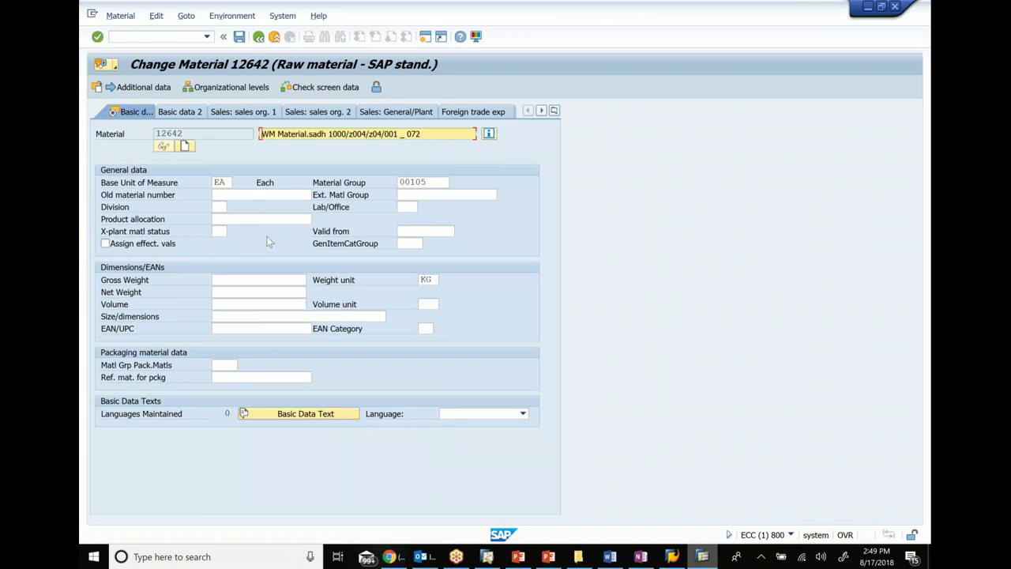
# Display the field help for Material Group in the material's general data.
pyautogui.click(422, 184)
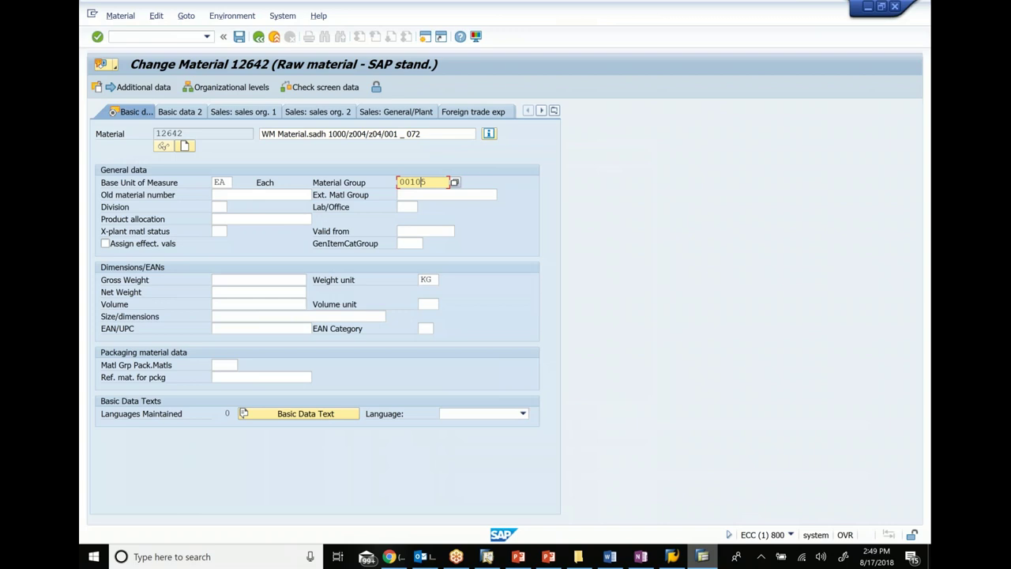
pyautogui.press('Return')
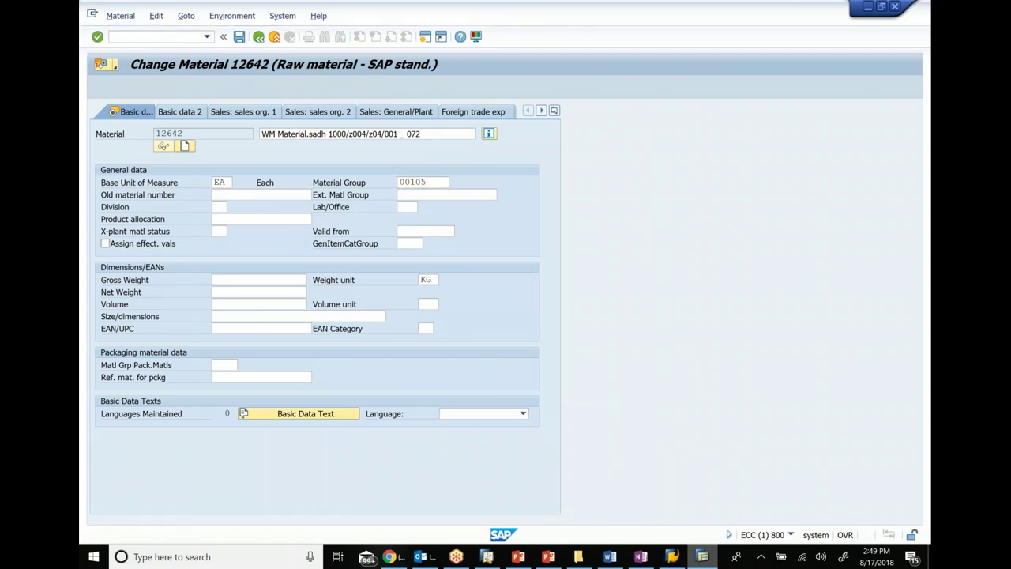
pyautogui.press('F1')
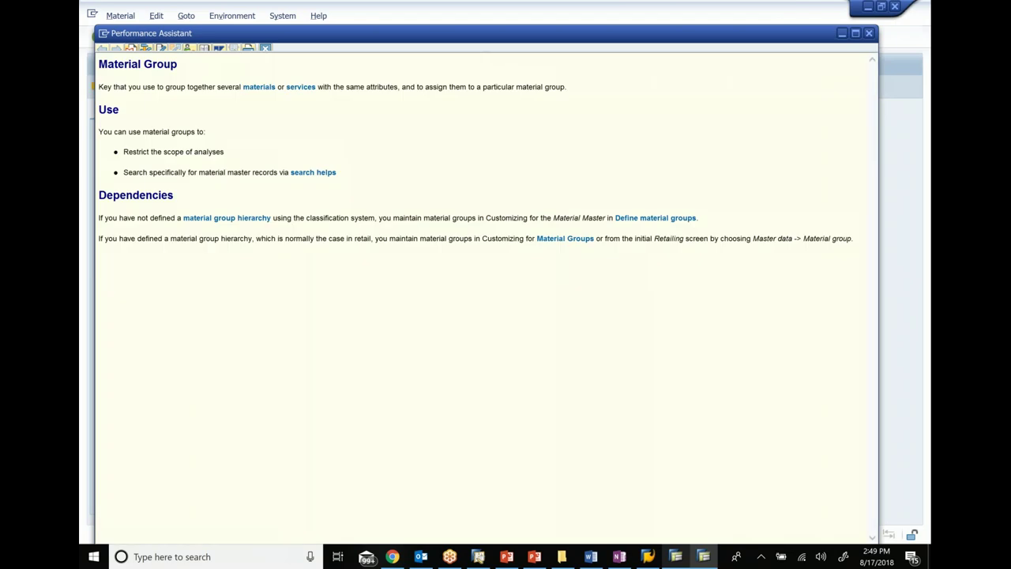
# Return to the OneNote notes and add the bullets "Click F1" and "Click on" under "How to find table".
pyautogui.click(621, 556)
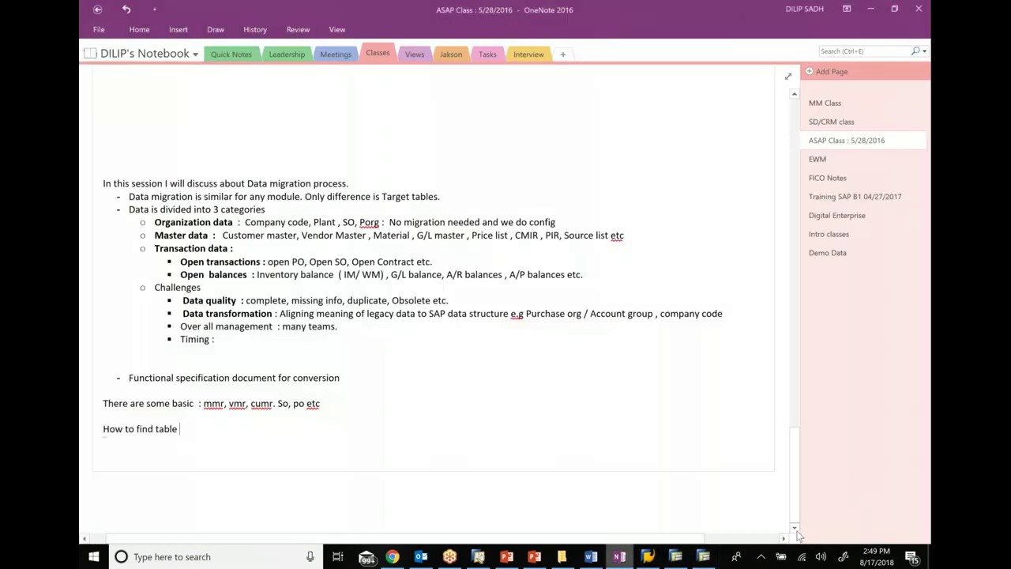
pyautogui.scroll(-3, 196, 301)
pyautogui.press('Return')
pyautogui.press('Return')
pyautogui.write('- click')
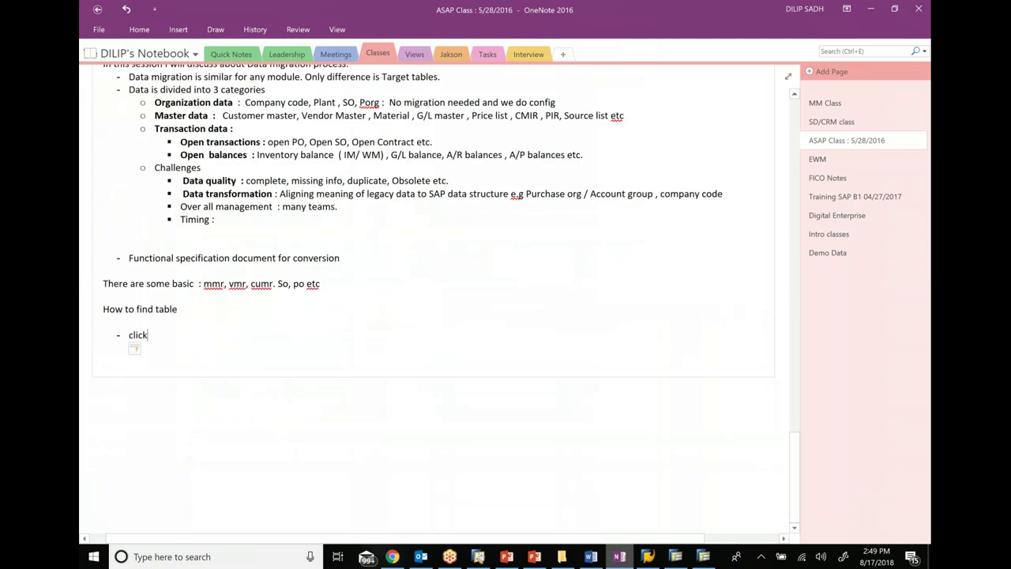
pyautogui.write(' F1')
pyautogui.press('Return')
pyautogui.write('Cl')
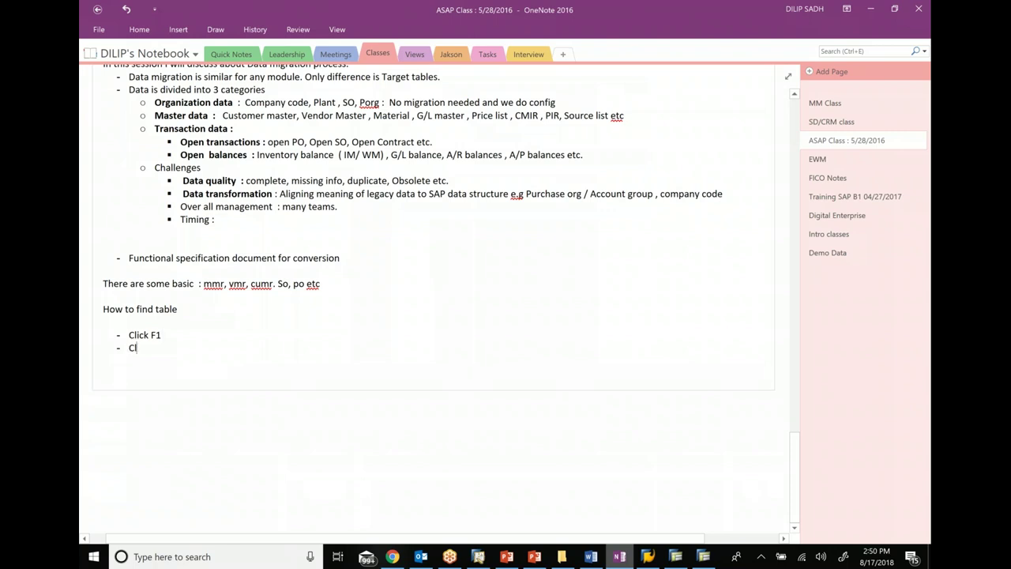
pyautogui.write('ick on')
# Open the technical information for Material Group in SAP, examine its table and field names, and copy the screen field MARA-MATKL.
pyautogui.click(703, 556)
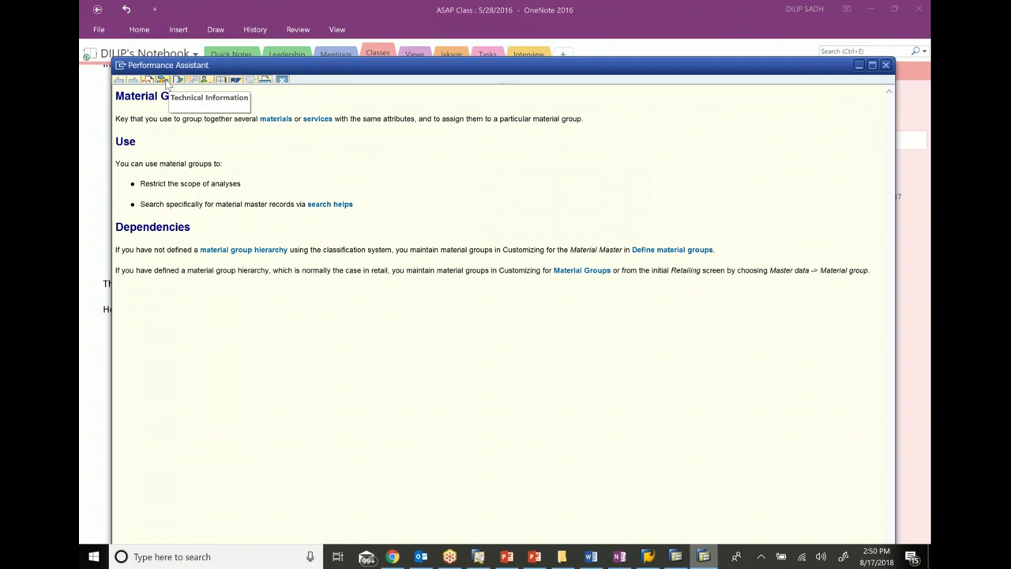
pyautogui.press('Escape')
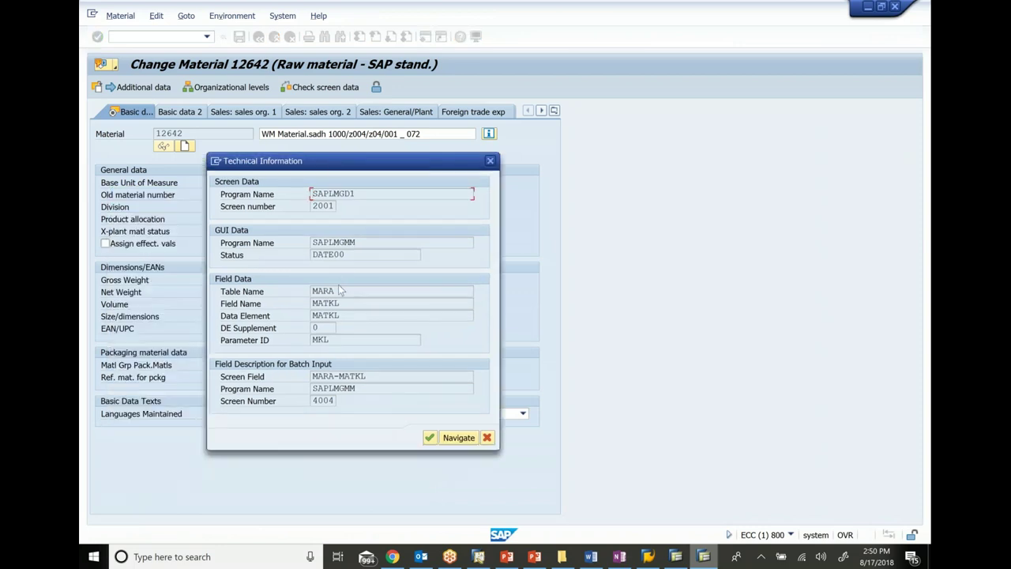
pyautogui.moveTo(336, 291); pyautogui.dragTo(276, 292)
pyautogui.moveTo(346, 302); pyautogui.dragTo(313, 304)
pyautogui.moveTo(334, 291); pyautogui.dragTo(254, 288)
pyautogui.moveTo(381, 375); pyautogui.dragTo(312, 376)
pyautogui.hotkey('ctrl', 'c')
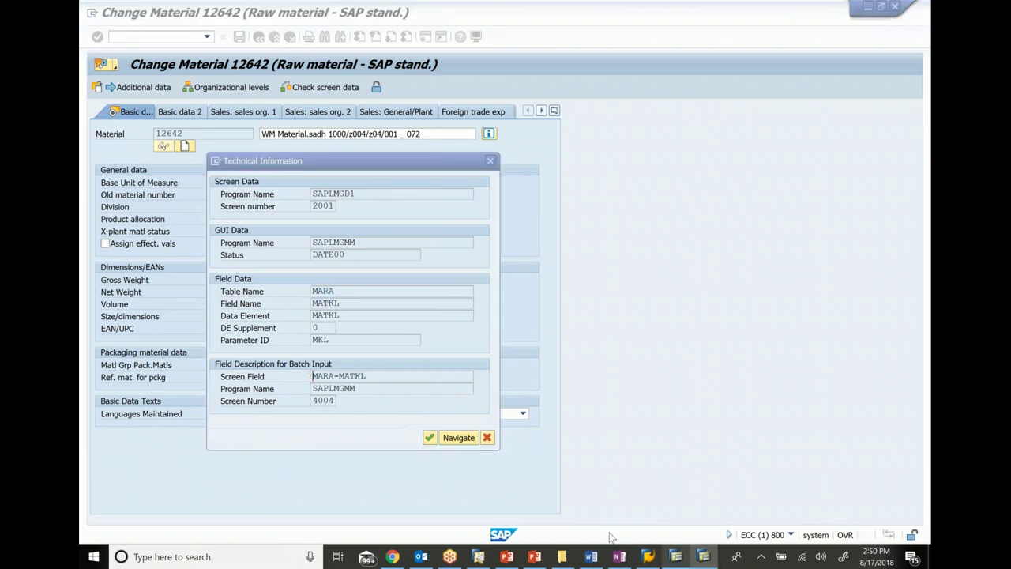
pyautogui.click(503, 164)
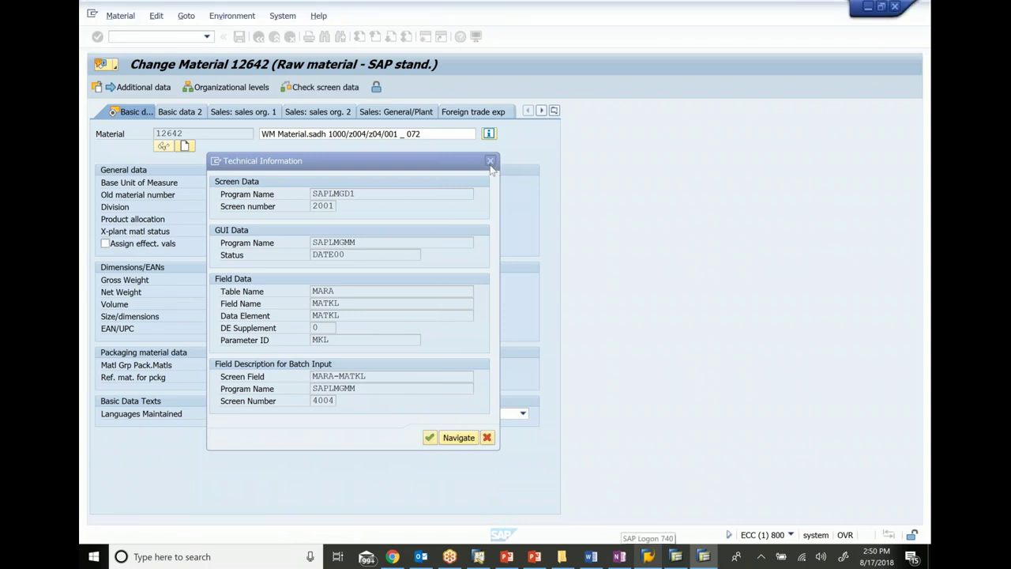
# Add the bullet "Table MARA-MATKL" to the OneNote table-finding notes, using the copied screen field.
pyautogui.click(620, 558)
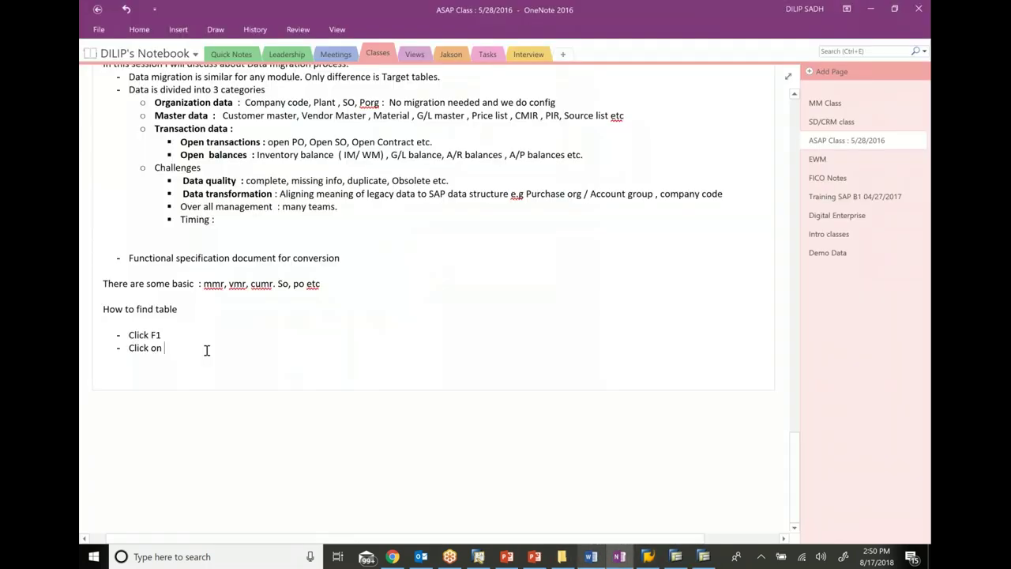
pyautogui.press('Return')
pyautogui.write('Ta')
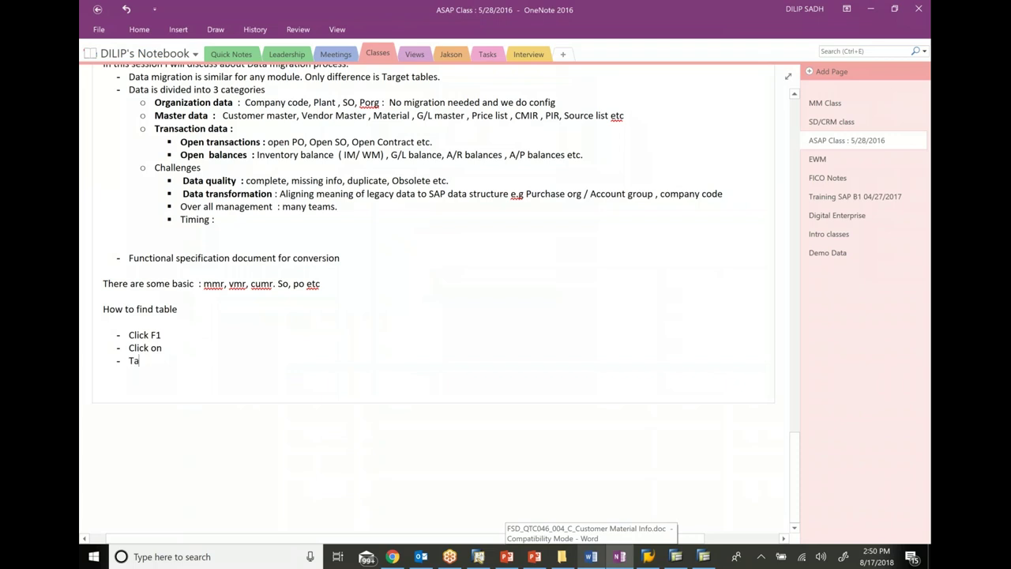
pyautogui.write('ble')
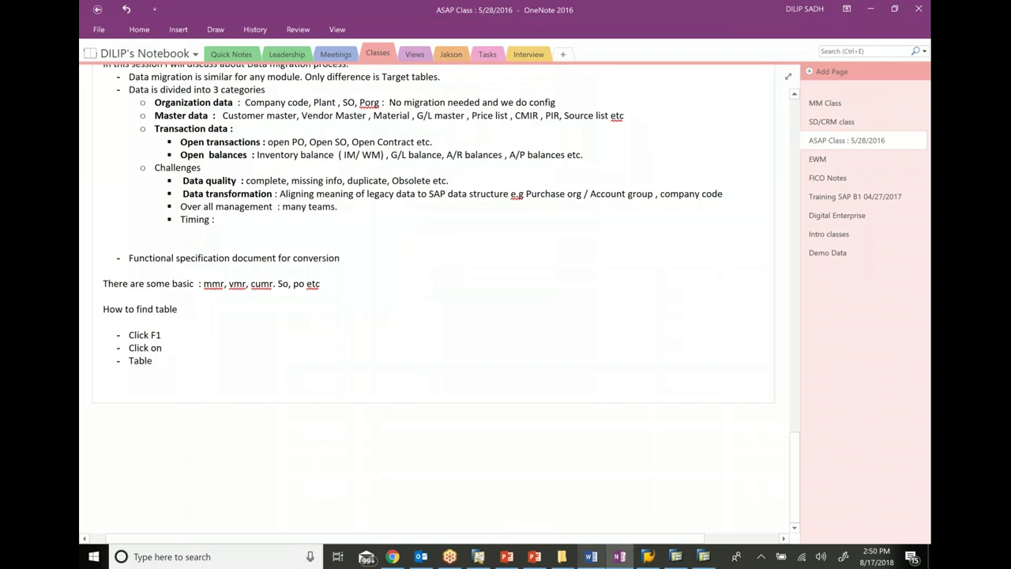
pyautogui.hotkey('ctrl', 'v')
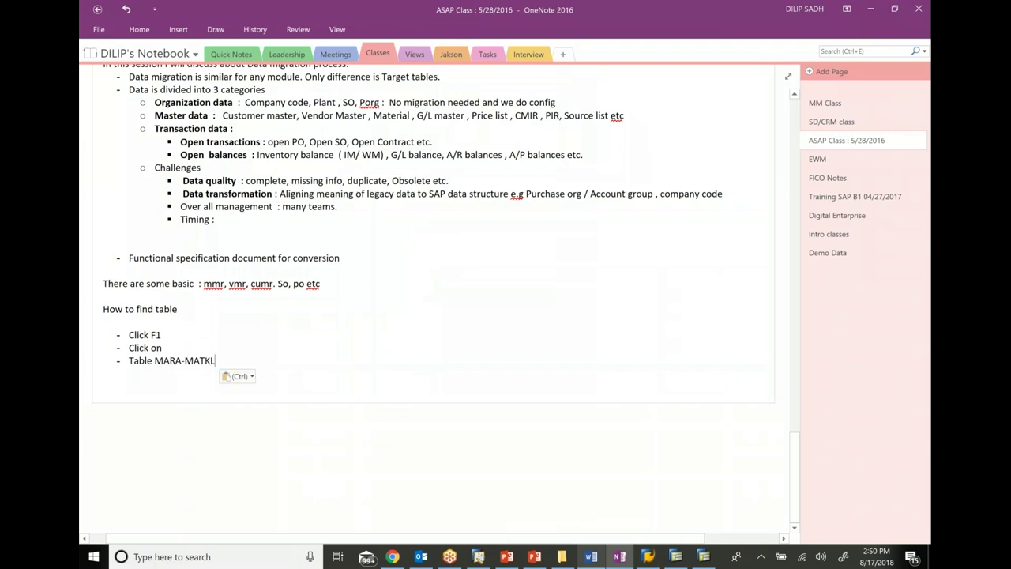
# Add the bullet "How to verify if this table is correct ? SE11" below the MARA-MATKL bullet.
pyautogui.press('Return')
pyautogui.write('How to ve')
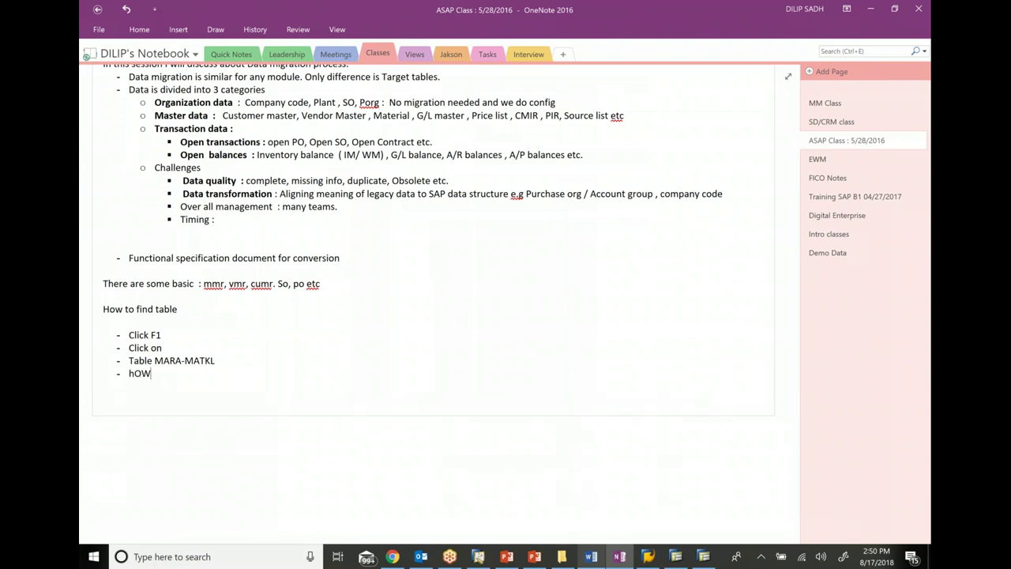
pyautogui.write('rify if this')
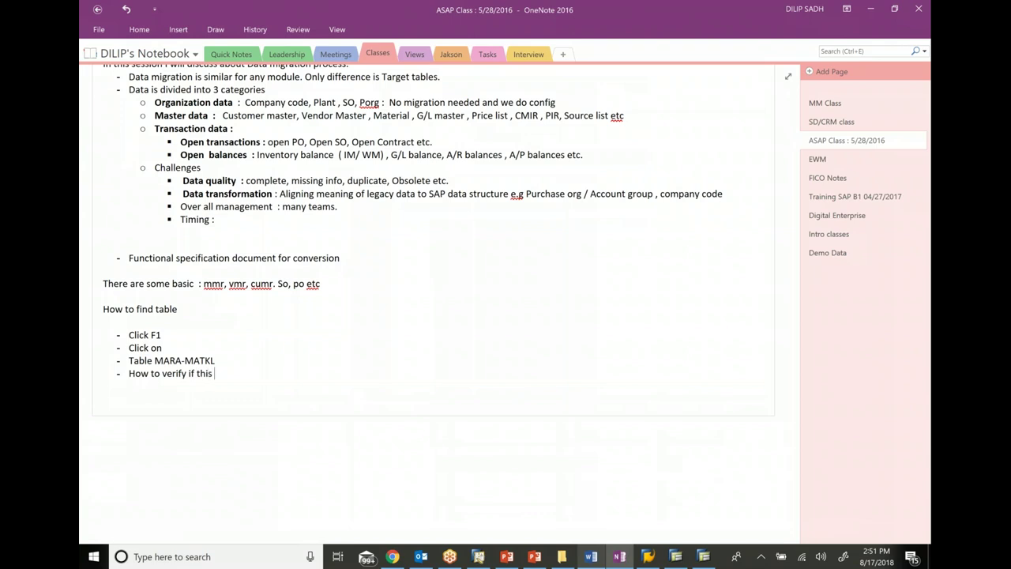
pyautogui.write(' table is correct ?  SE11')
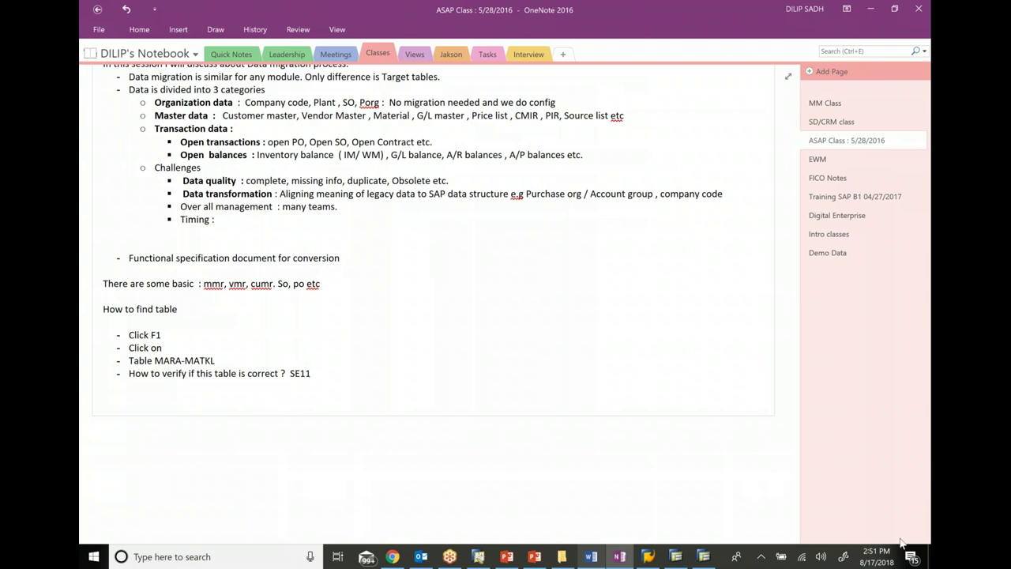
# Close the Material Group help window and minimize the notes to return to the SAP Change Material screen.
pyautogui.click(703, 556)
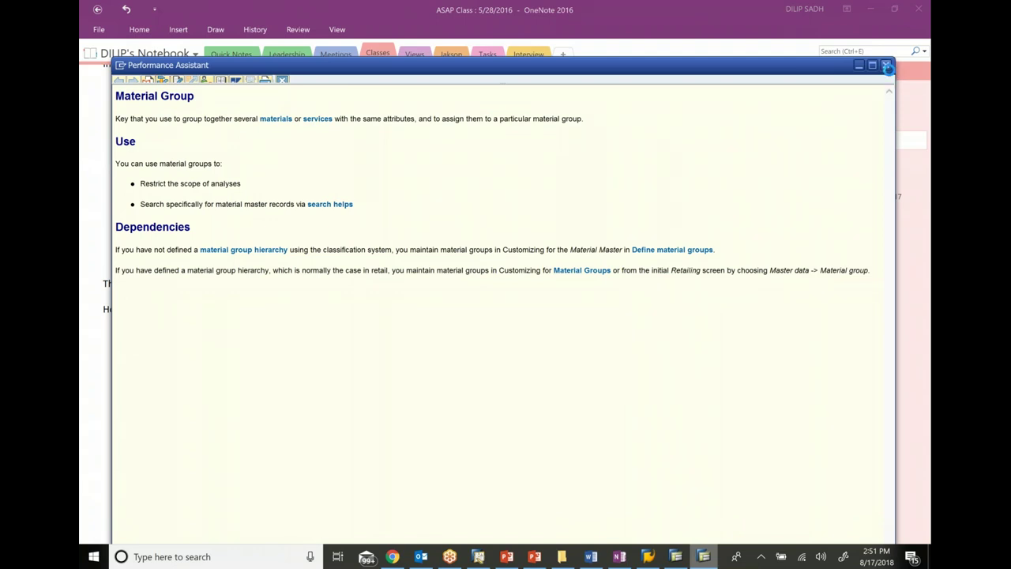
pyautogui.click(886, 66)
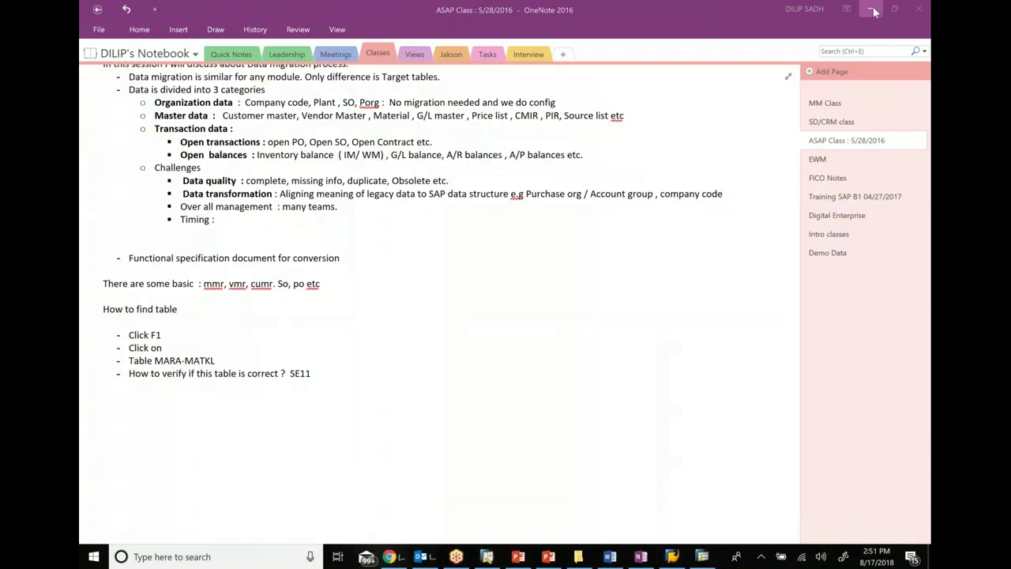
pyautogui.click(873, 9)
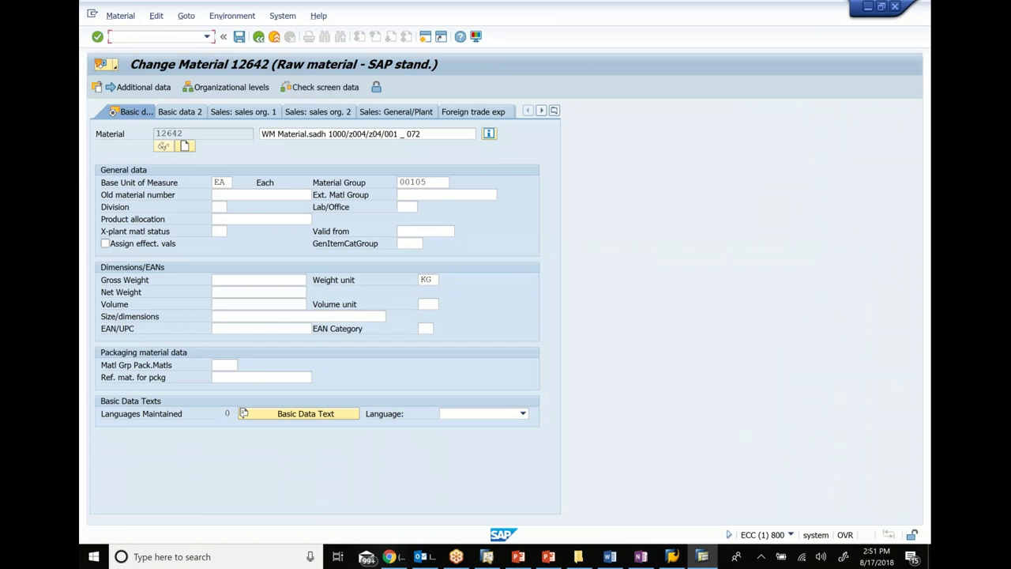
# Leave the material screen, start transaction SE11, and display the database table MARA.
pyautogui.write('/n')
pyautogui.press('Return')
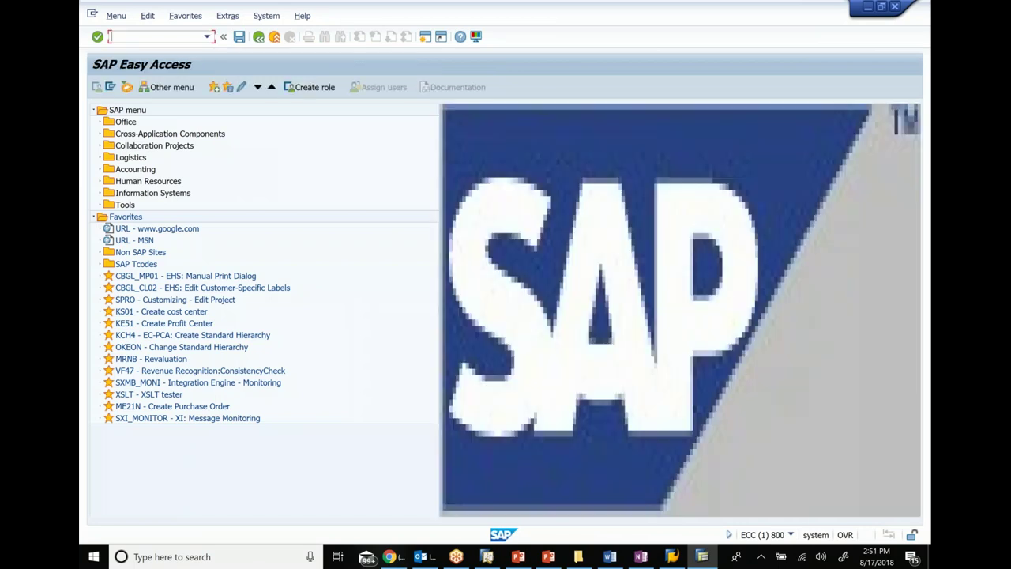
pyautogui.write('se')
pyautogui.press('BackSpace')
pyautogui.press('BackSpace')
pyautogui.write('SE11')
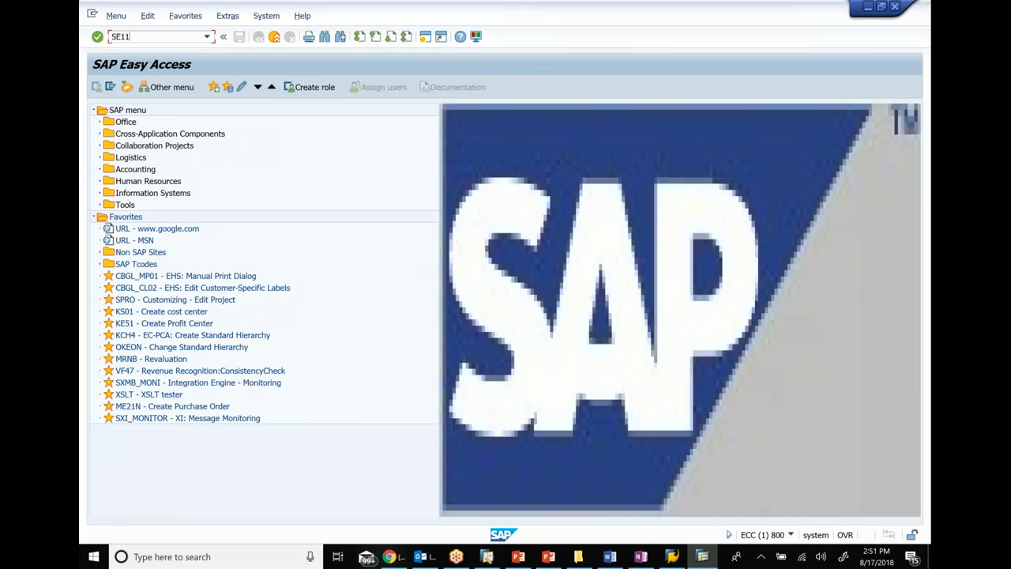
pyautogui.press('Return')
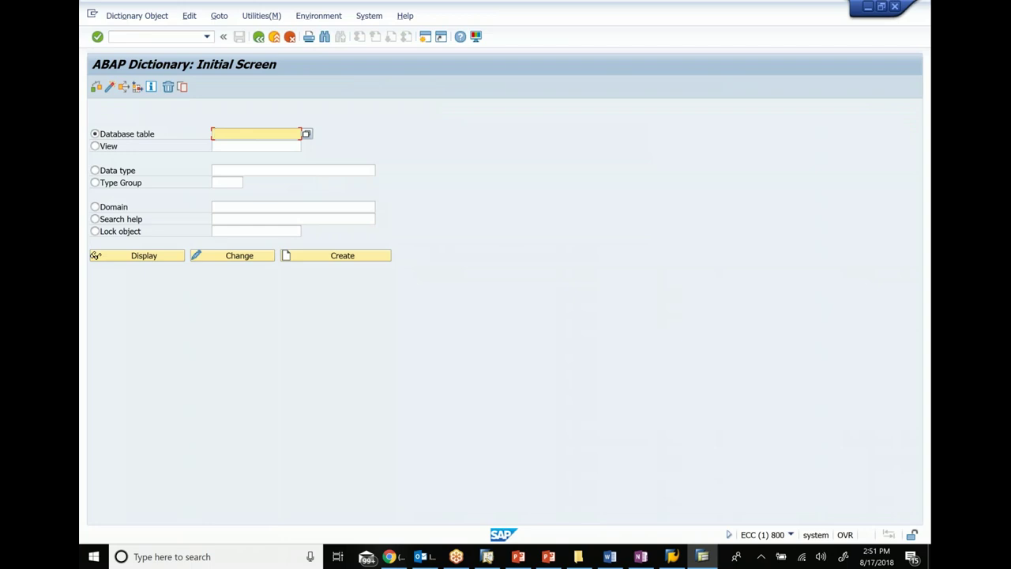
pyautogui.write('MARA')
pyautogui.click(132, 258)
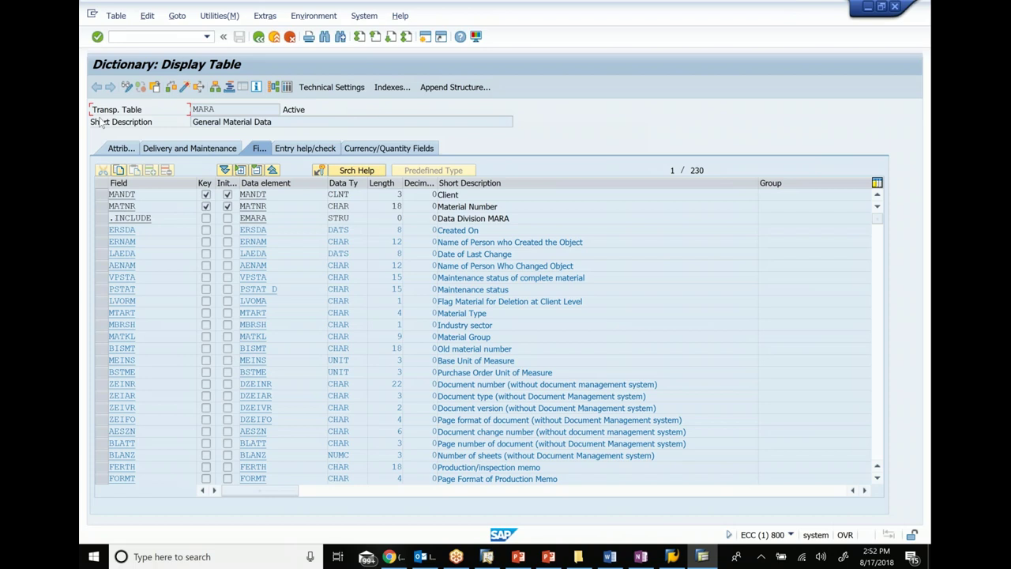
# Examine the MARA table name and its field rows from MTART through MEINS, marking those rows for reference.
pyautogui.moveTo(189, 110); pyautogui.dragTo(224, 108)
pyautogui.click(230, 109)
pyautogui.click(314, 109)
pyautogui.click(100, 313)
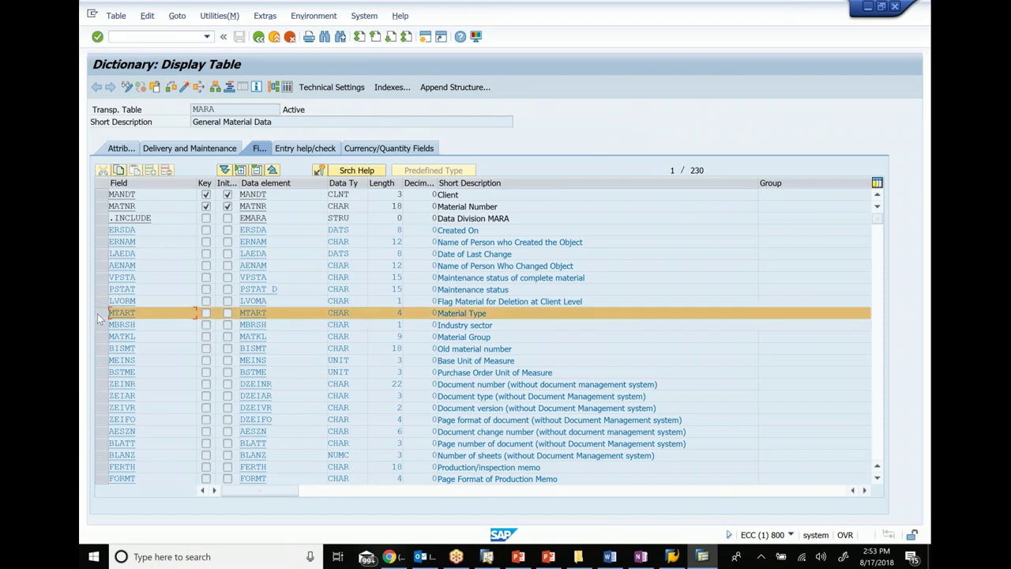
pyautogui.click(101, 329)
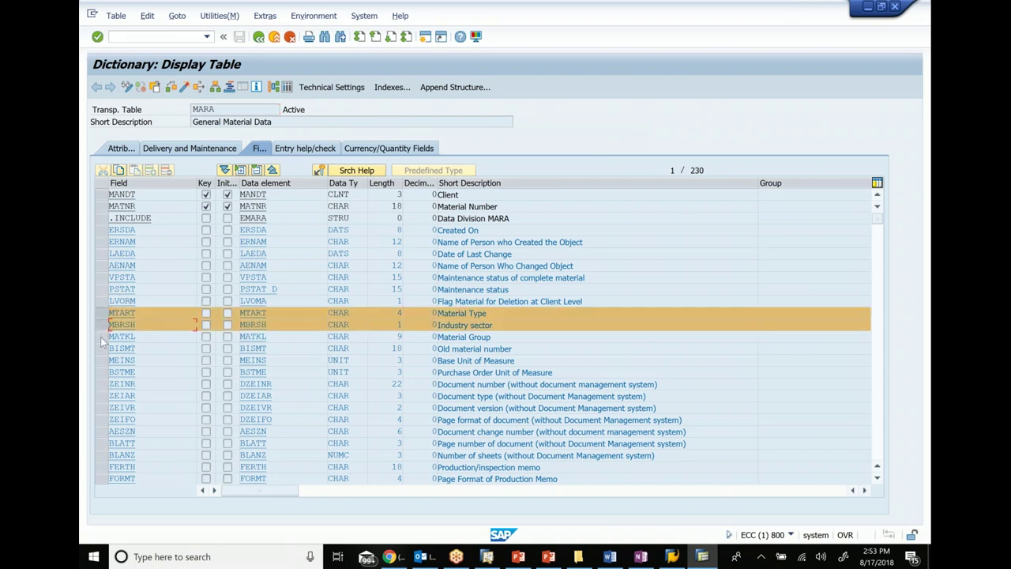
pyautogui.click(100, 337)
pyautogui.keyDown('ctrl'); pyautogui.click(99, 349); pyautogui.keyUp('ctrl')
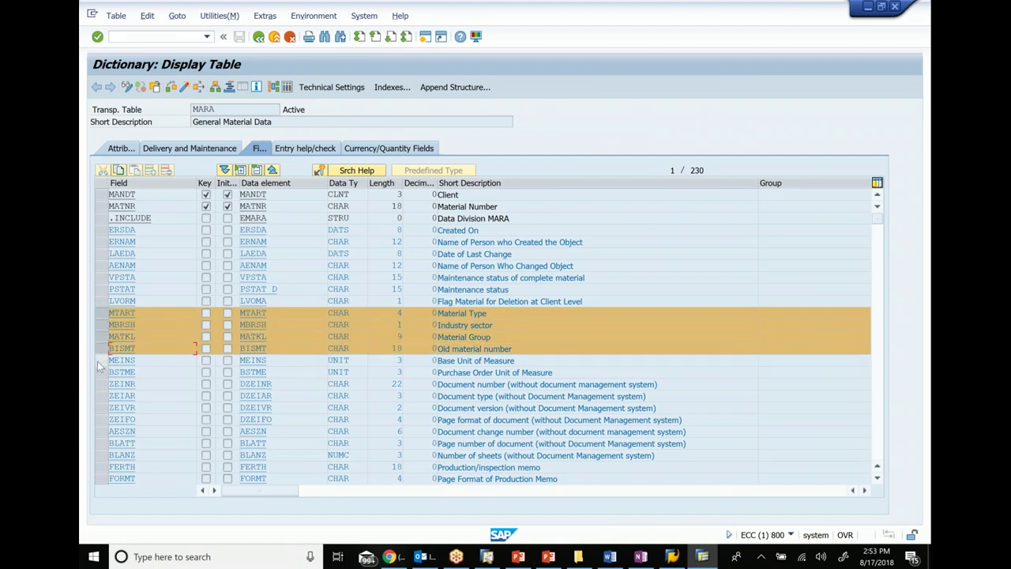
pyautogui.keyDown('ctrl'); pyautogui.click(99, 360); pyautogui.keyUp('ctrl')
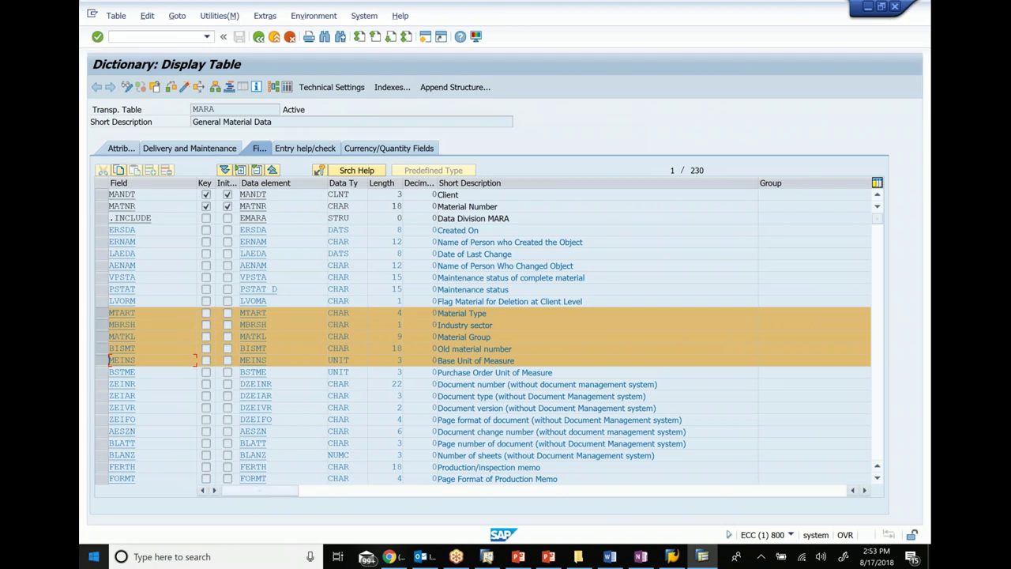
# Close the MARA table display and add the bullet "SE16N" below the SE11 bullet in the OneNote table-finding notes.
pyautogui.click(260, 38)
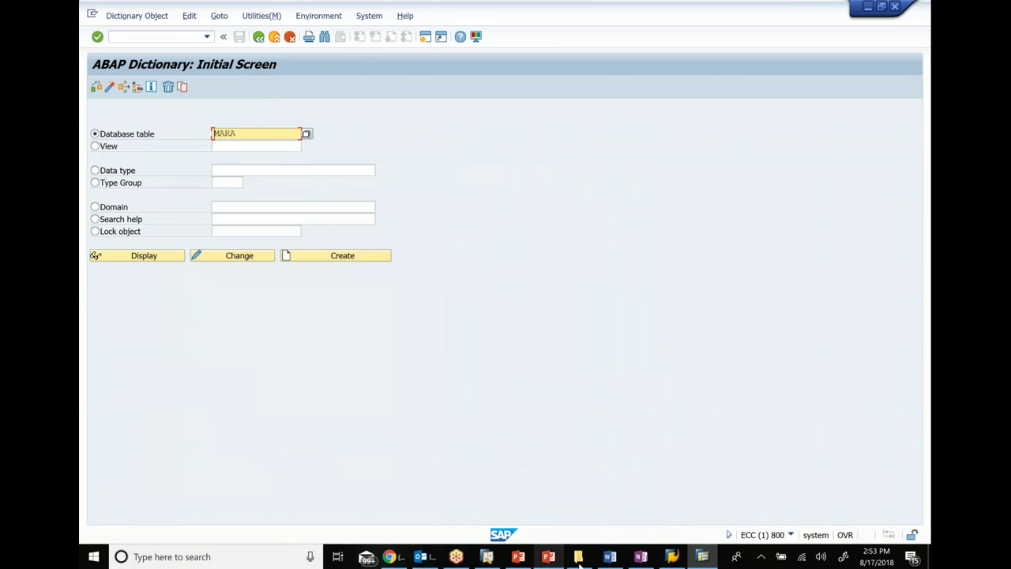
pyautogui.click(641, 556)
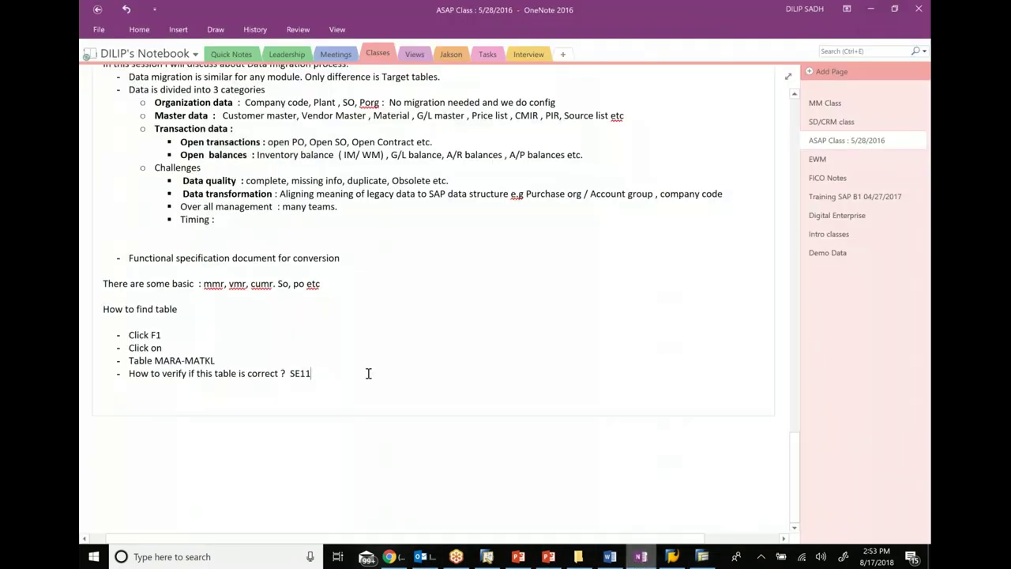
pyautogui.write('e16')
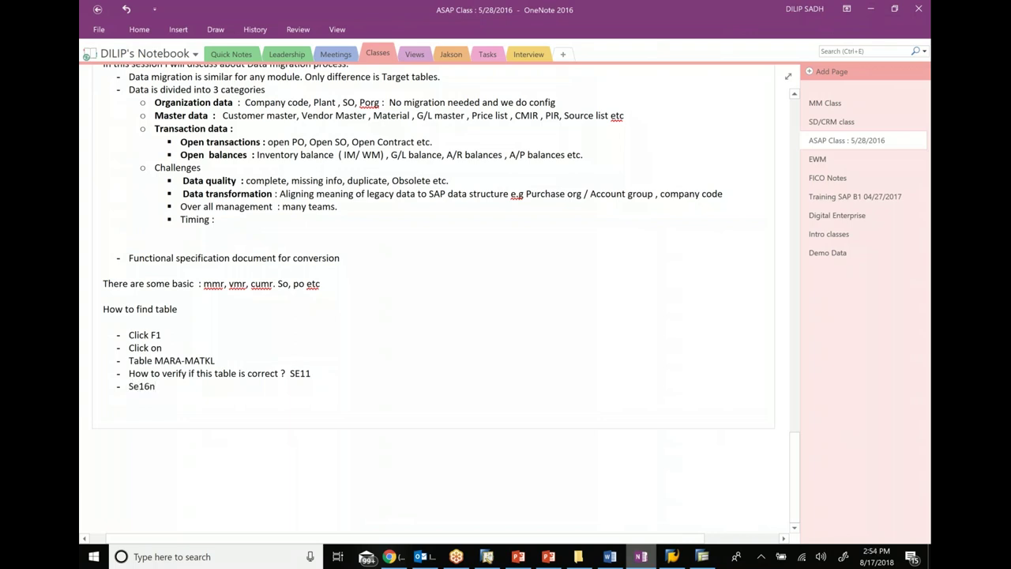
pyautogui.write('N')
pyautogui.click(138, 387)
pyautogui.press('BackSpace')
pyautogui.write('E16N')
# Switch back to SAP, exit the ABAP Dictionary, and start transaction SE16N.
pyautogui.click(703, 557)
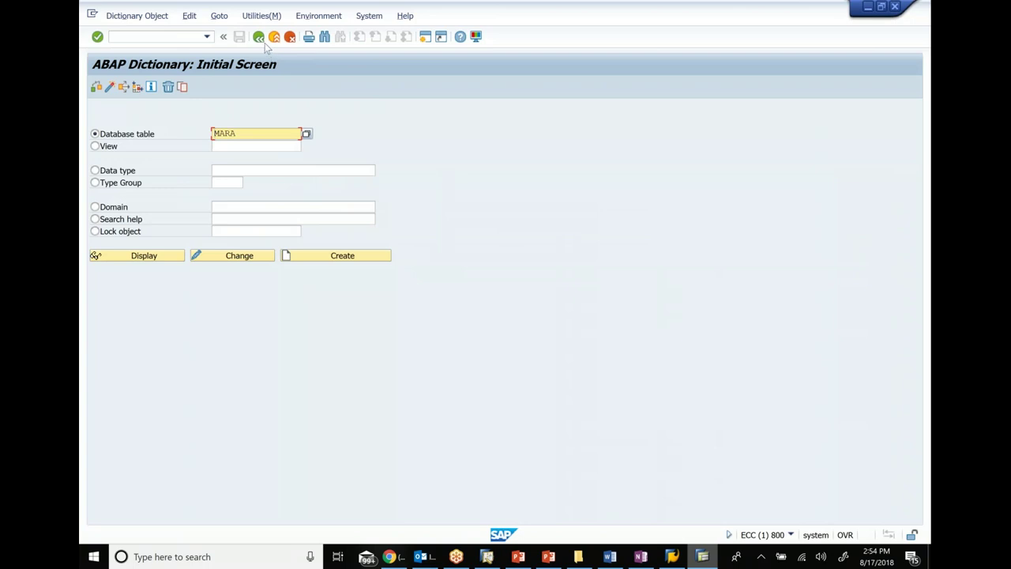
pyautogui.click(259, 37)
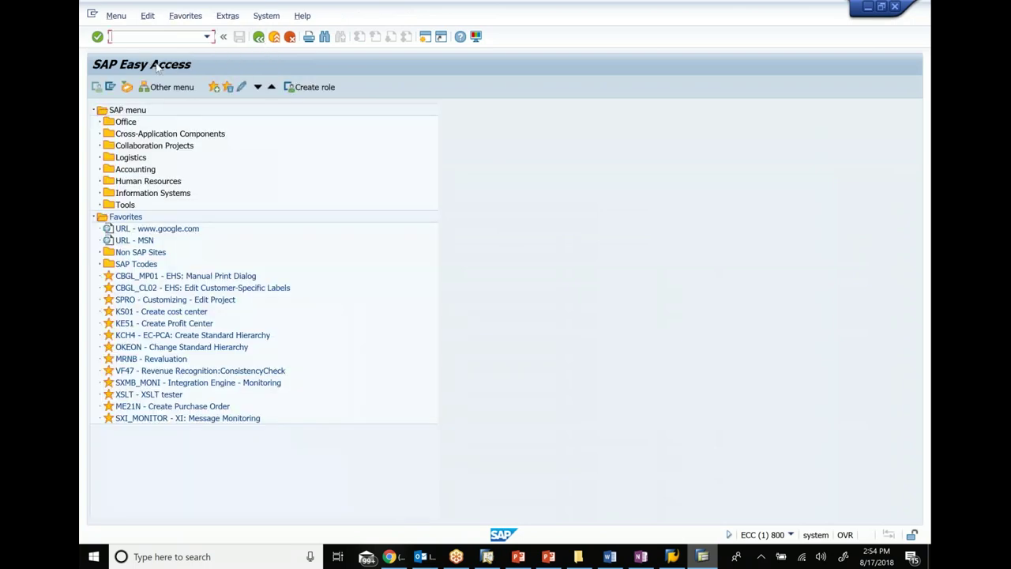
pyautogui.write('SE16')
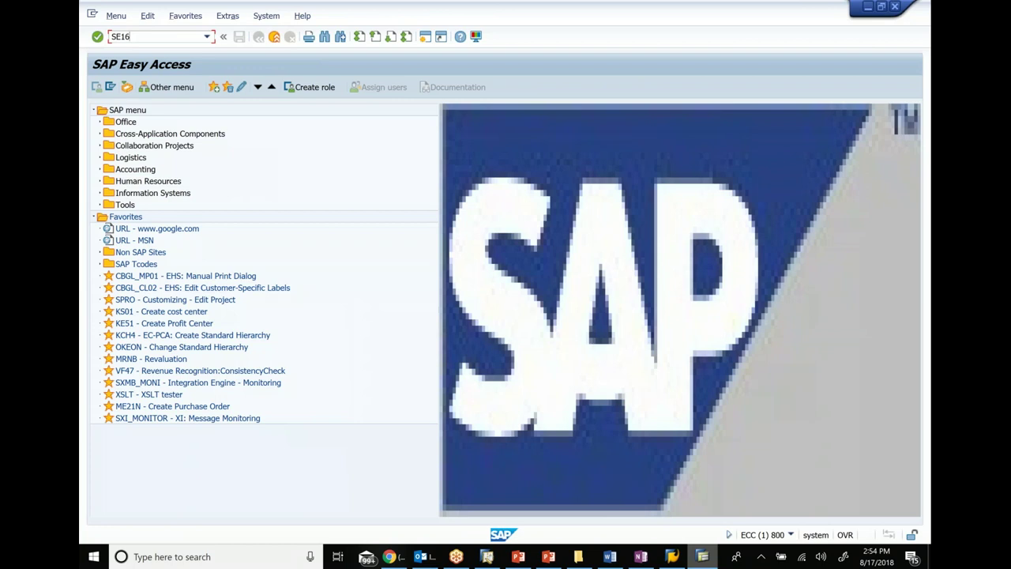
pyautogui.write('N')
pyautogui.press('Return')
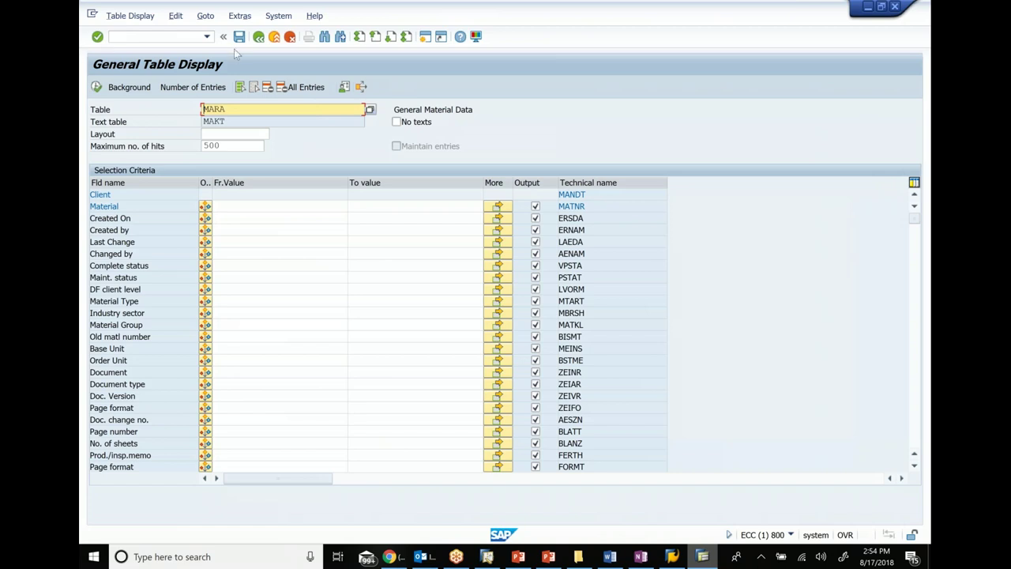
# Clear the table selection, load table MARA again, and check its total number of entries.
pyautogui.moveTo(301, 110); pyautogui.dragTo(85, 108)
pyautogui.press('BackSpace')
pyautogui.press('Return')
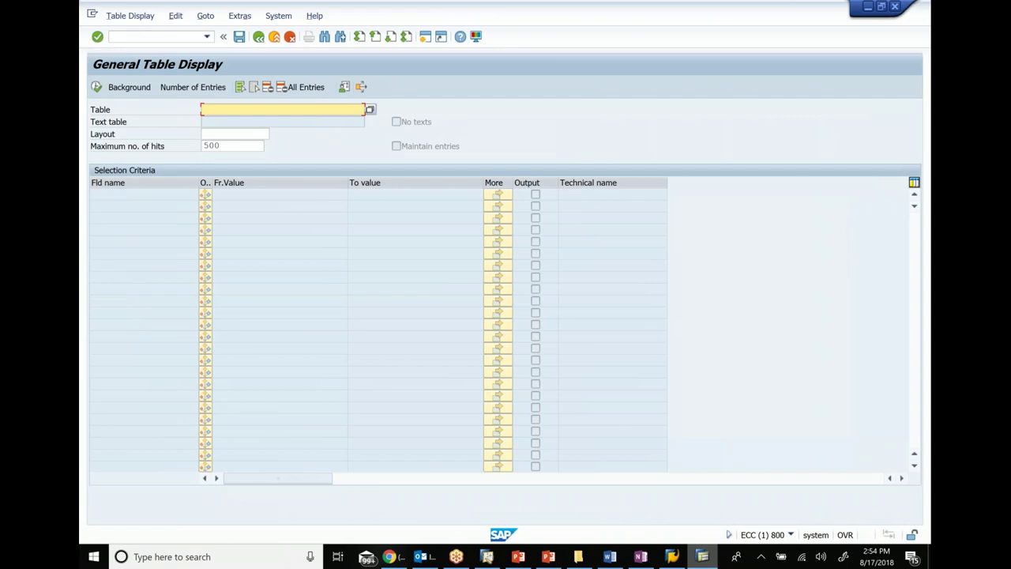
pyautogui.write('MARA')
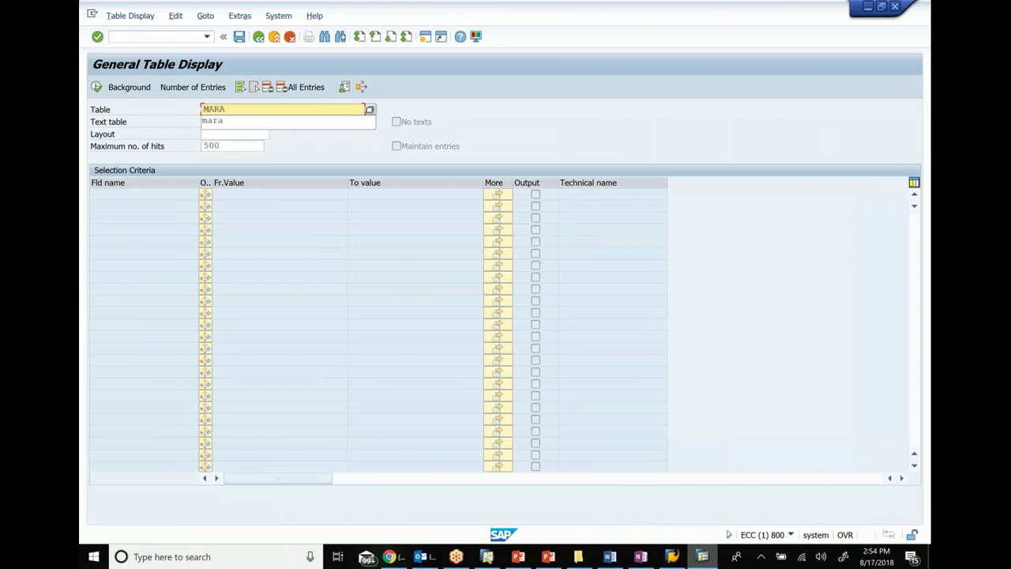
pyautogui.press('Return')
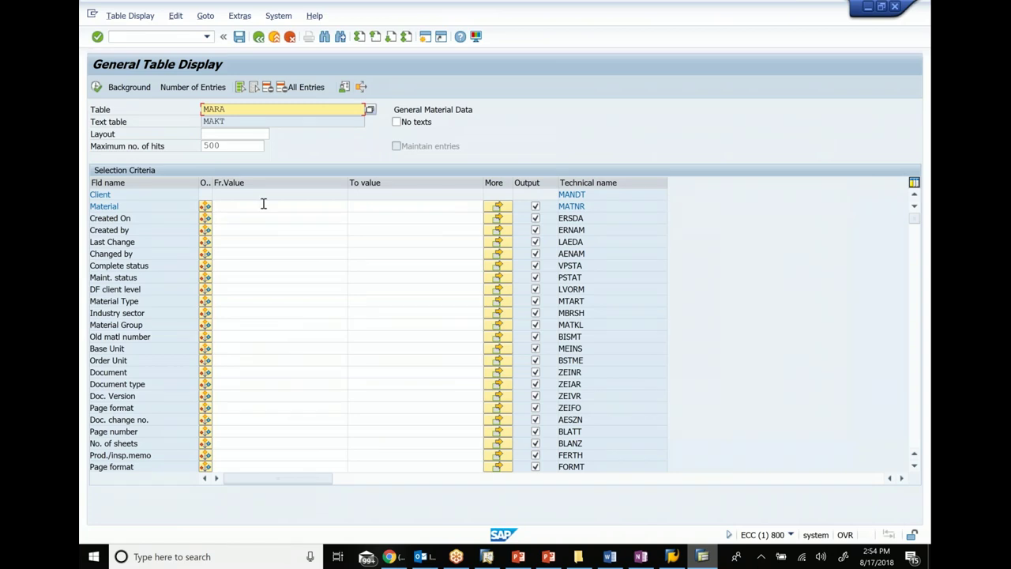
pyautogui.click(188, 91)
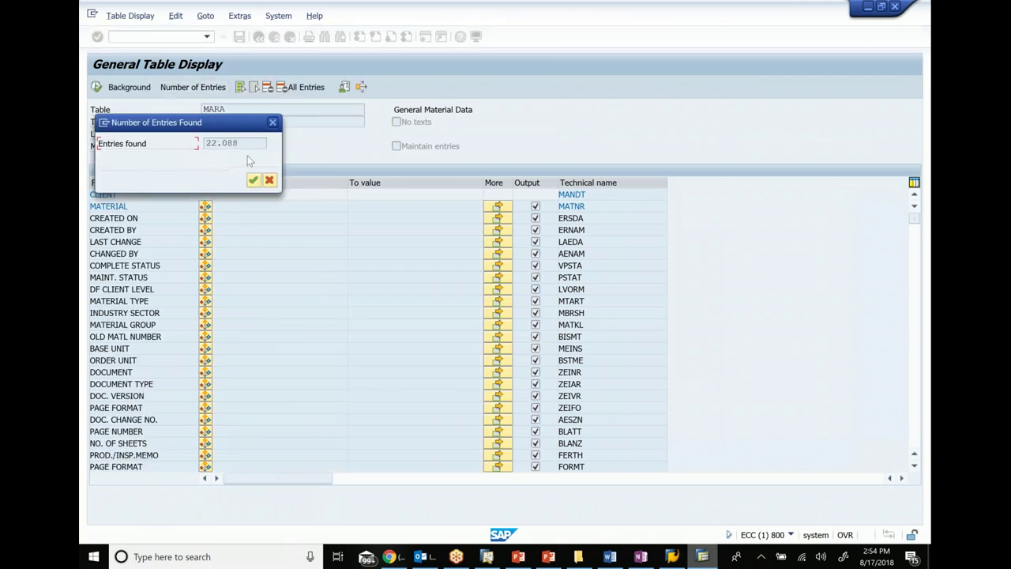
pyautogui.click(273, 123)
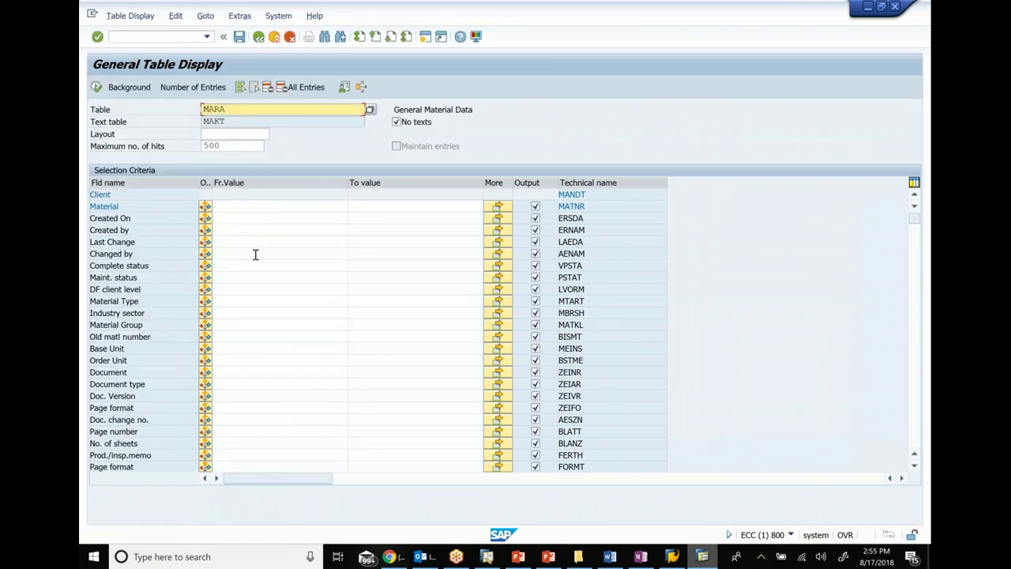
# Filter Changed by on the user's name and check the number of matching entries.
pyautogui.click(256, 253)
pyautogui.write('DILIP')
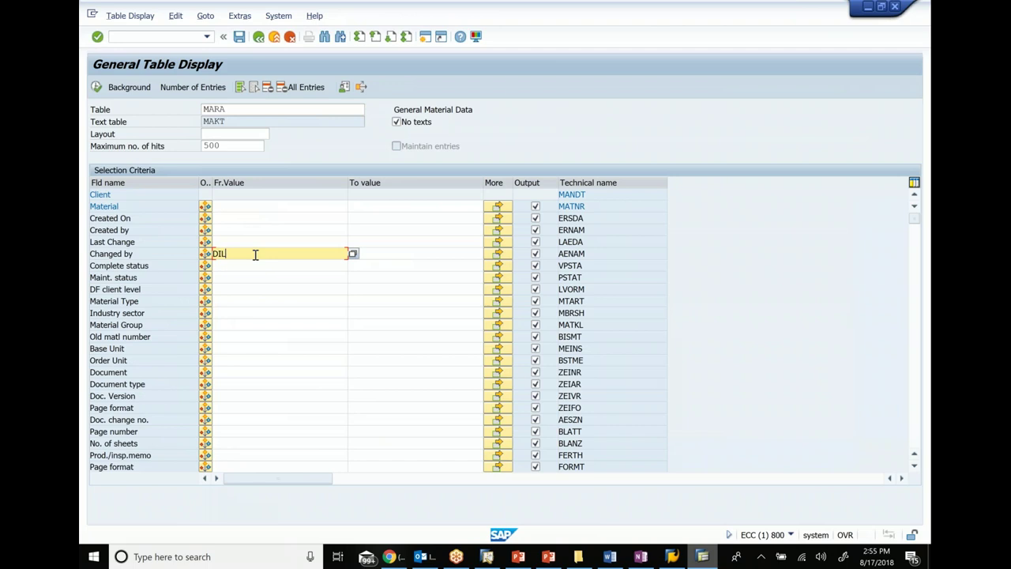
pyautogui.click(193, 87)
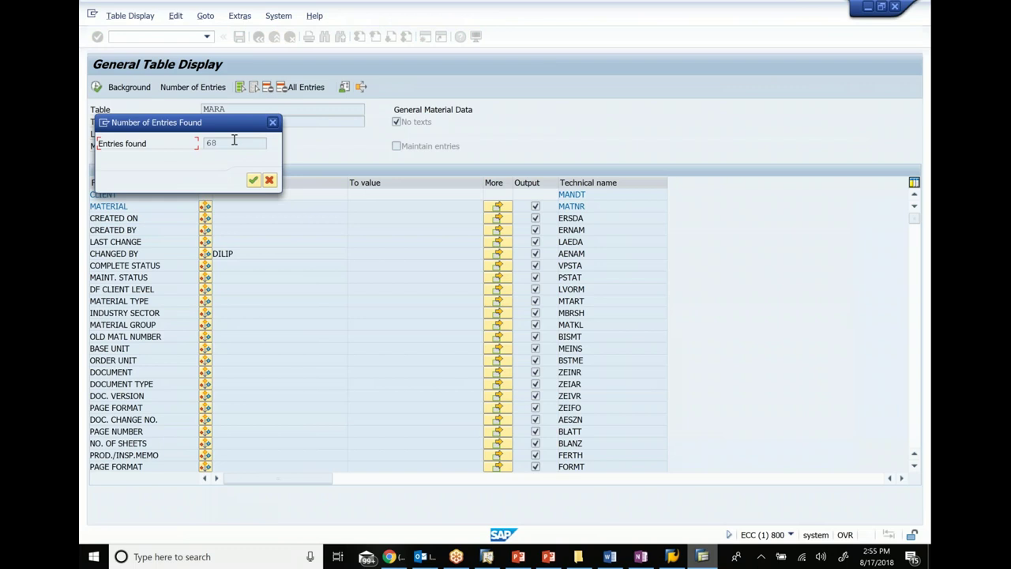
pyautogui.click(273, 123)
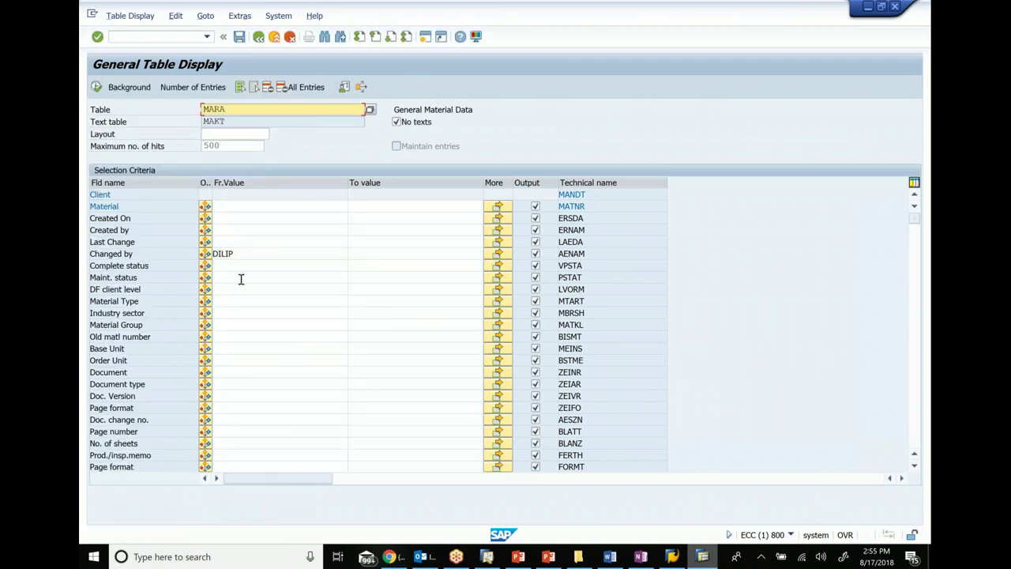
# Add the Material Type filter FERT and check the number of entries matching both criteria.
pyautogui.click(227, 303)
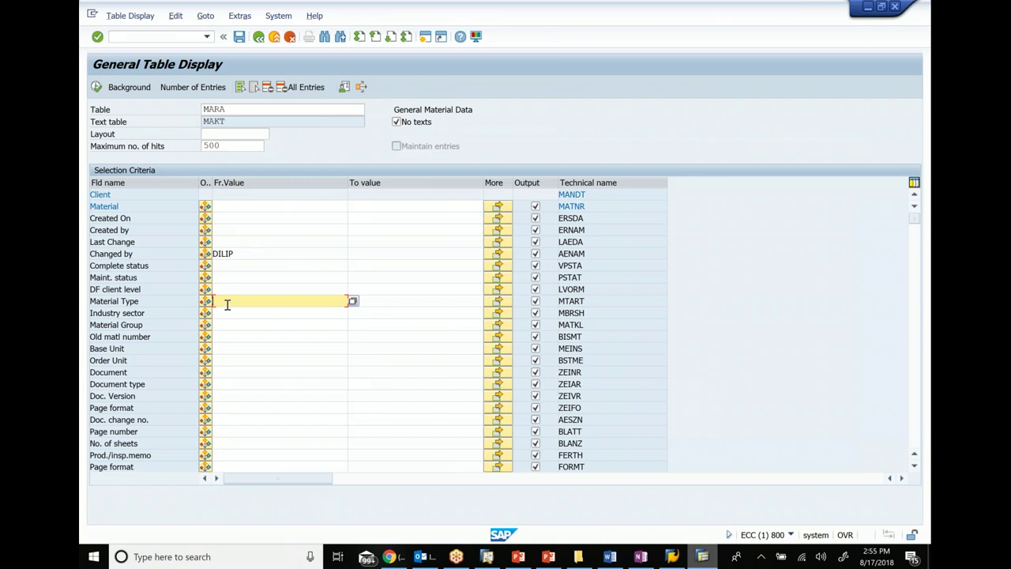
pyautogui.write('GERT')
pyautogui.press('BackSpace')
pyautogui.press('BackSpace')
pyautogui.press('BackSpace')
pyautogui.press('BackSpace')
pyautogui.write('fert')
pyautogui.click(192, 88)
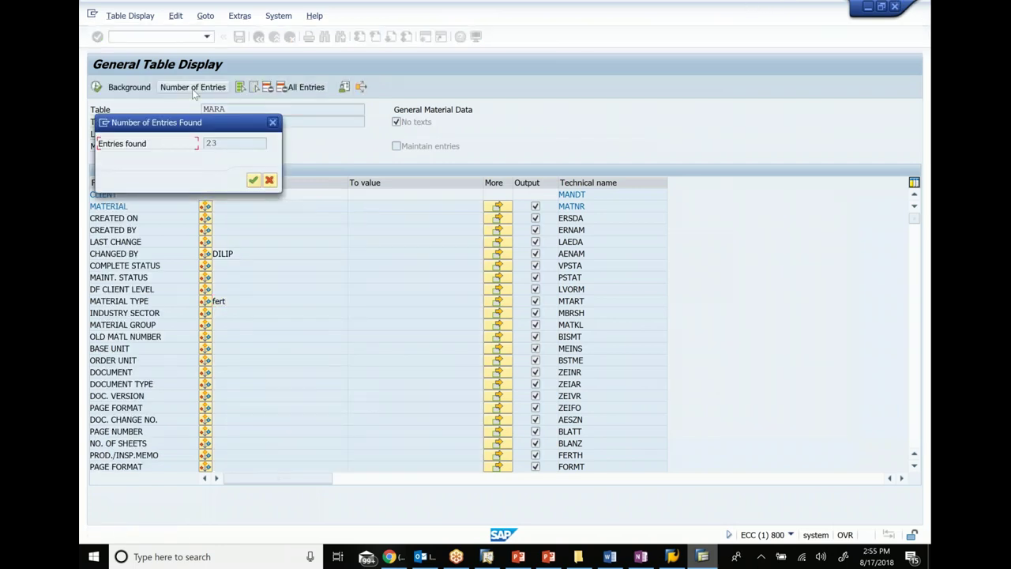
pyautogui.click(253, 181)
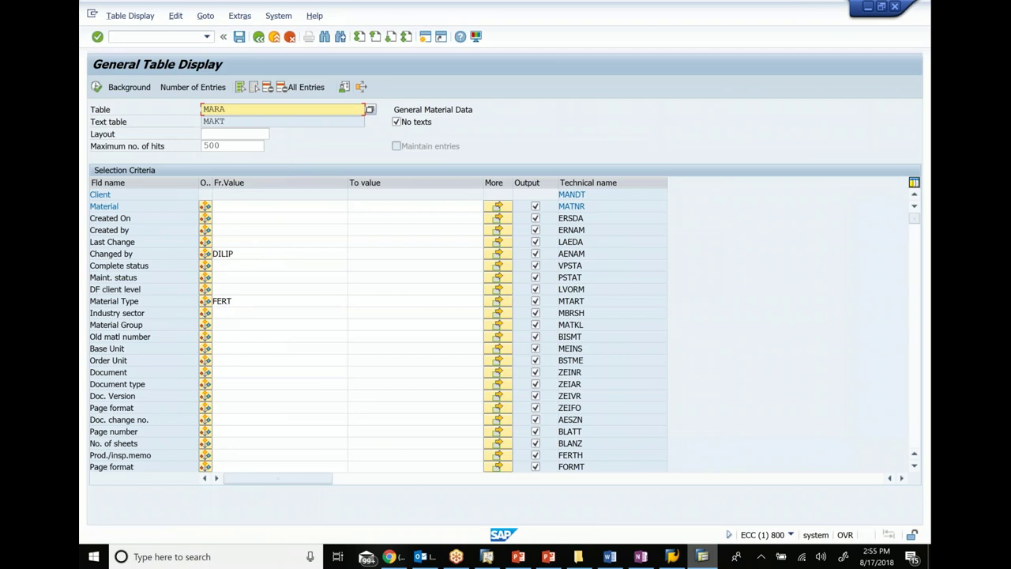
# Display the filtered MARA entries and start exporting the list to a local file in spreadsheet format.
pyautogui.click(96, 87)
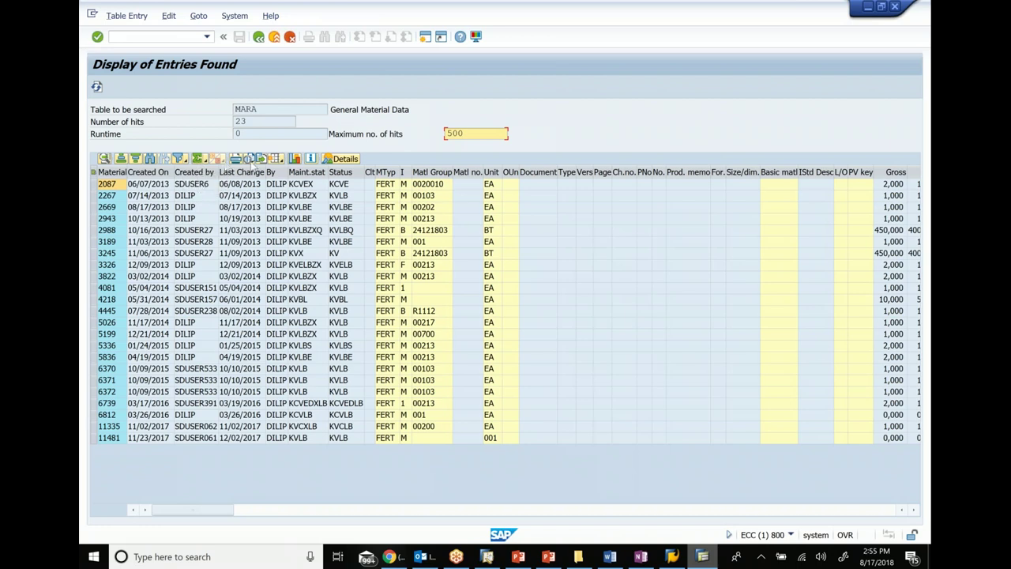
pyautogui.click(265, 167)
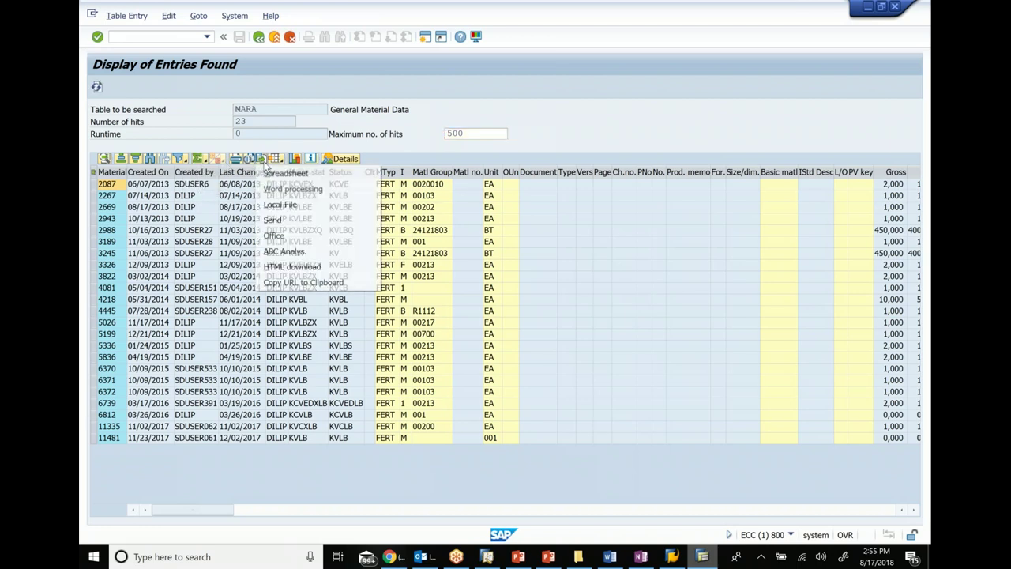
pyautogui.click(287, 207)
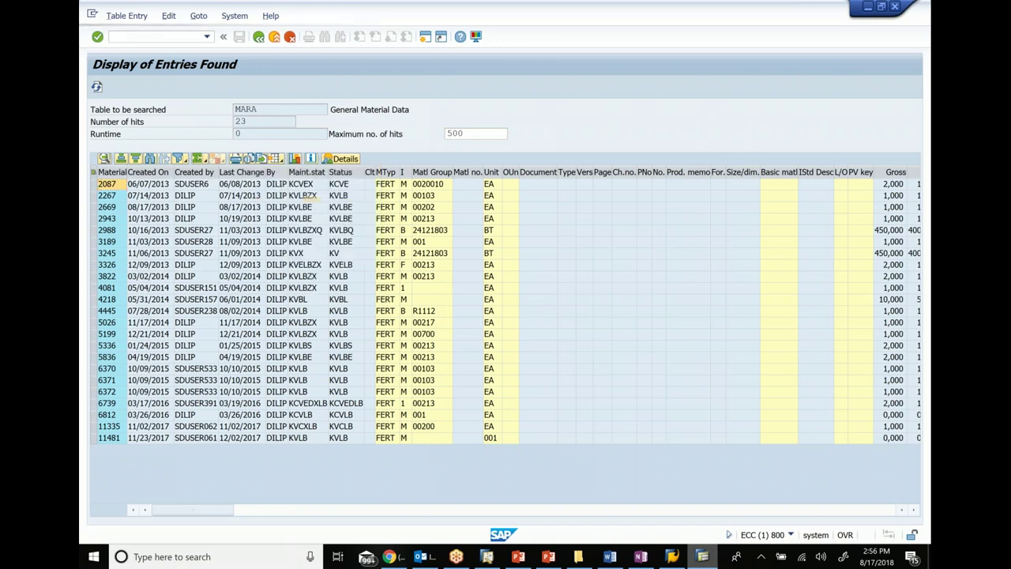
pyautogui.click(439, 375)
pyautogui.click(568, 436)
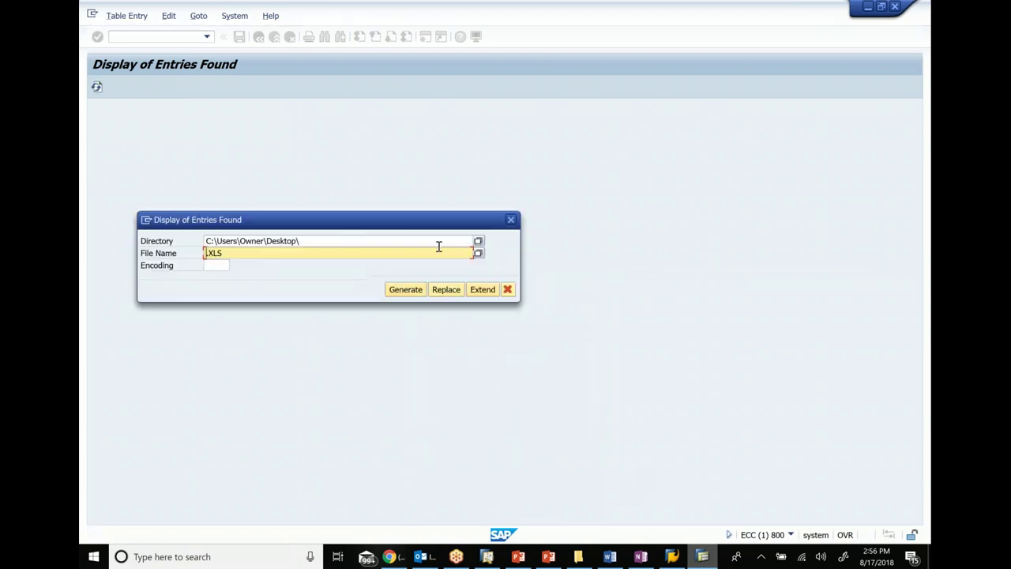
# Name the export file abcd.XLS and try to save it to the Desktop.
pyautogui.click(467, 241)
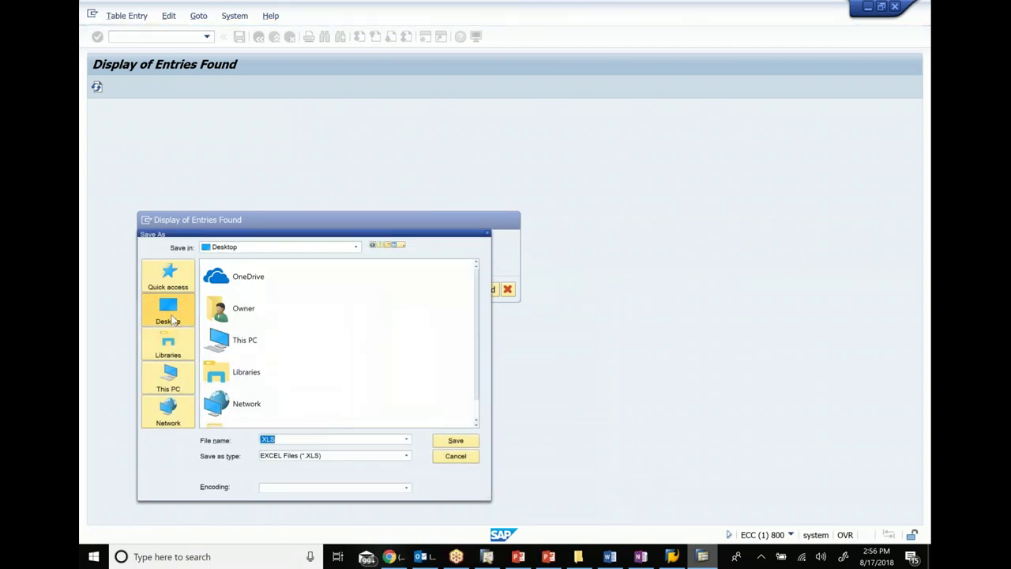
pyautogui.click(303, 439)
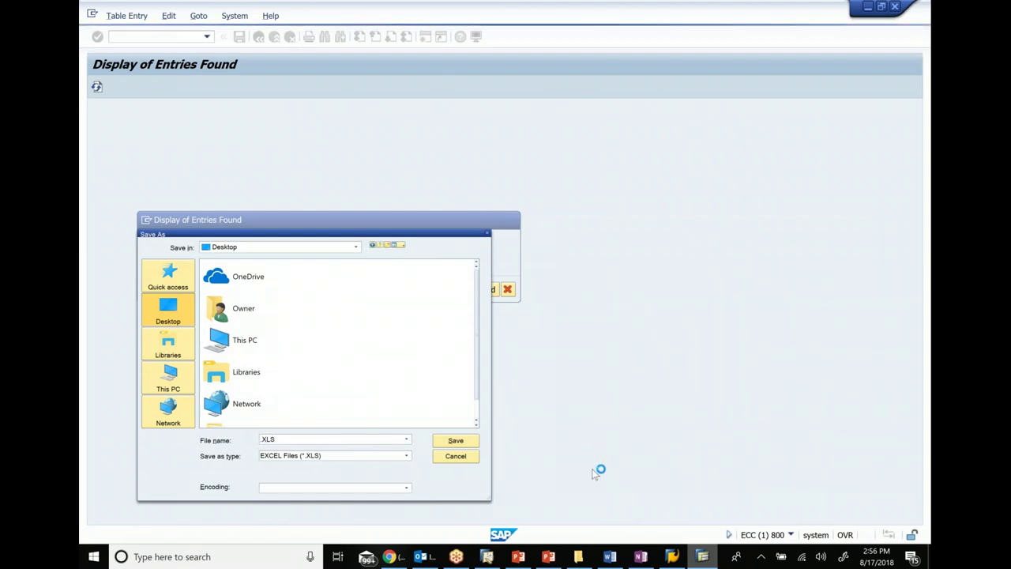
pyautogui.write('abcd')
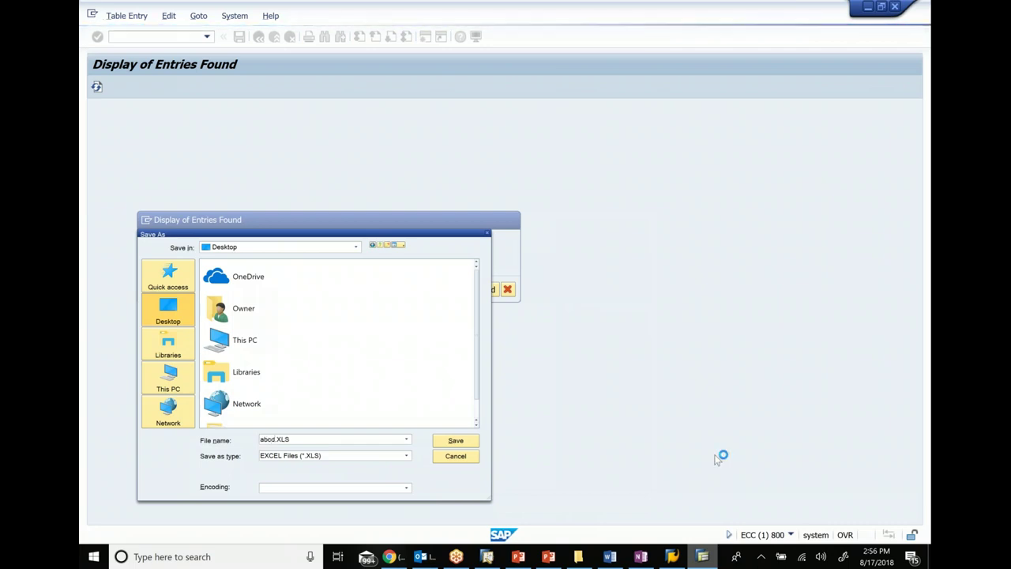
pyautogui.click(456, 441)
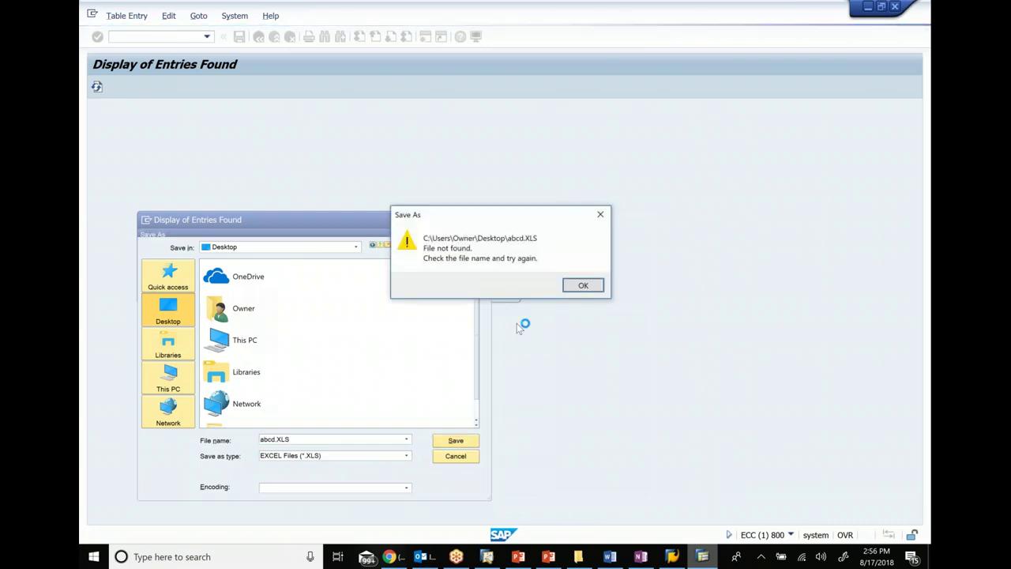
pyautogui.click(582, 286)
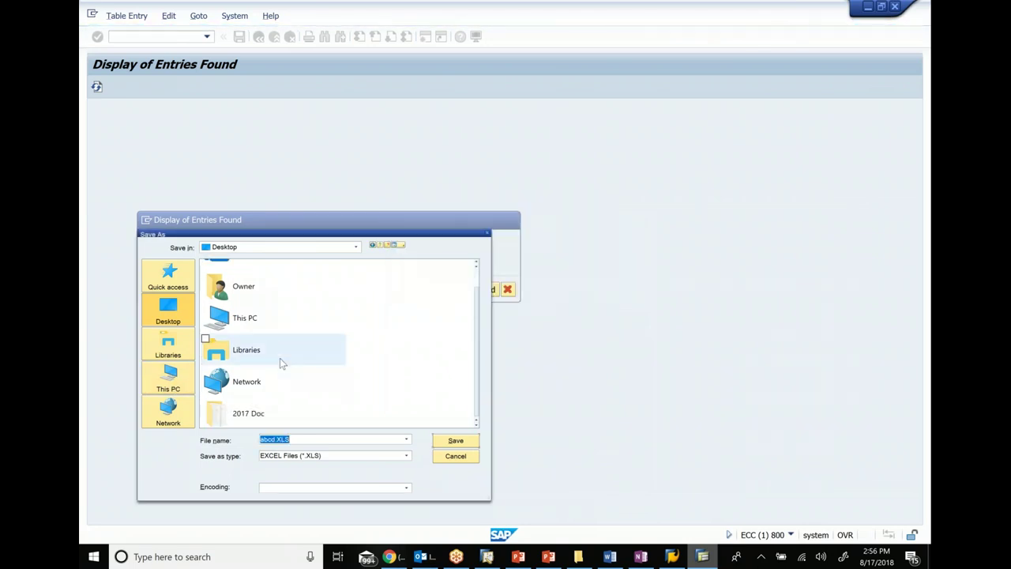
# Choose New Volume (D:) as the save location for abcd.XLS and generate the export file.
pyautogui.click(180, 381)
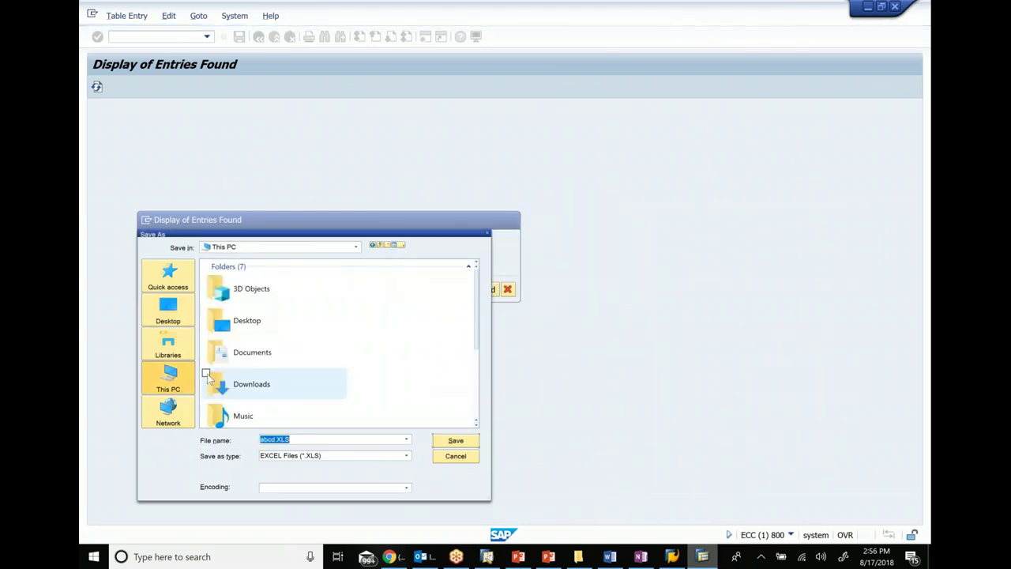
pyautogui.scroll(-3, 305, 338)
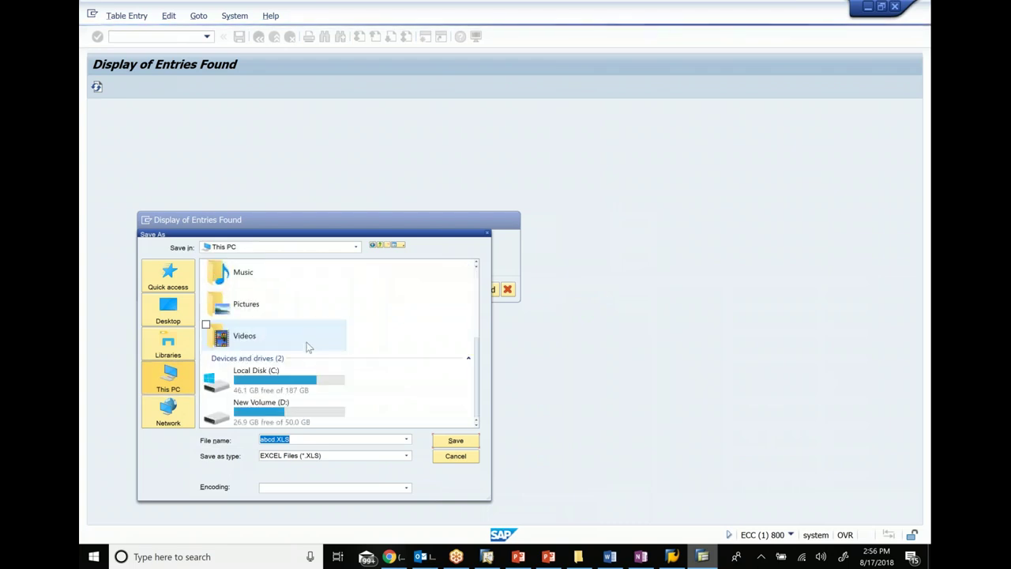
pyautogui.doubleClick(295, 413)
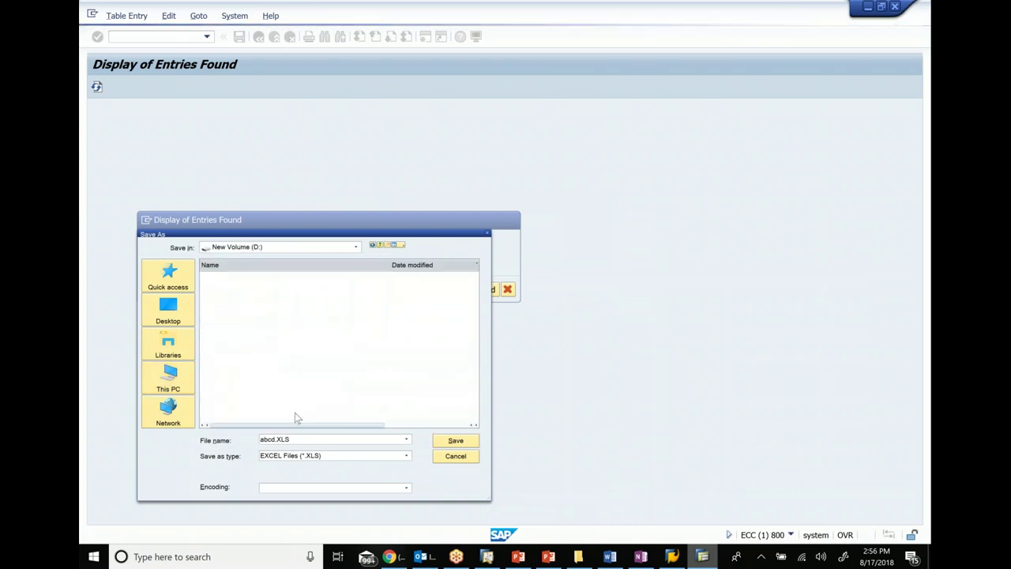
pyautogui.click(456, 441)
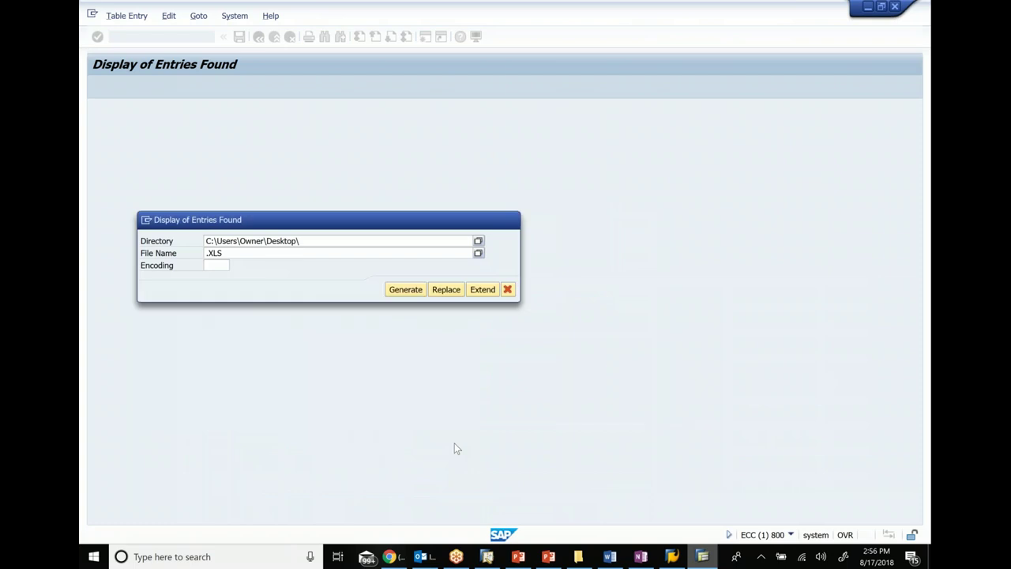
pyautogui.click(406, 290)
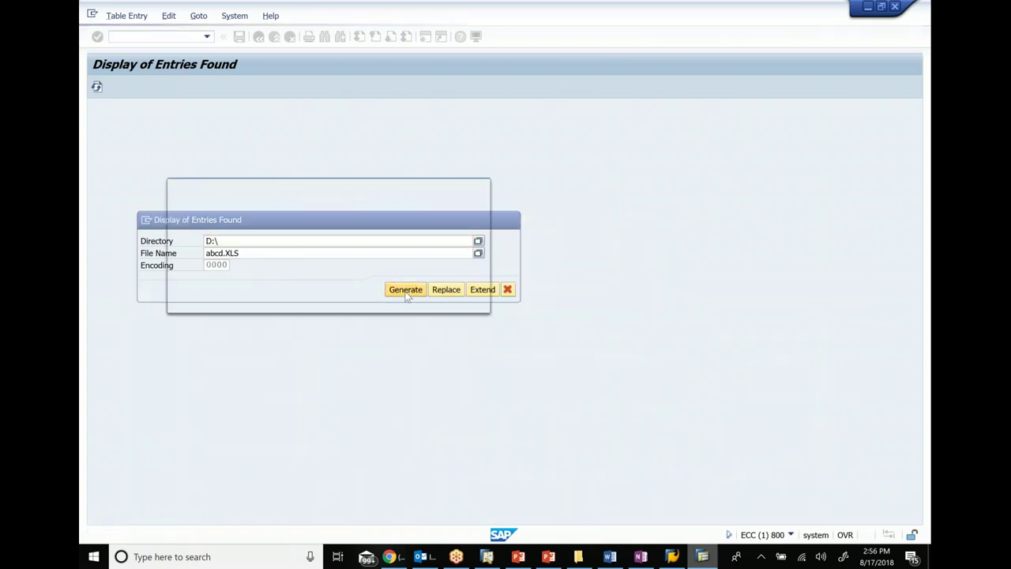
pyautogui.click(203, 285)
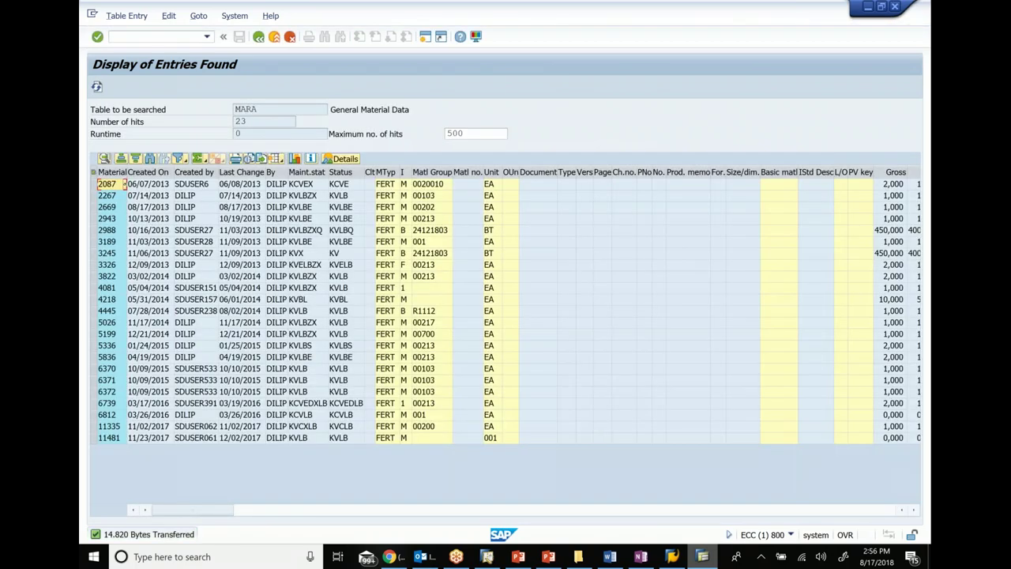
# Minimize the SAP windows and switch to File Explorer to locate abcd.XLS on New Volume (D:).
pyautogui.click(869, 8)
pyautogui.click(869, 8)
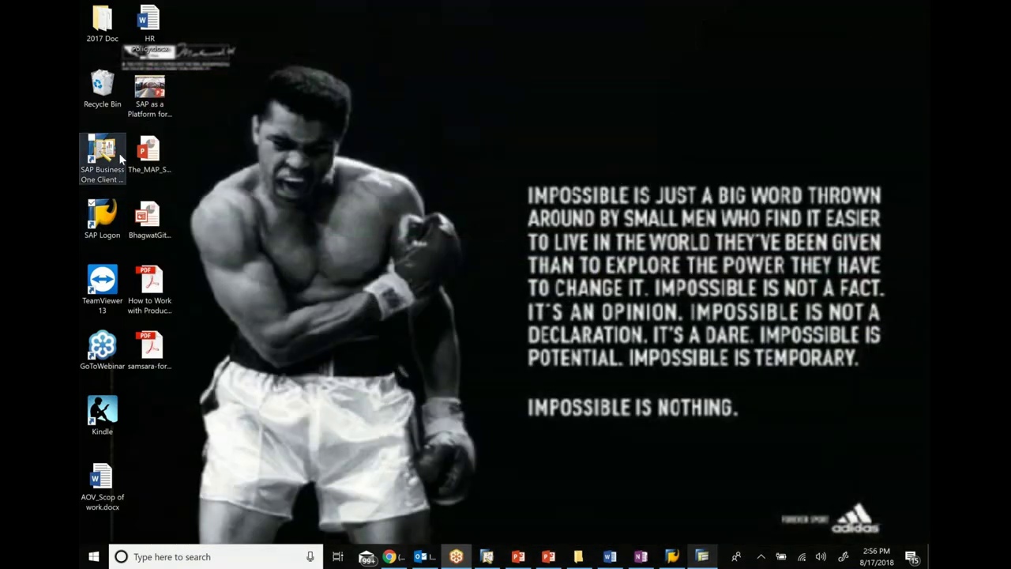
pyautogui.click(102, 34)
pyautogui.doubleClick(103, 33)
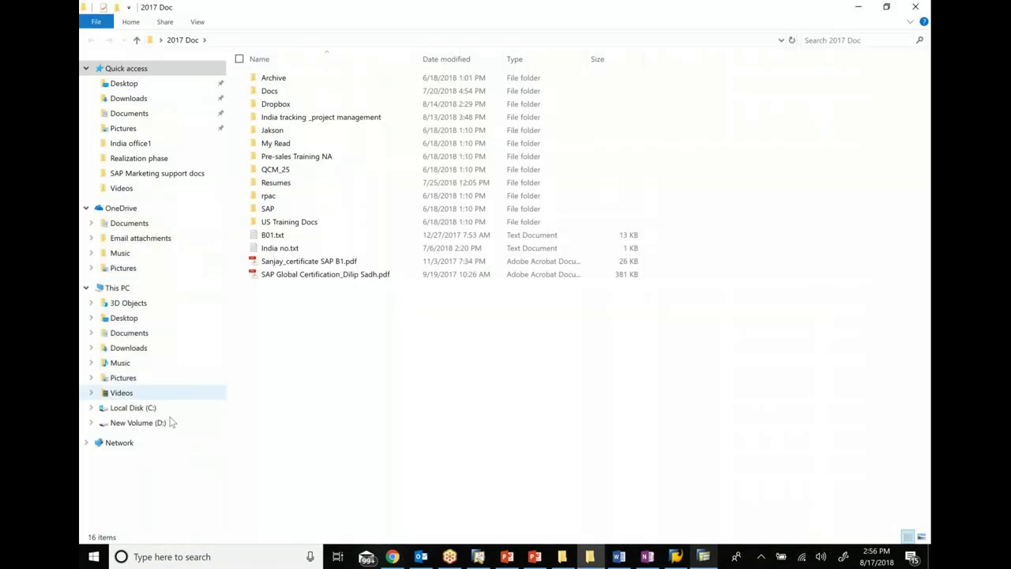
pyautogui.click(154, 424)
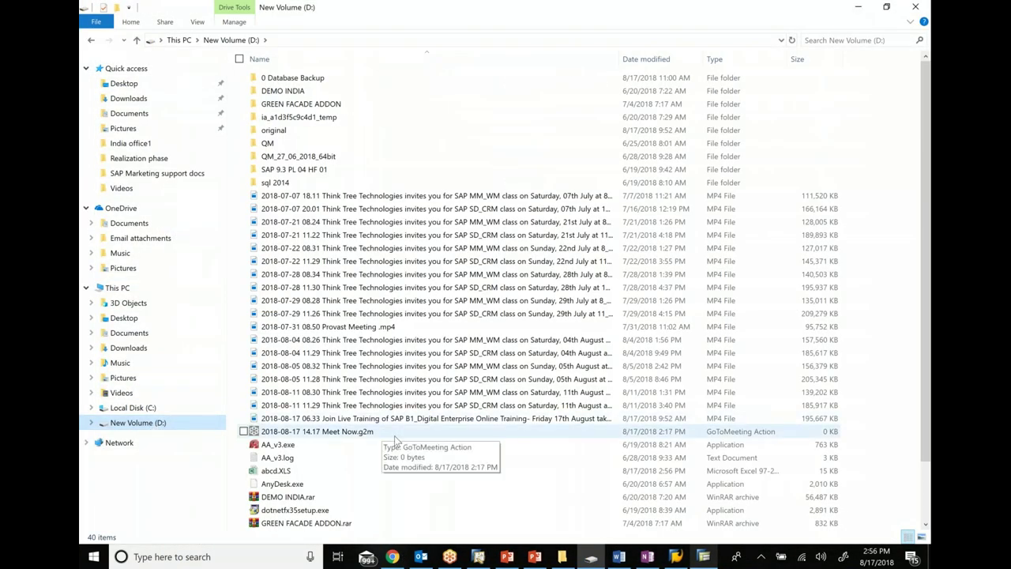
pyautogui.scroll(-1, 395, 440)
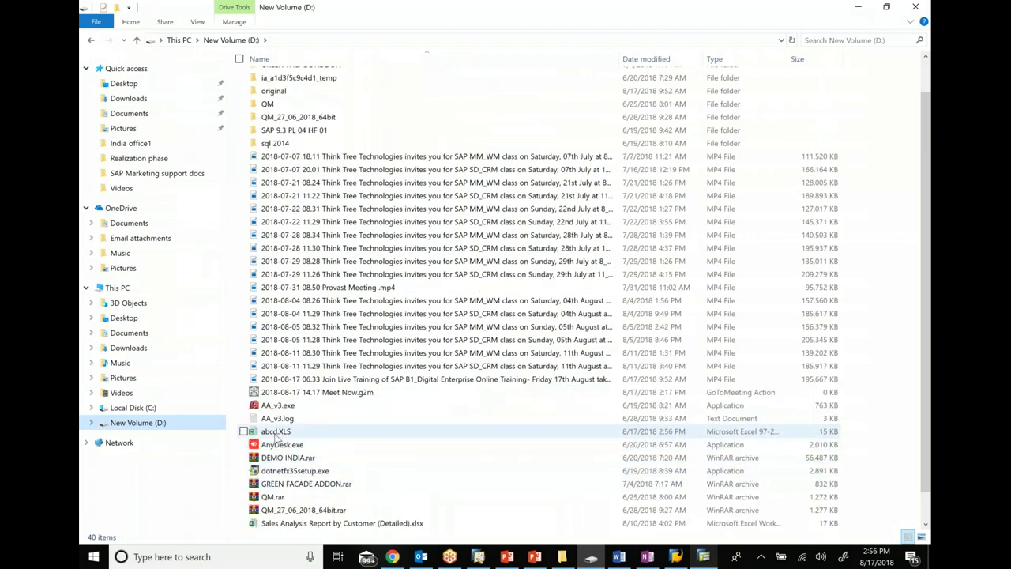
# Open abcd.XLS in Excel, accepting the mismatch between file format and extension.
pyautogui.click(277, 435)
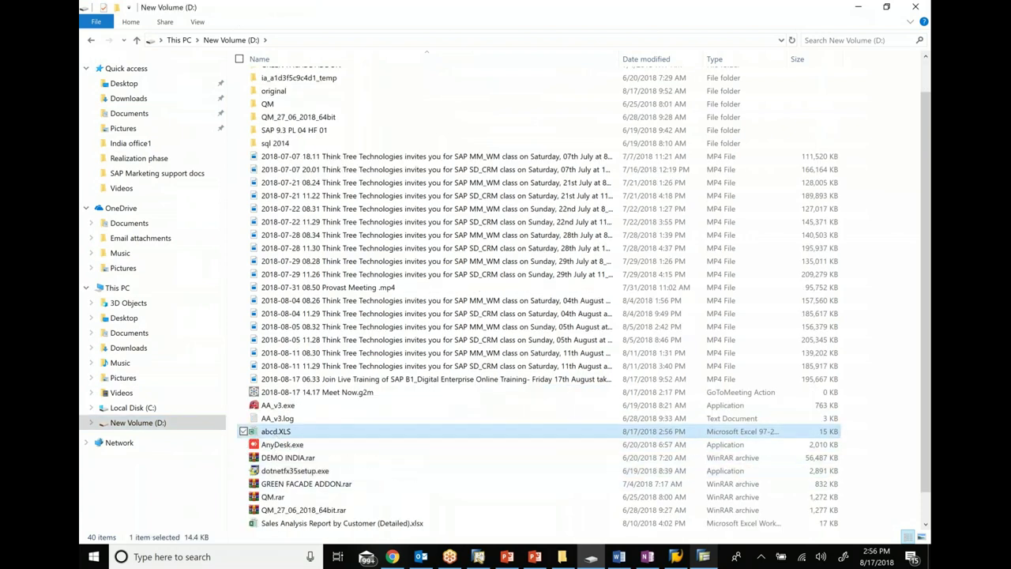
pyautogui.doubleClick(277, 435)
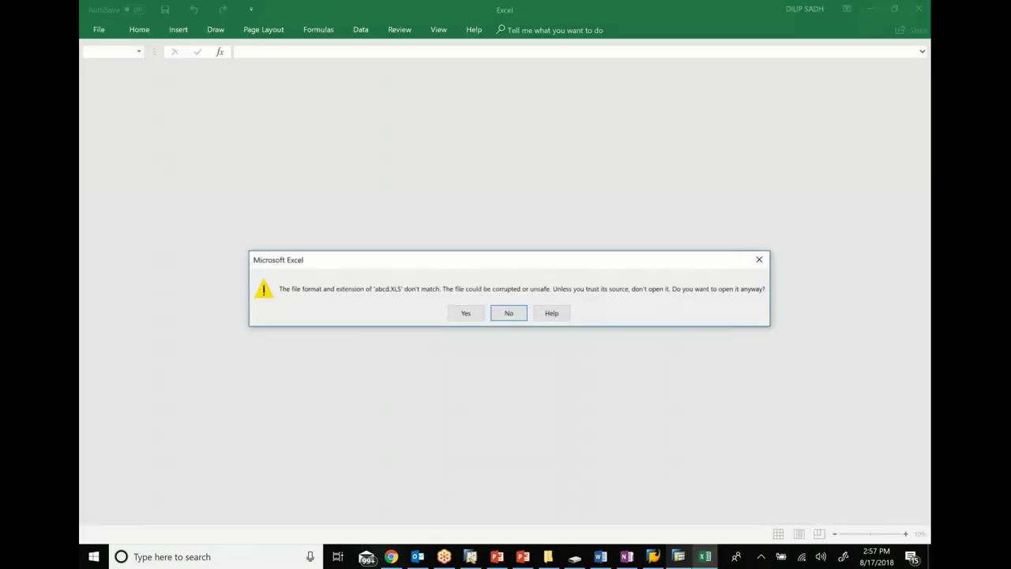
pyautogui.click(465, 313)
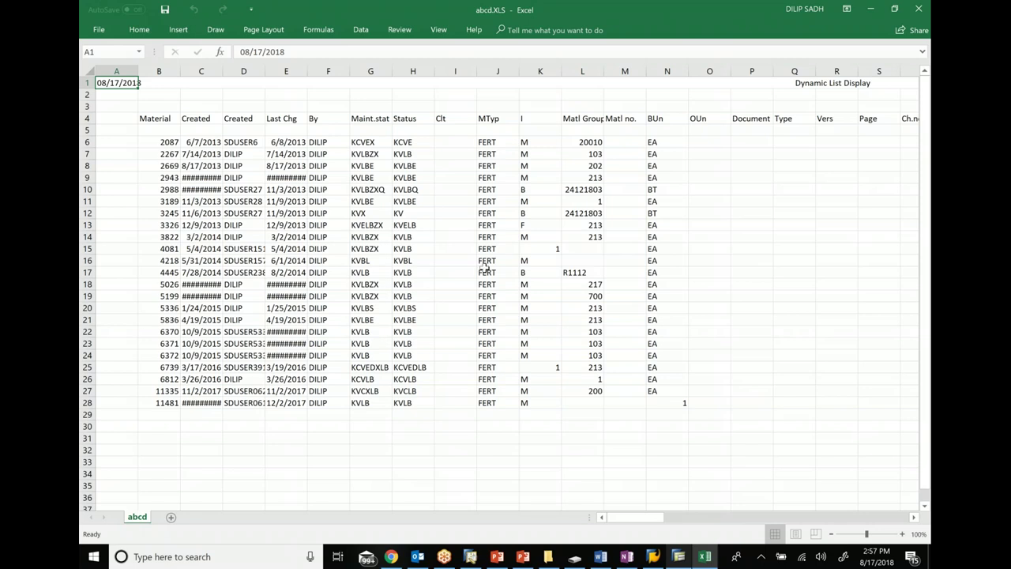
# Review the exported material numbers in cells B6 to B28, then close the workbook and minimize File Explorer.
pyautogui.moveTo(168, 143); pyautogui.dragTo(171, 404)
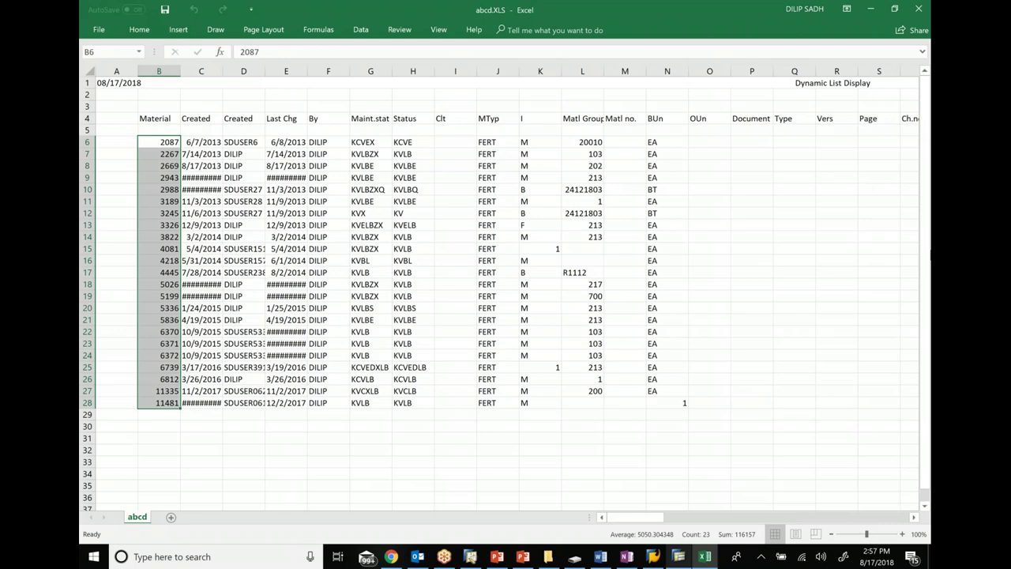
pyautogui.click(921, 10)
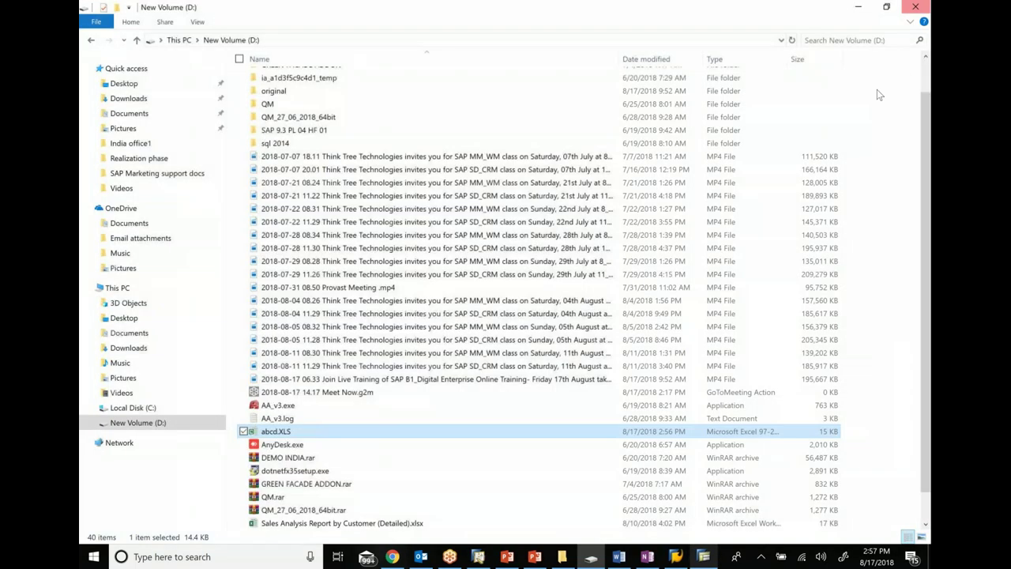
pyautogui.click(858, 10)
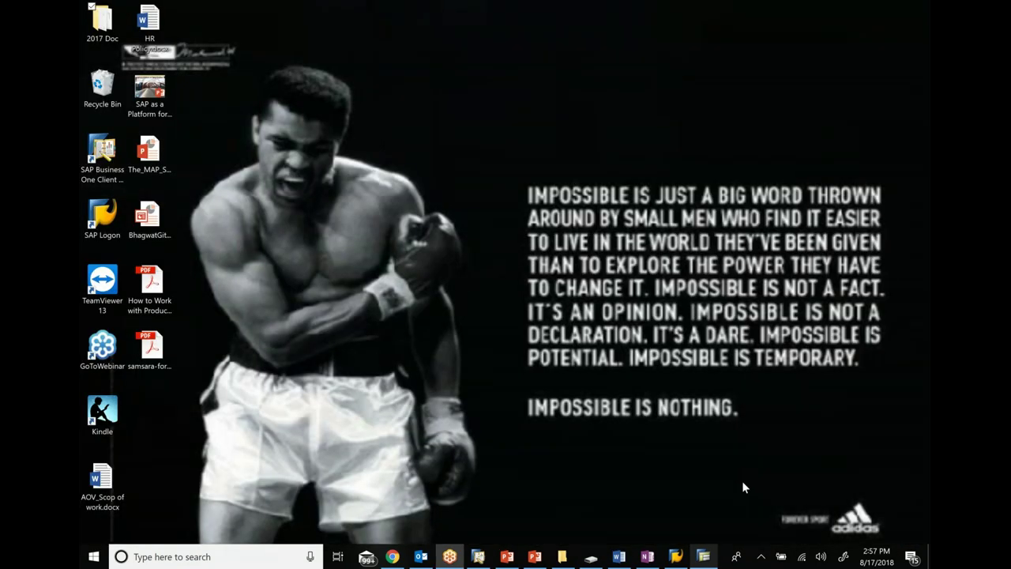